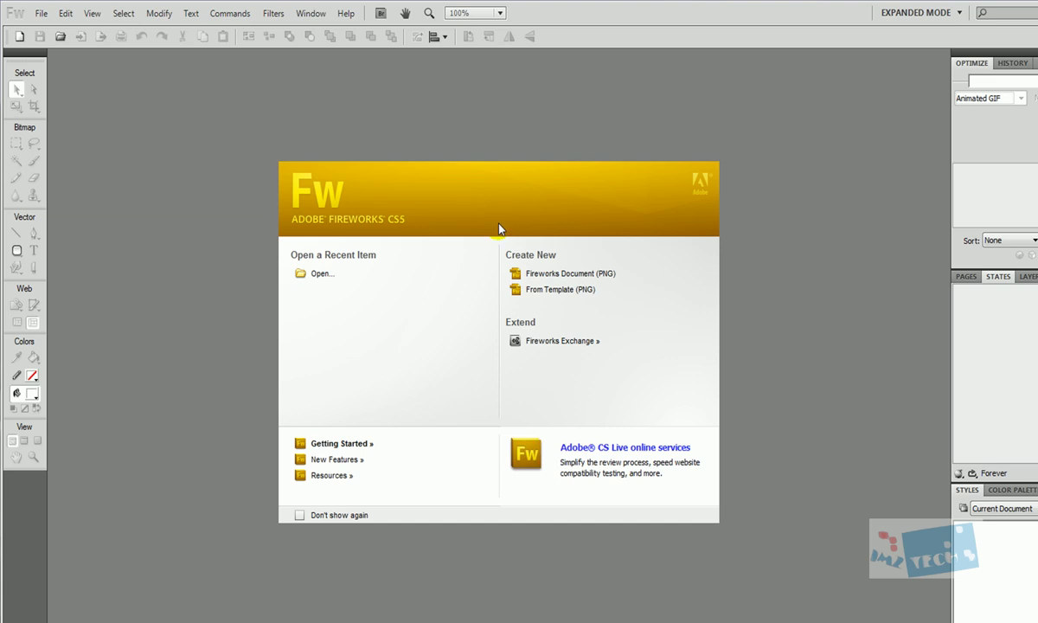
Start a new Fireworks PNG 900 px wide by 200 px high, keeping the canvas transparent.
click(523, 274)
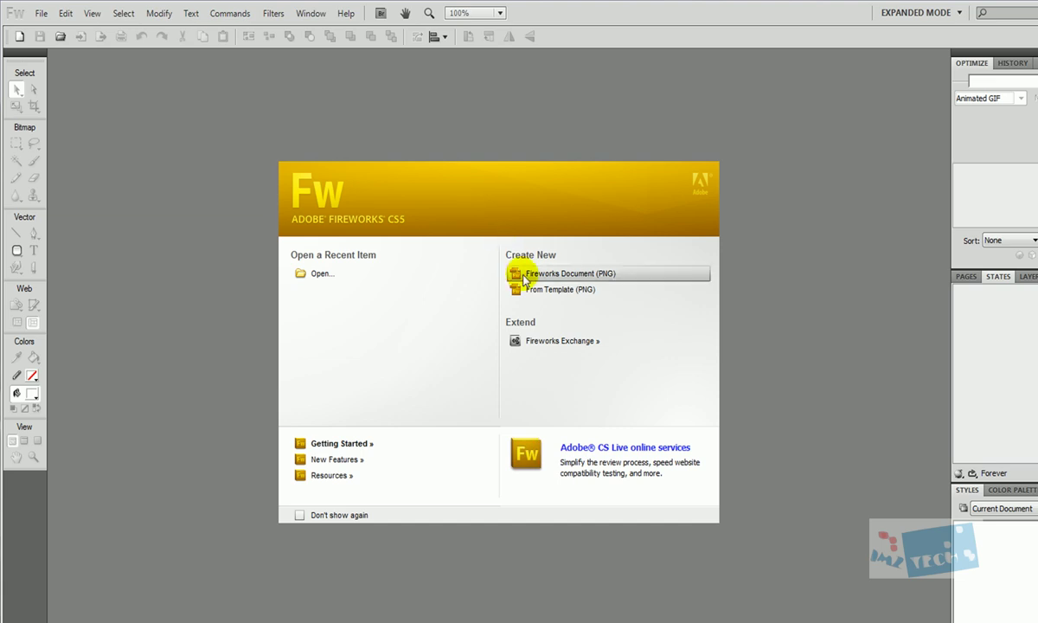
click(578, 275)
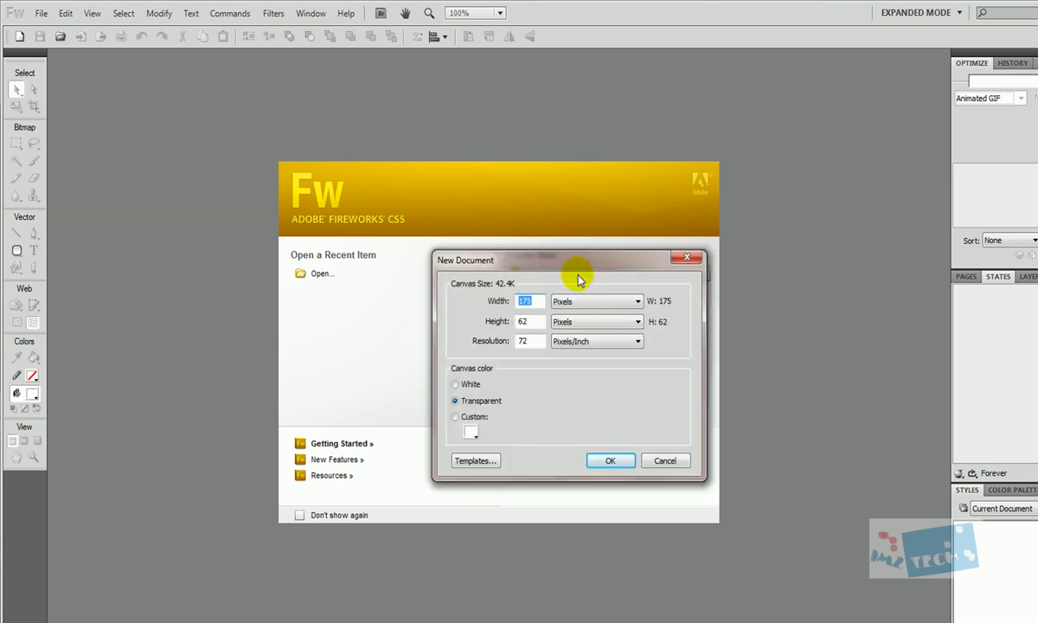
double_click(532, 301)
text(900)
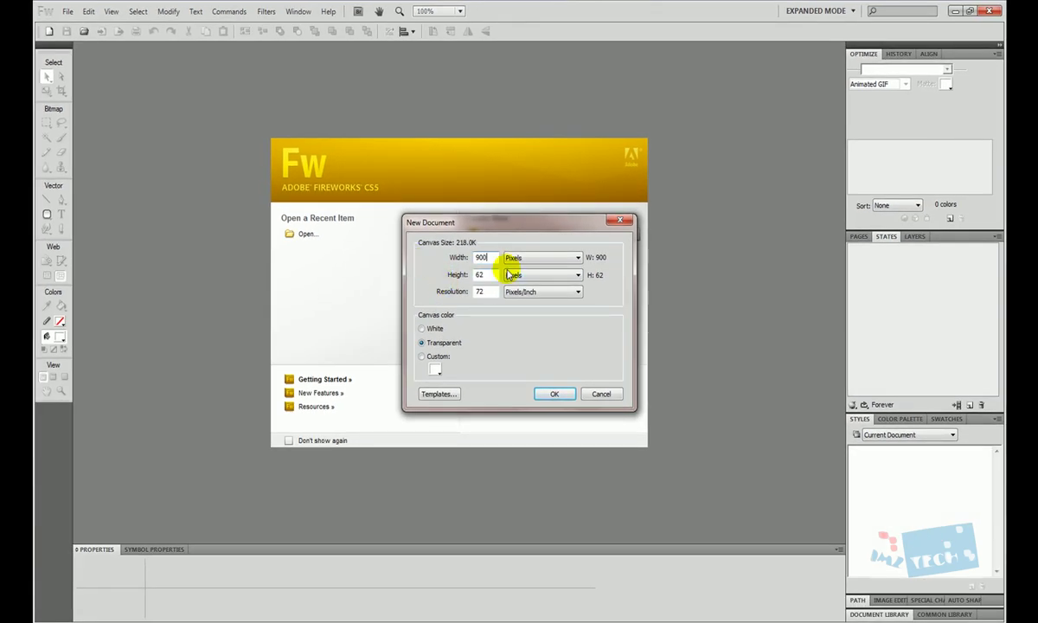
double_click(489, 275)
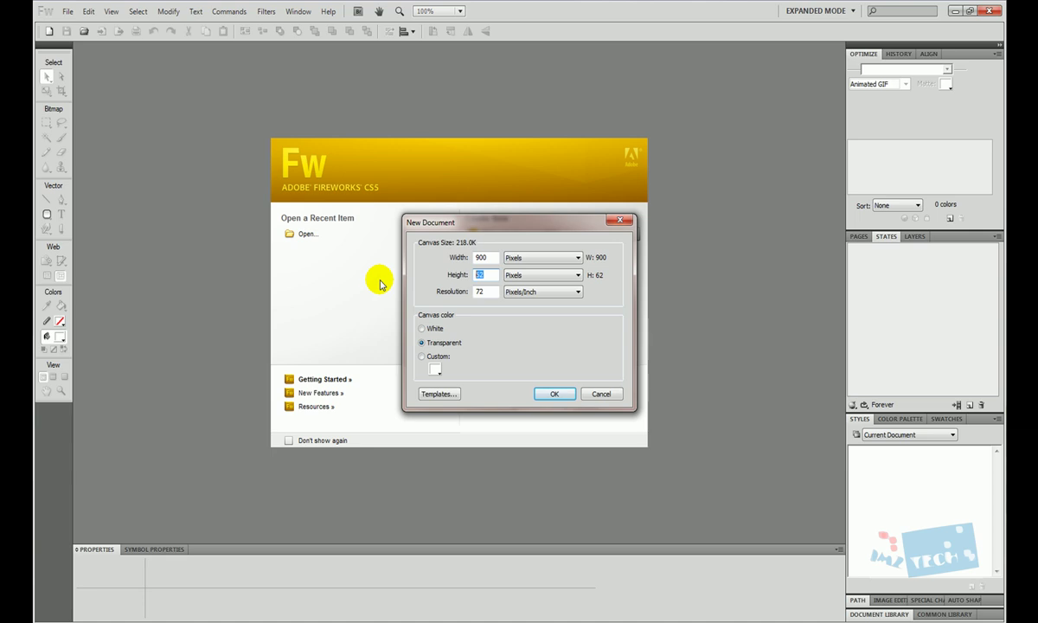
text(200)
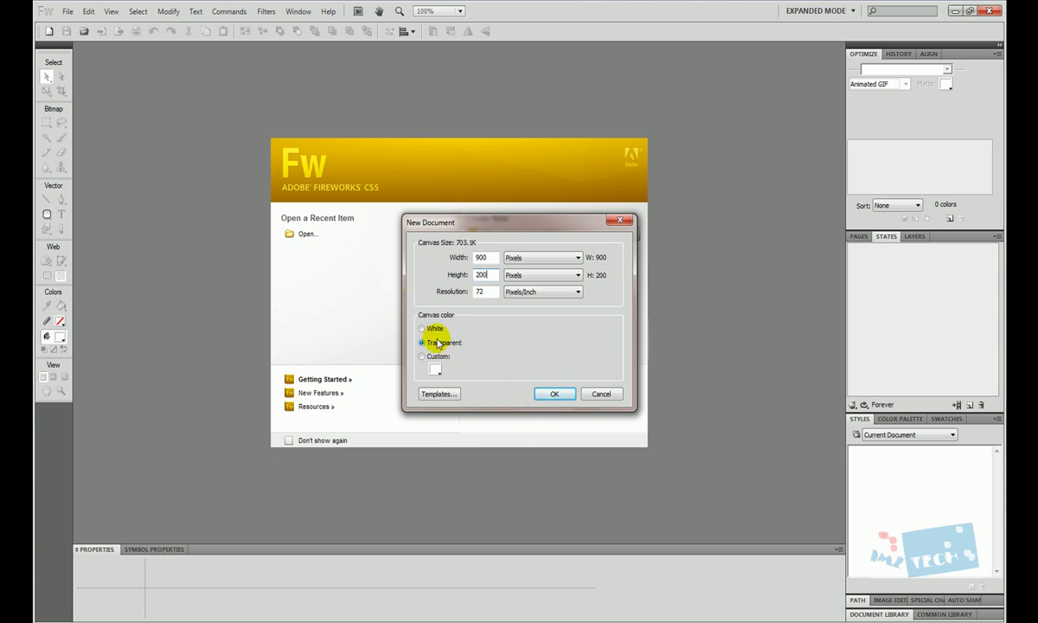
click(552, 393)
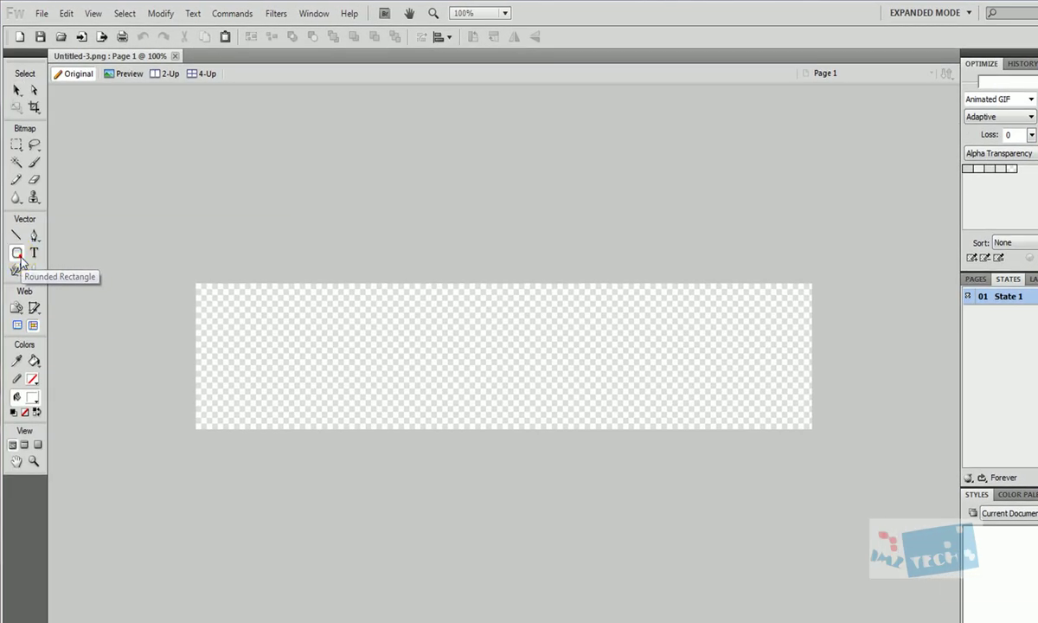
Pick the Rounded Rectangle tool from the Rectangle tool's flyout.
click(46, 215)
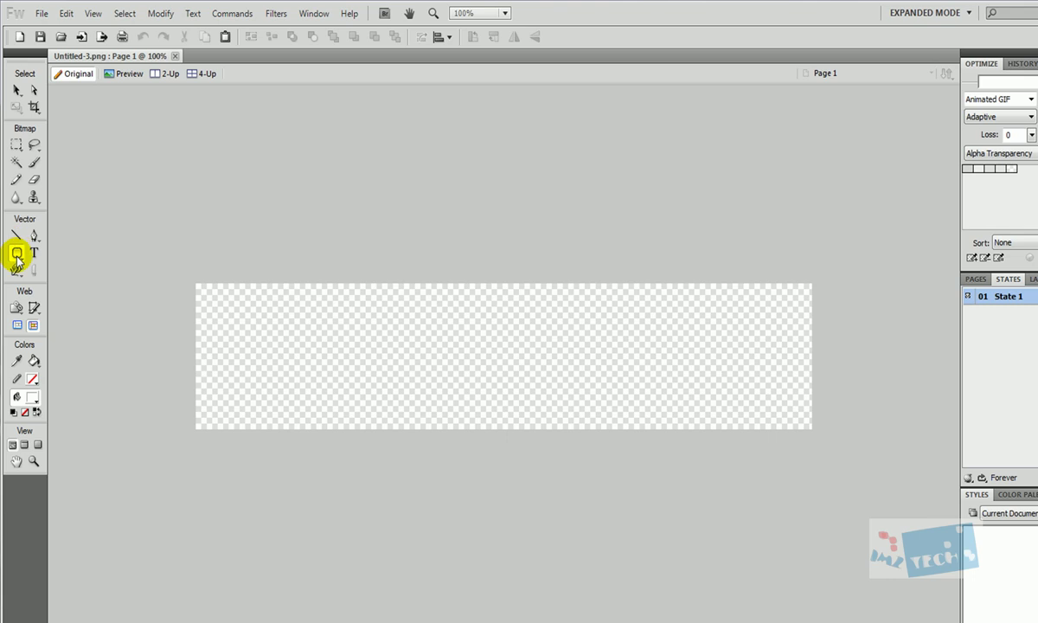
click(17, 254)
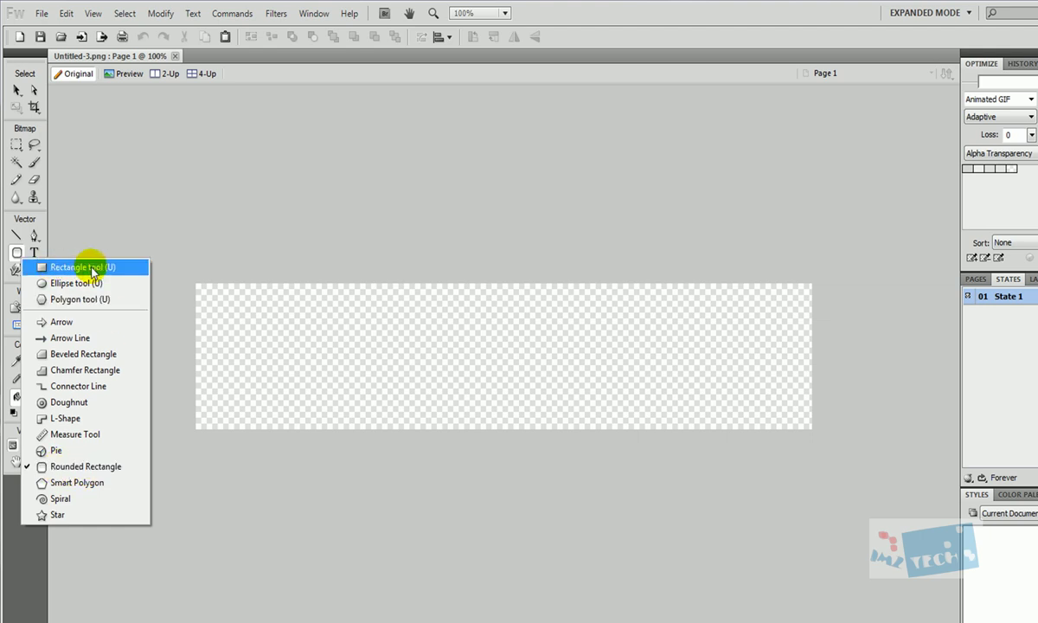
click(47, 467)
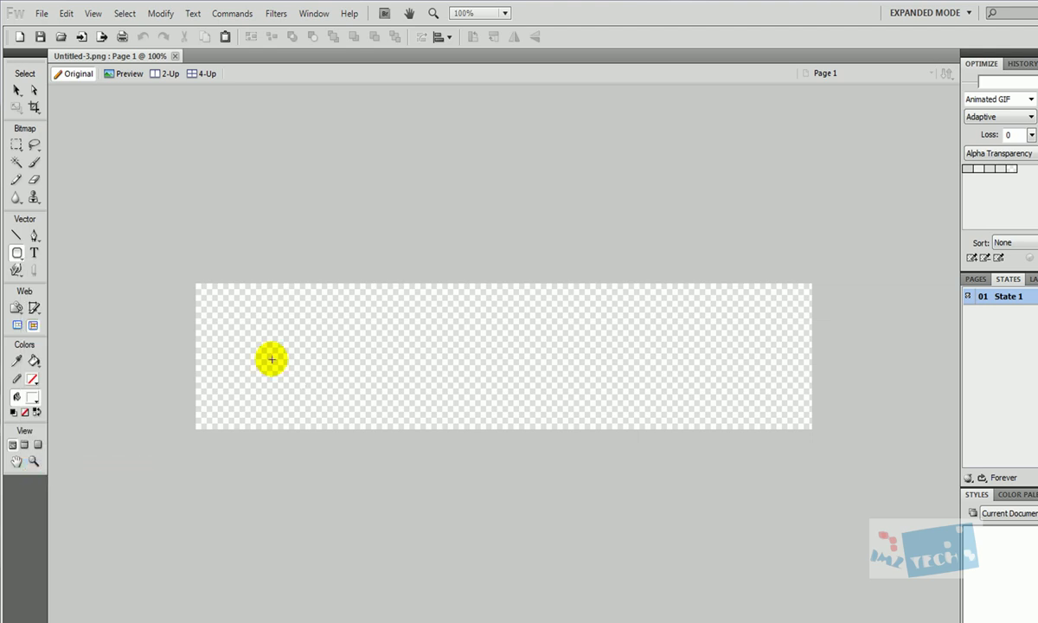
Draw a rounded rectangle on the left of the canvas and fill it with blue #0066CC.
drag(247, 335, 360, 367)
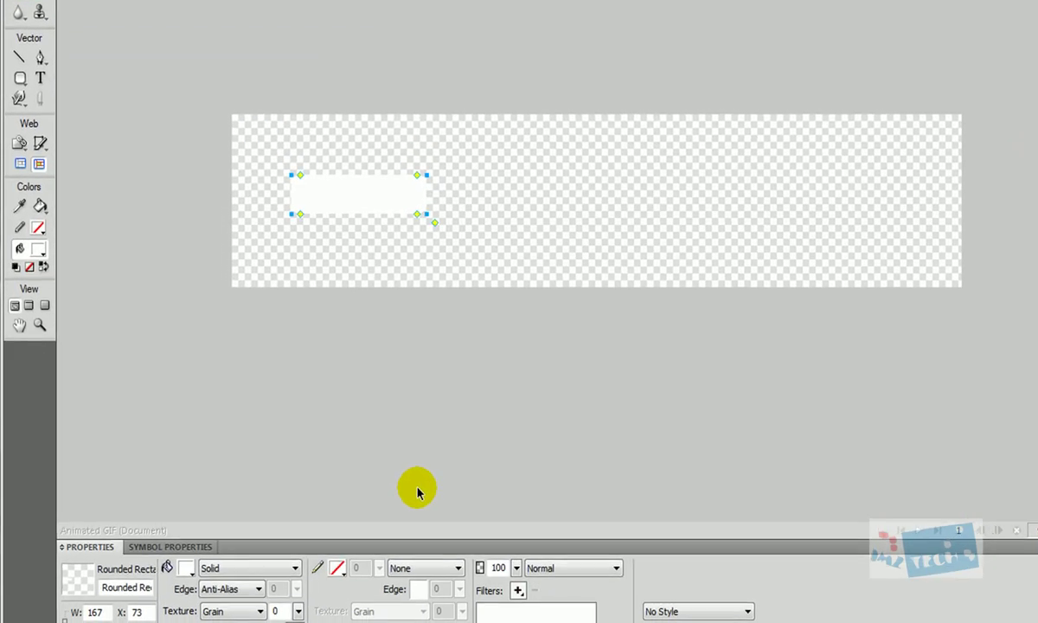
click(186, 567)
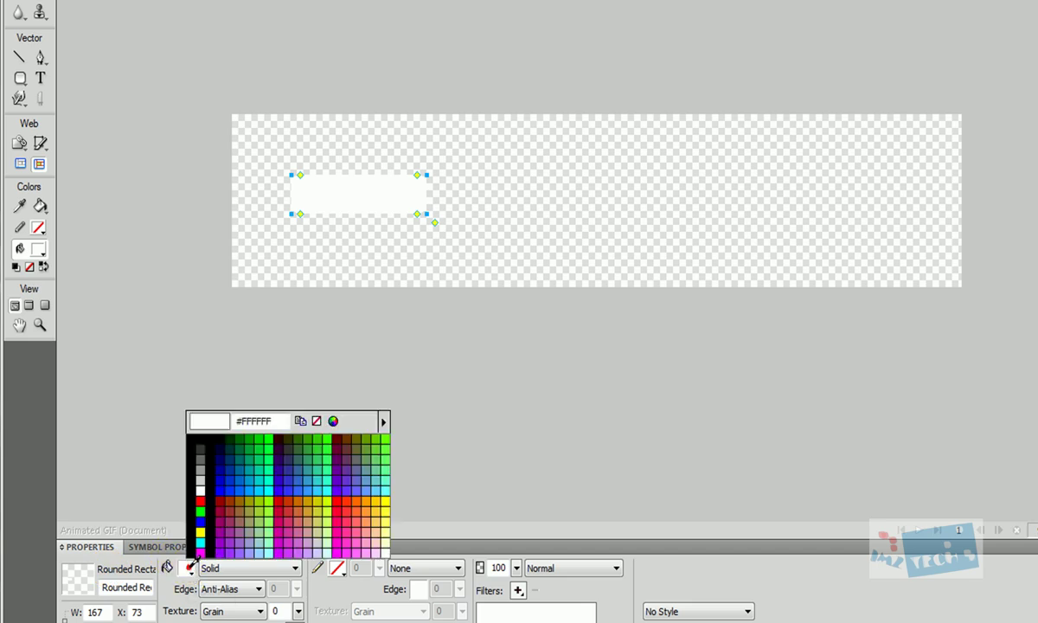
click(238, 478)
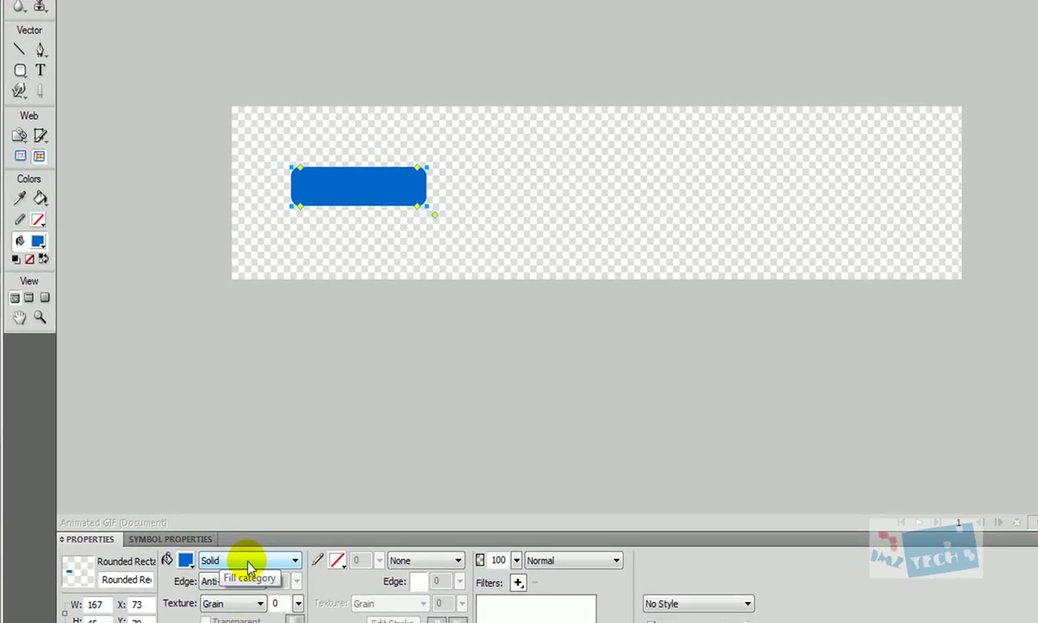
Try a Linear gradient fill on the rectangle, then switch it back to Solid blue.
click(210, 565)
mouse_move(271, 494)
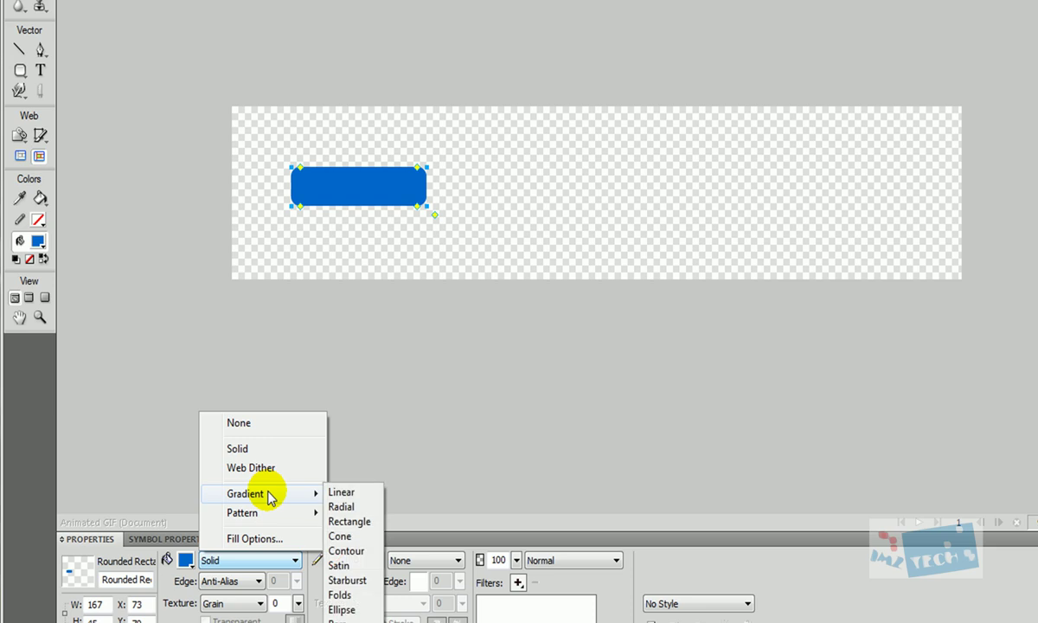
click(340, 492)
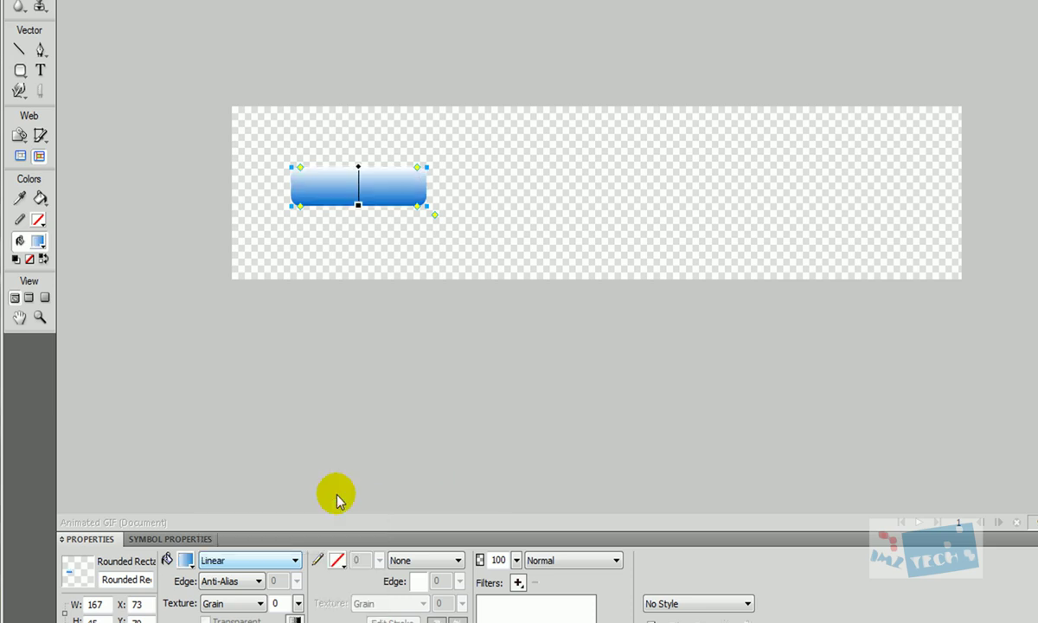
click(490, 233)
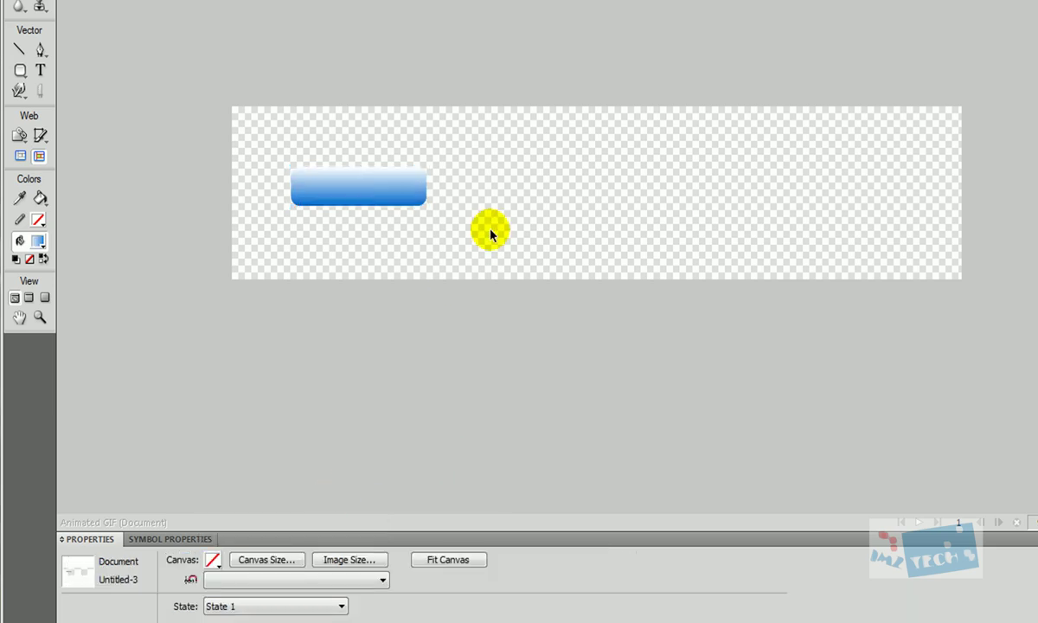
click(303, 178)
click(185, 560)
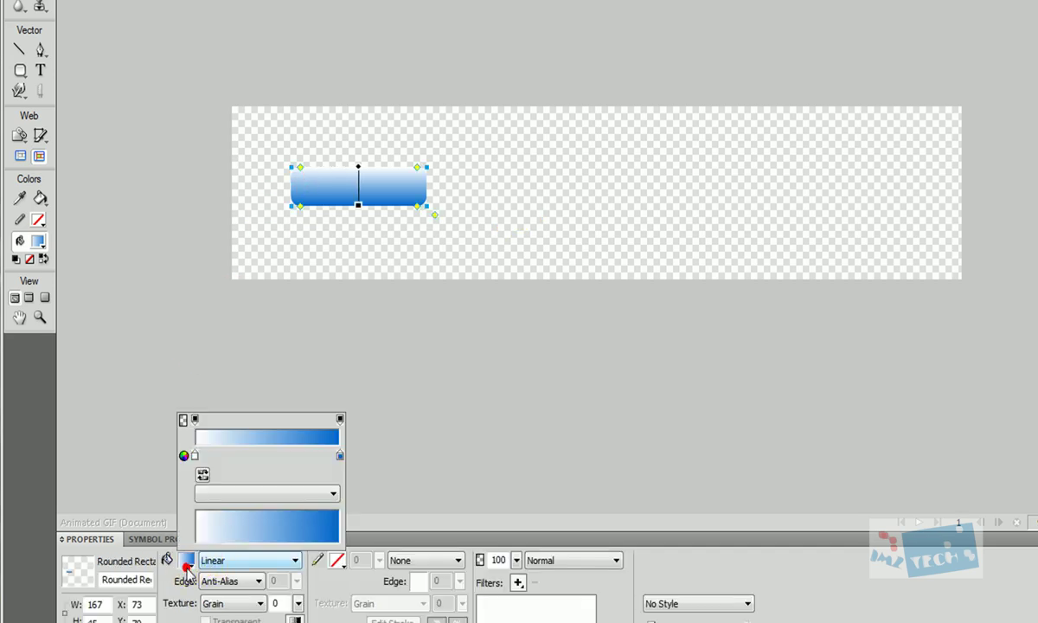
click(230, 561)
click(230, 561)
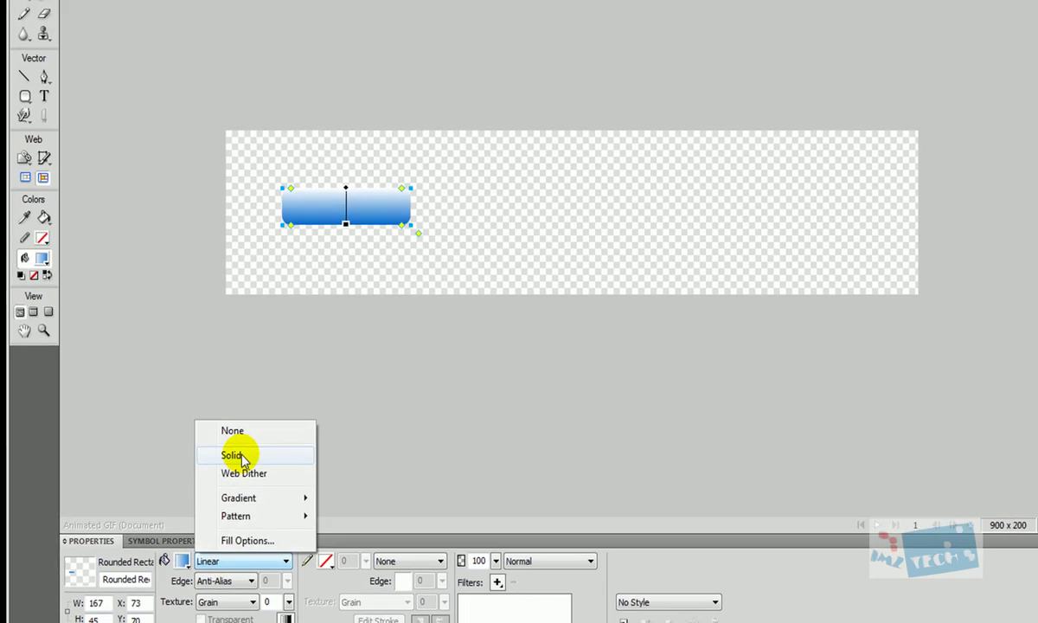
click(232, 455)
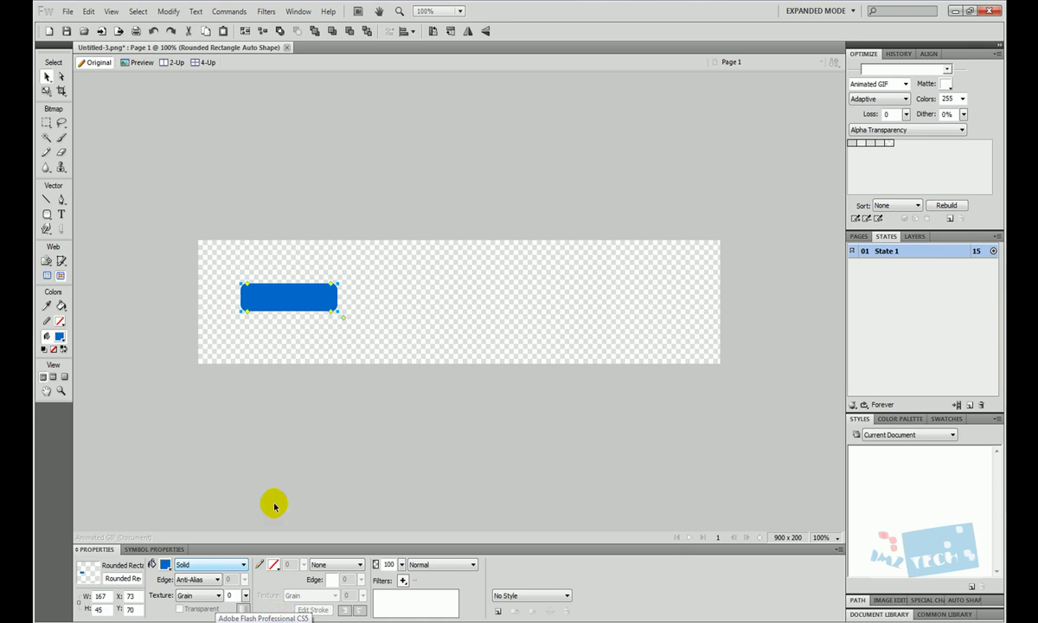
Type white 'Home' text on the blue rectangle and move it to the button's centre.
click(63, 214)
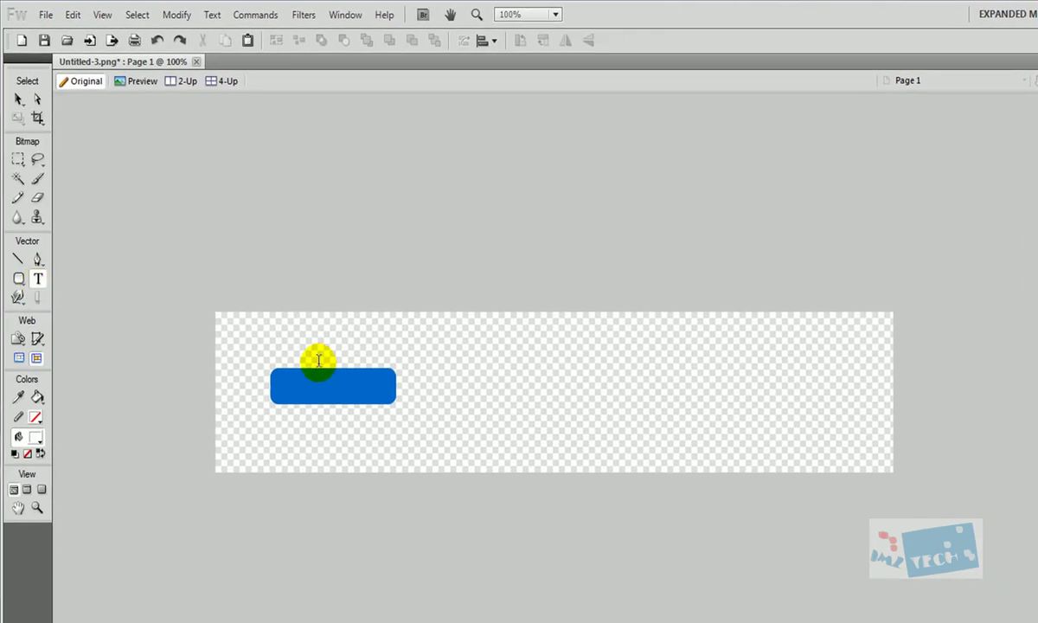
click(284, 383)
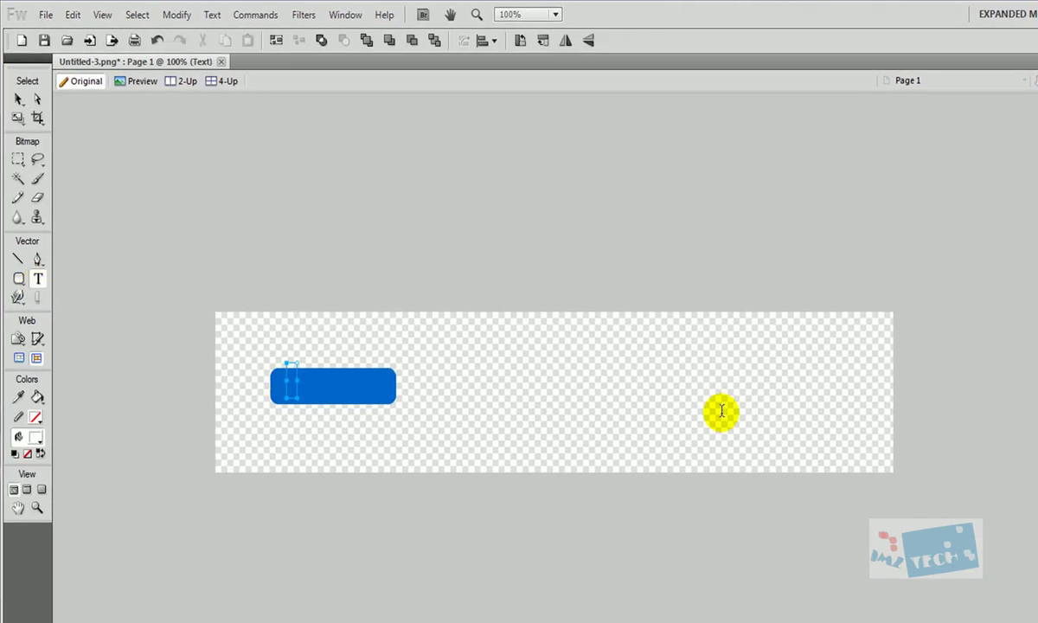
text(Home)
click(588, 399)
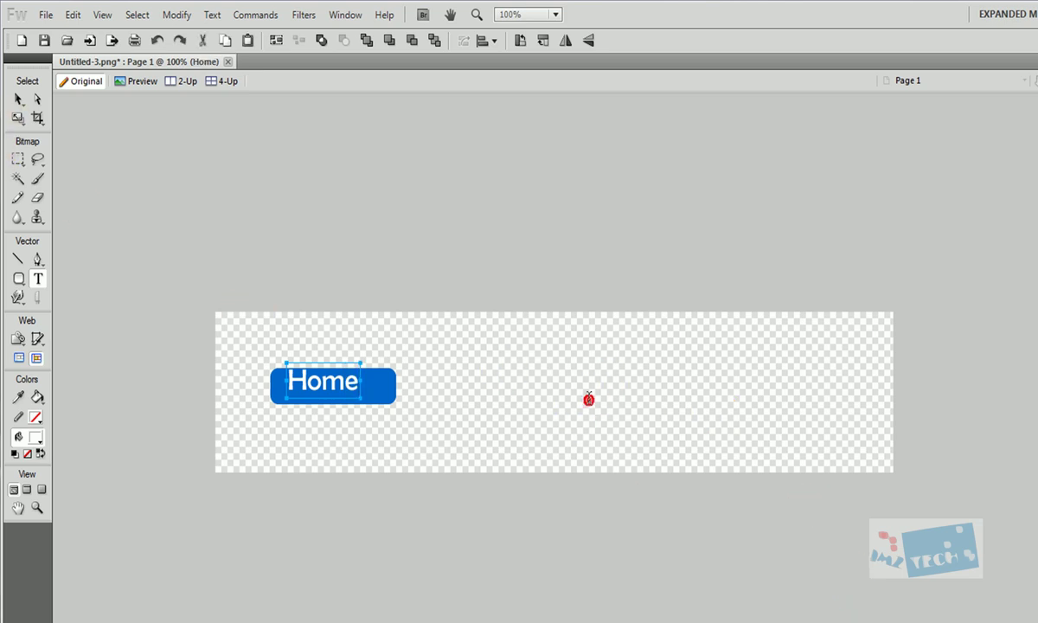
click(18, 100)
mouse_move(315, 385)
mouse_down()
mouse_move(303, 387)
mouse_move(322, 392)
mouse_up()
click(272, 532)
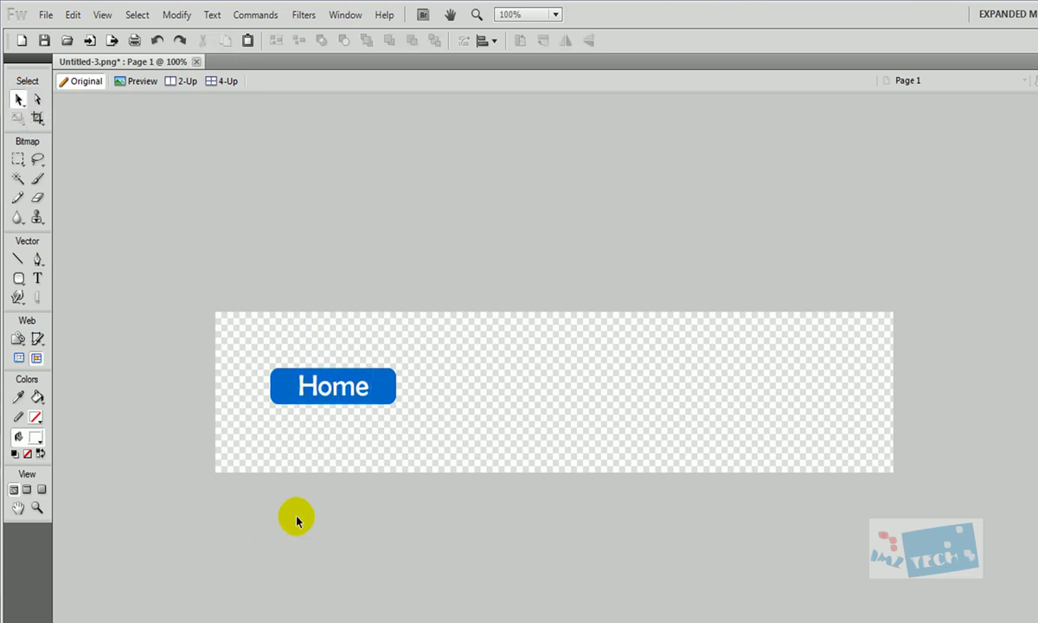
click(442, 392)
Apply a Drop Shadow filter with distance 10 to the rectangle, then select the whole button.
click(395, 396)
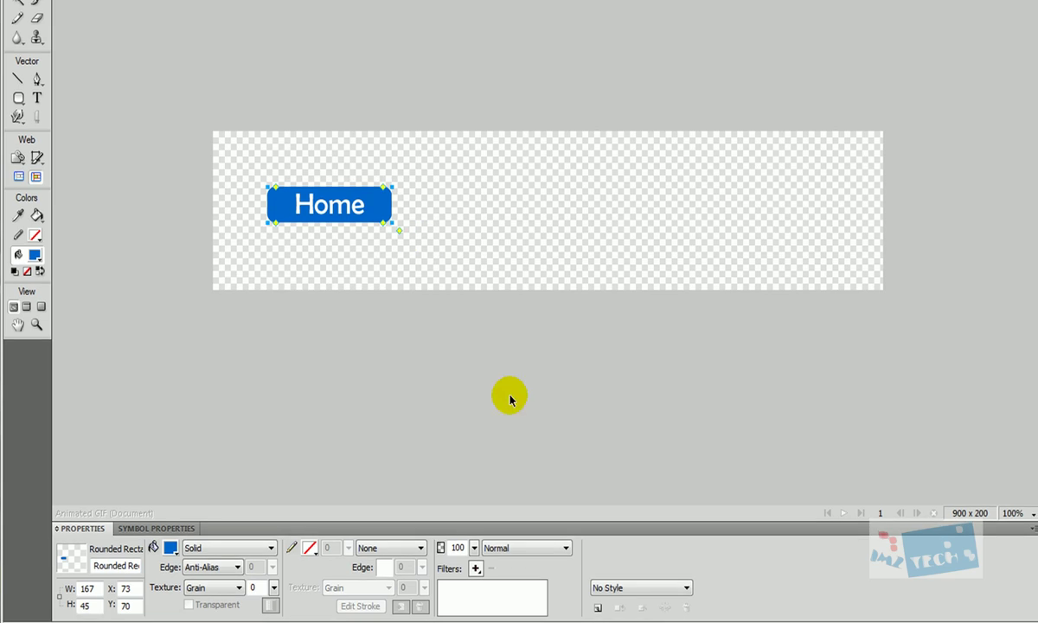
click(479, 571)
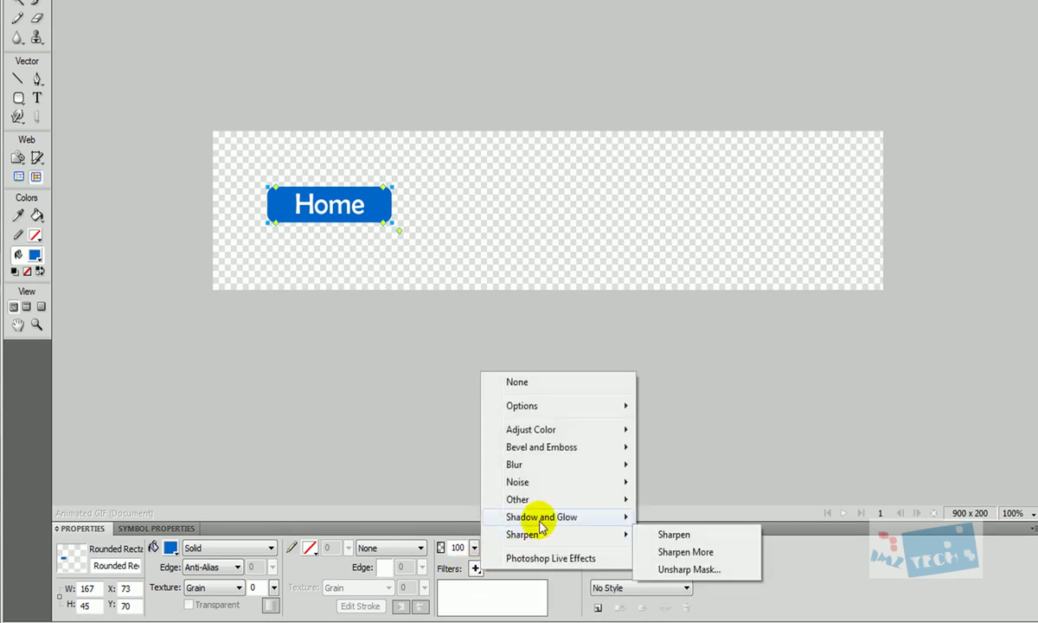
mouse_move(541, 520)
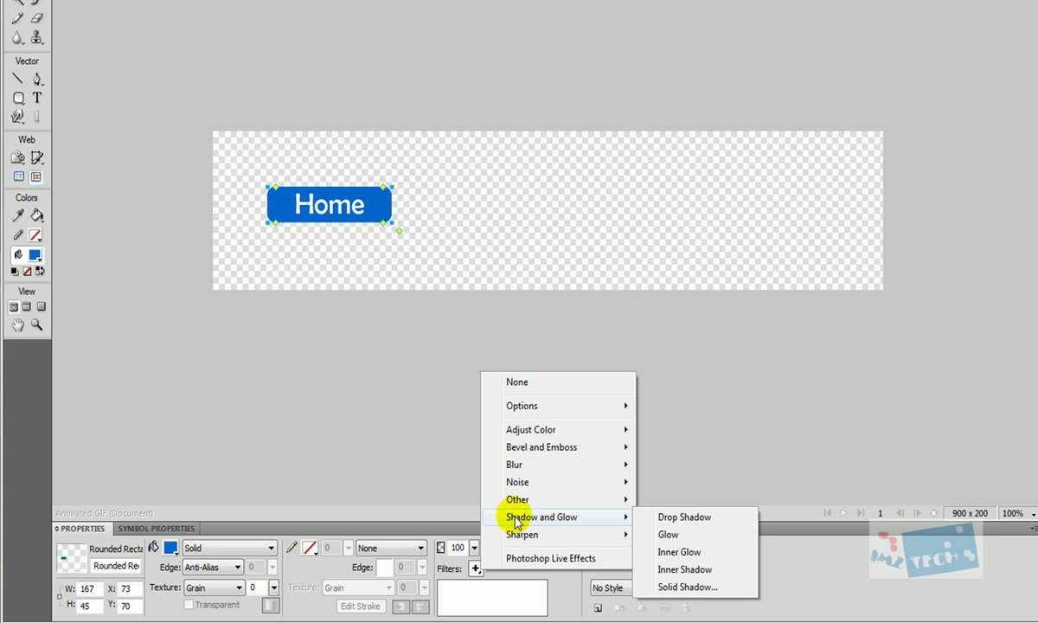
click(650, 521)
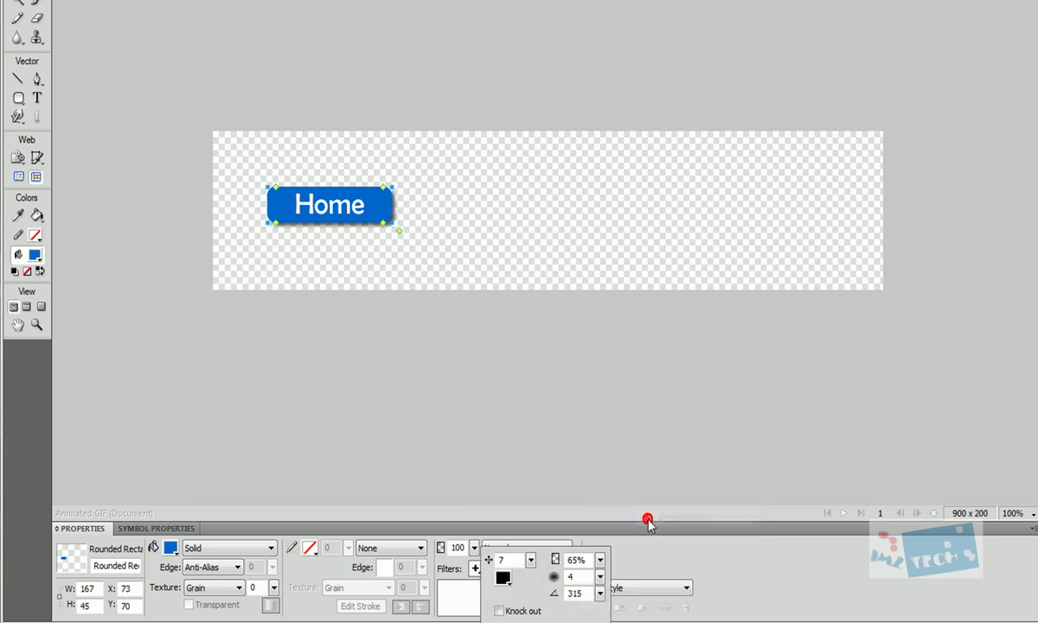
click(530, 563)
drag(530, 562, 533, 558)
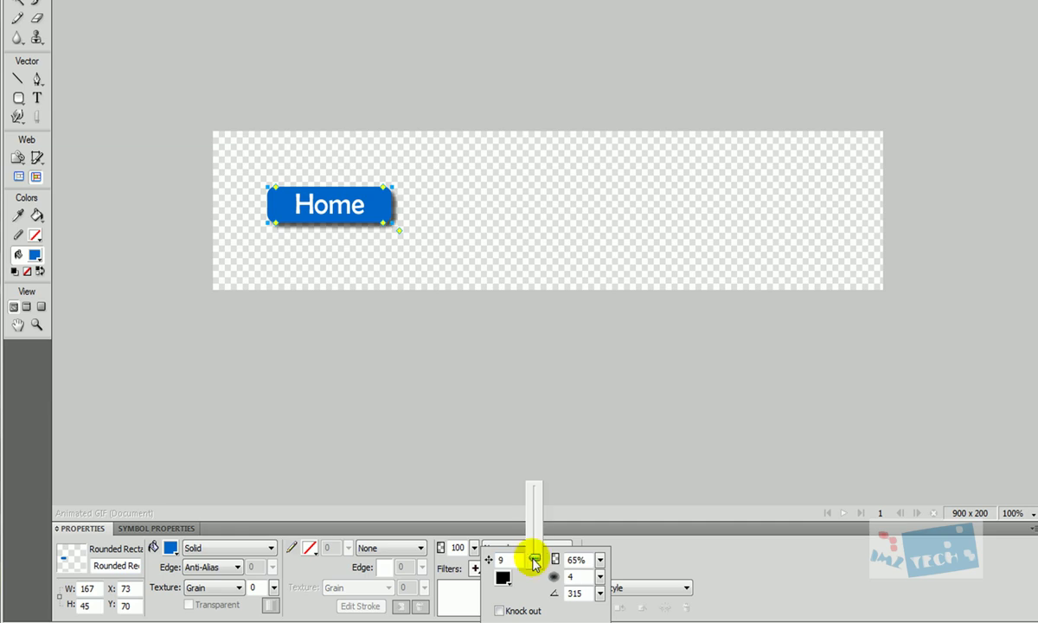
click(486, 399)
drag(197, 146, 453, 269)
drag(385, 350, 381, 355)
Copy the Home button and place a pasted copy just to its right.
right_click(325, 303)
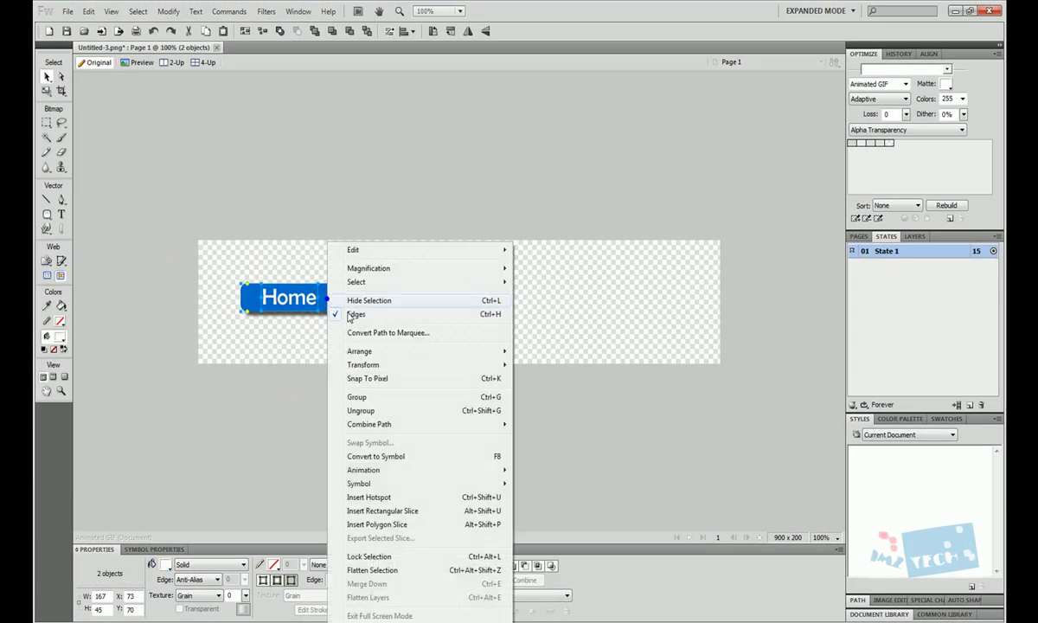
mouse_move(426, 289)
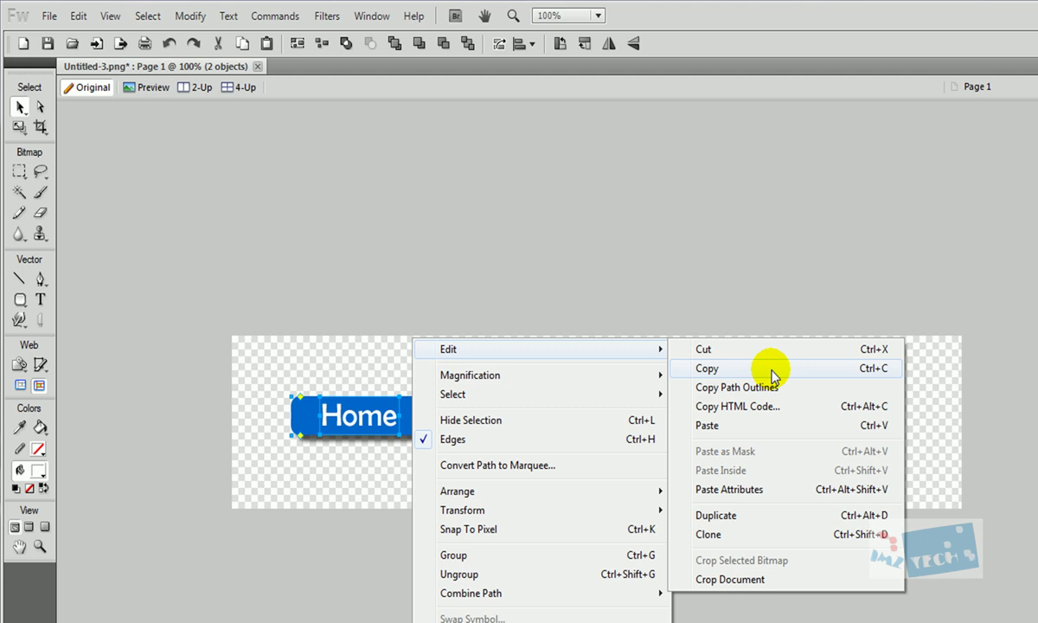
click(773, 375)
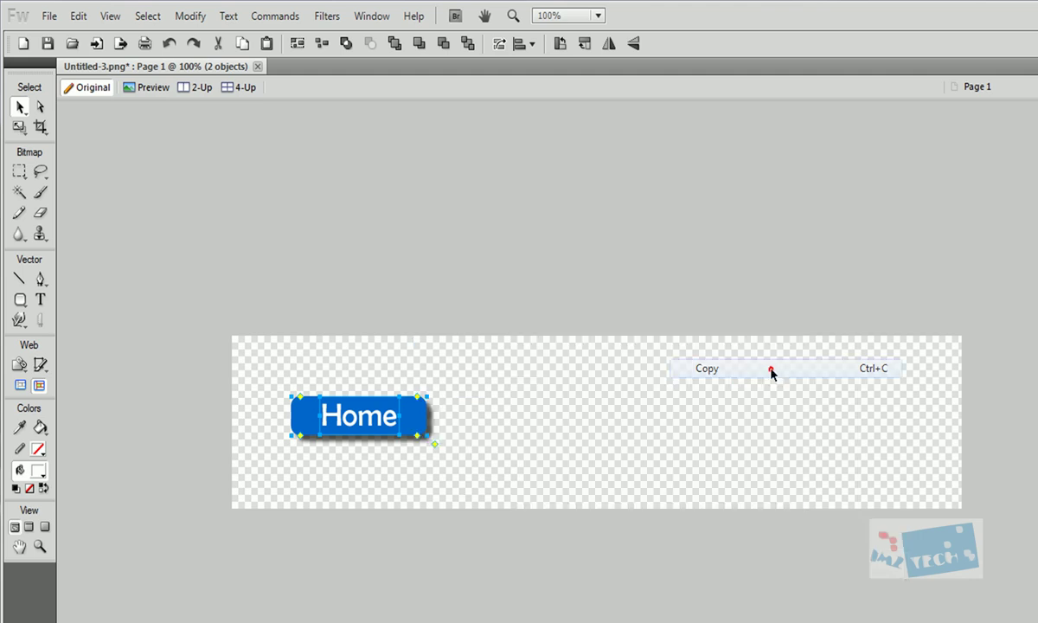
right_click(492, 467)
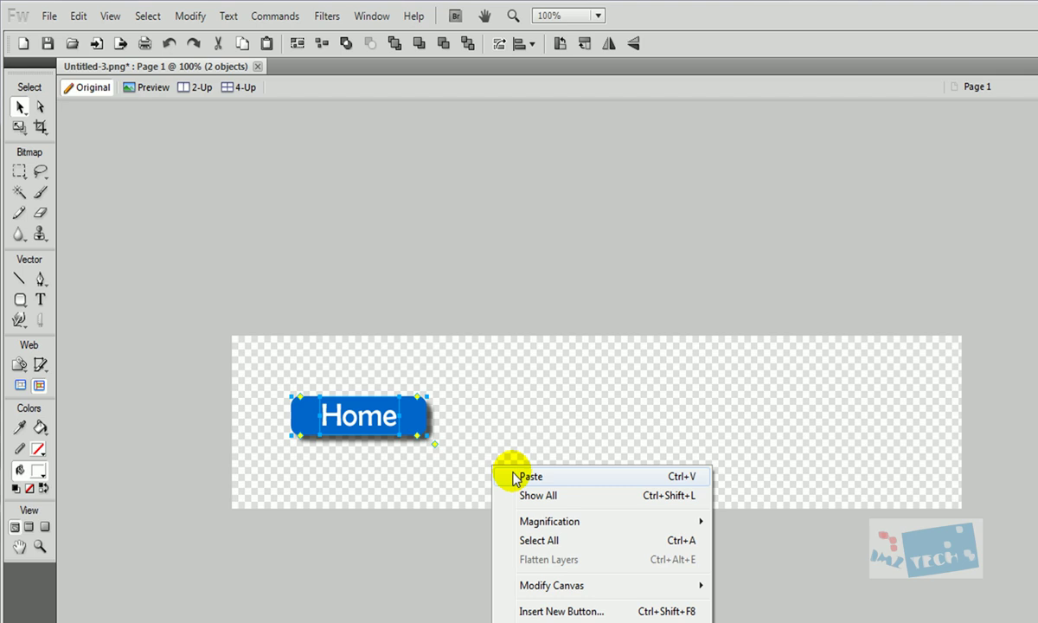
click(515, 477)
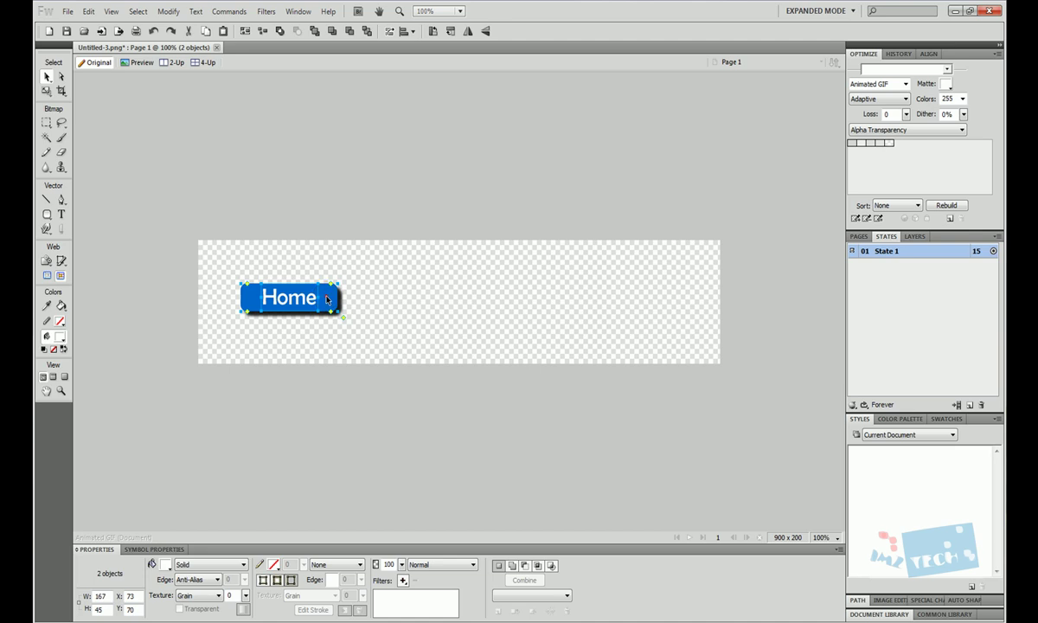
drag(327, 299, 427, 300)
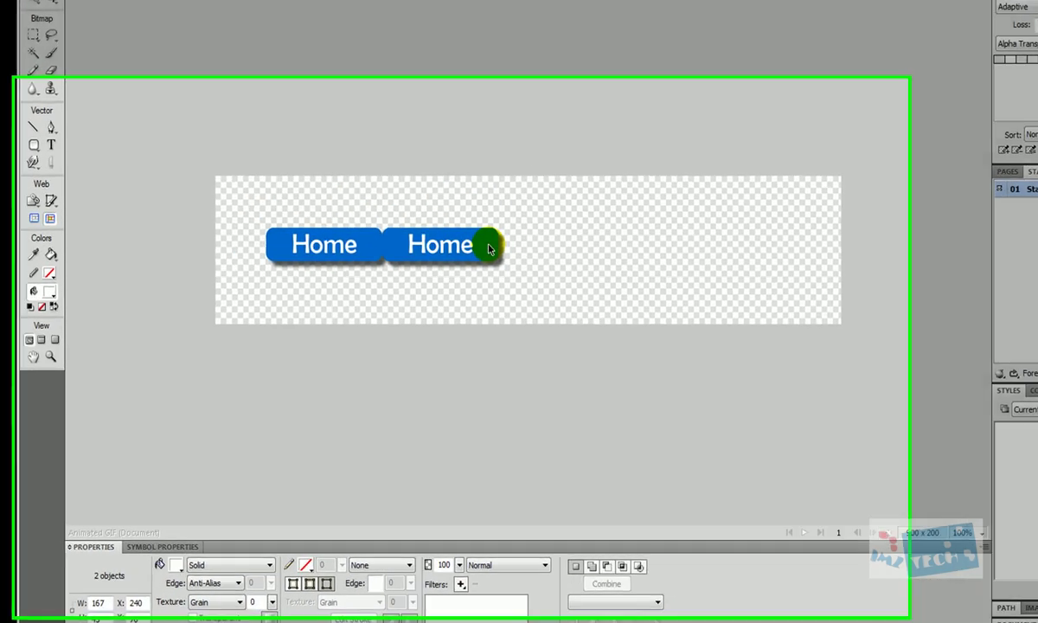
drag(489, 248, 492, 247)
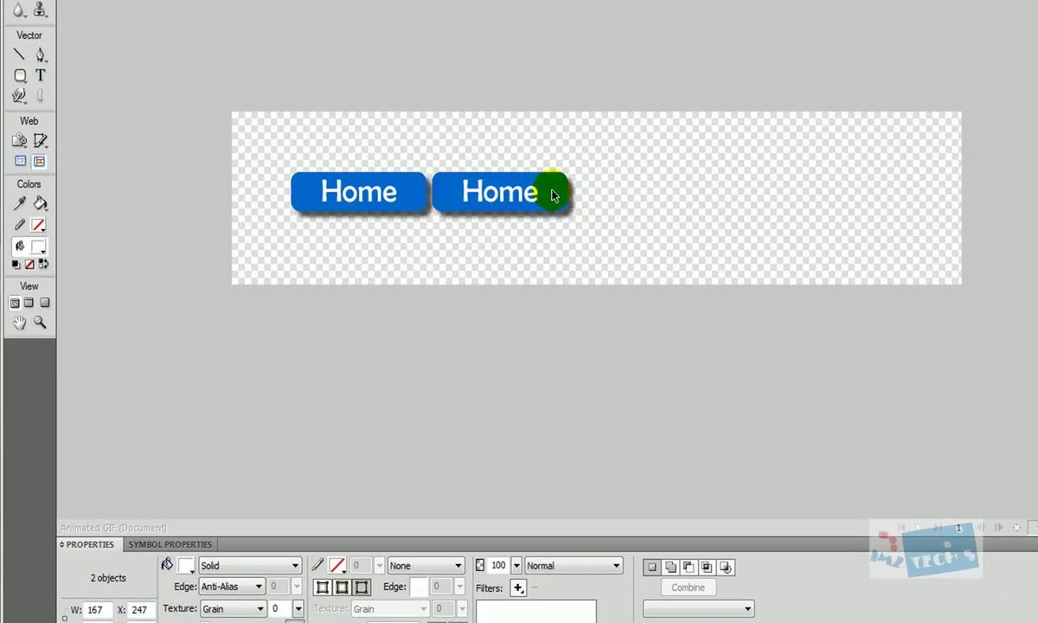
Paste two more copies as the third and fourth buttons along the row.
right_click(668, 269)
click(692, 281)
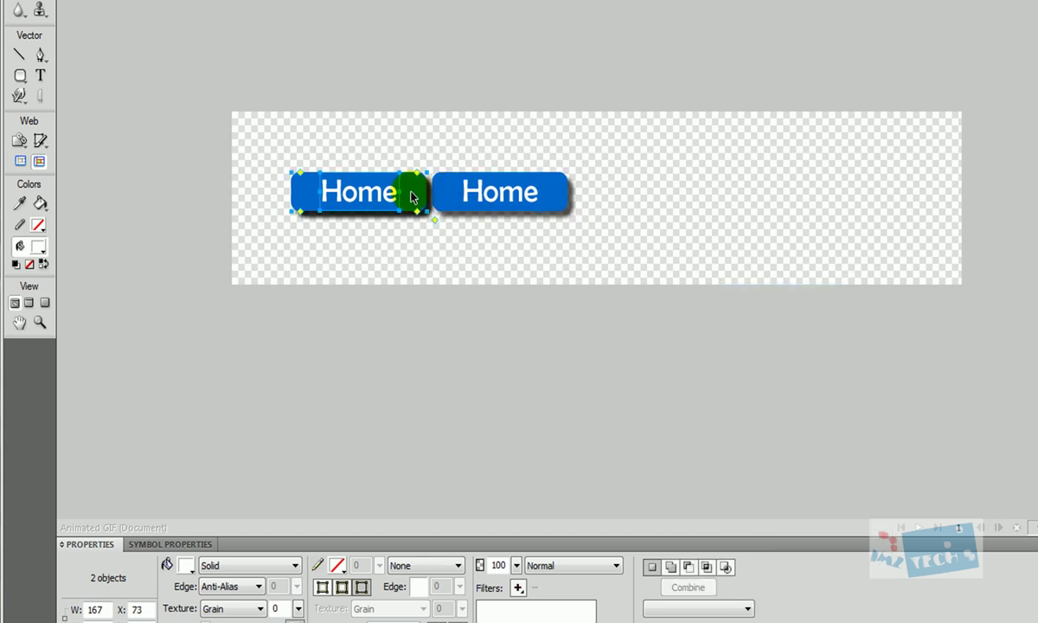
drag(412, 197, 692, 192)
right_click(608, 262)
click(671, 273)
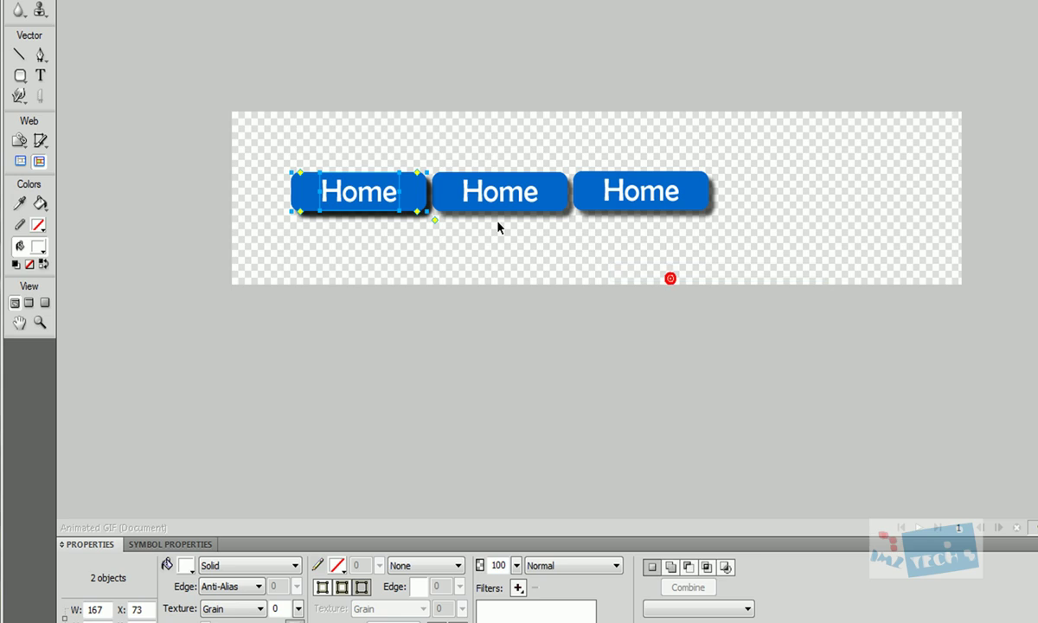
drag(412, 199, 836, 199)
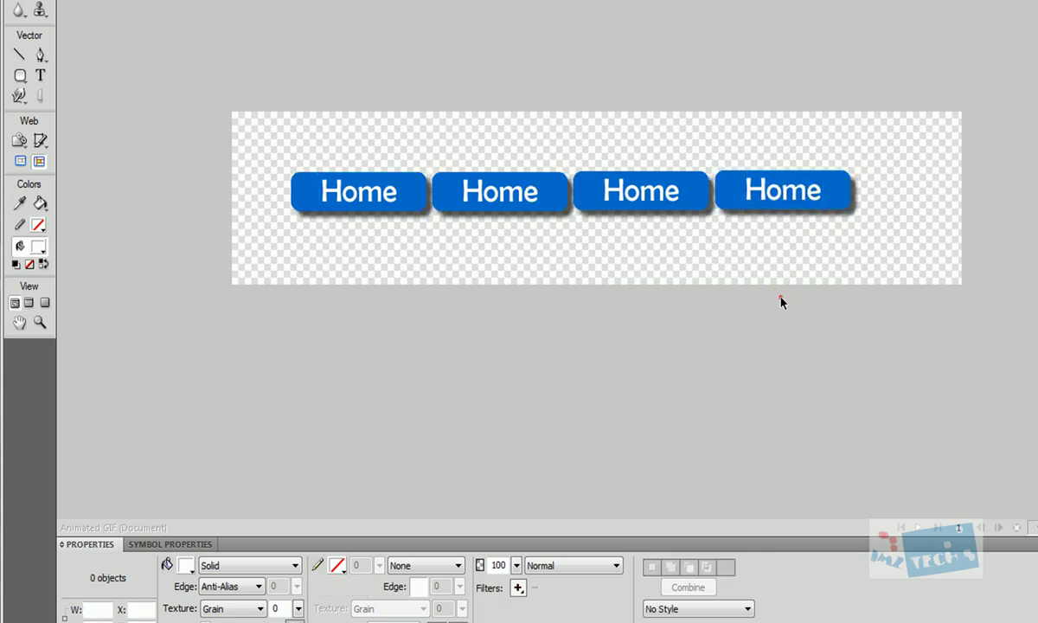
click(780, 299)
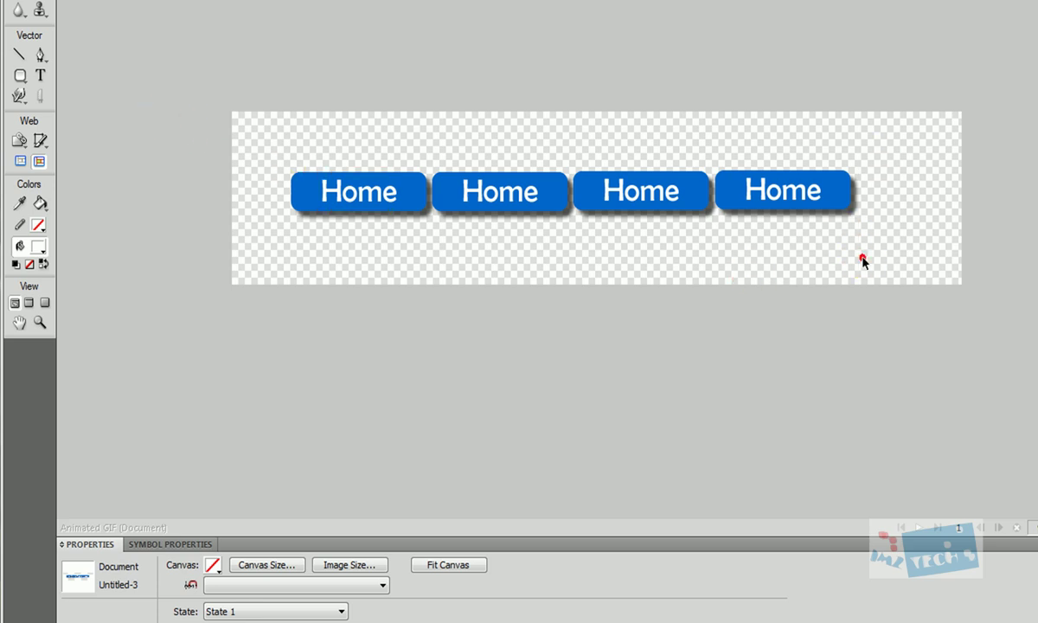
Set the canvas colour to white.
click(212, 567)
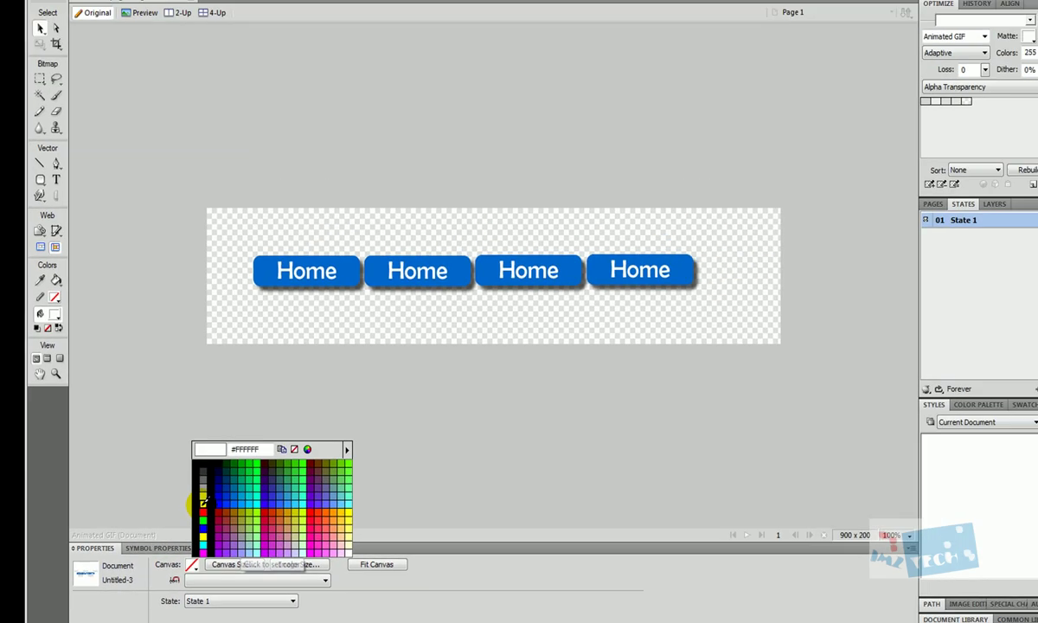
click(225, 495)
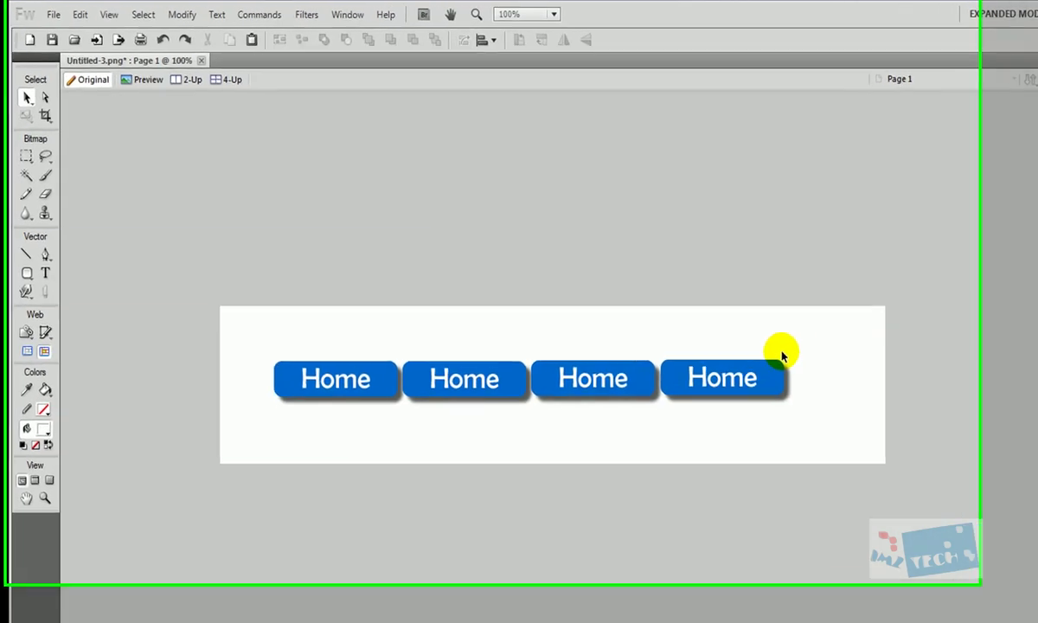
Replace the second button's label 'Home' with 'About'.
click(394, 301)
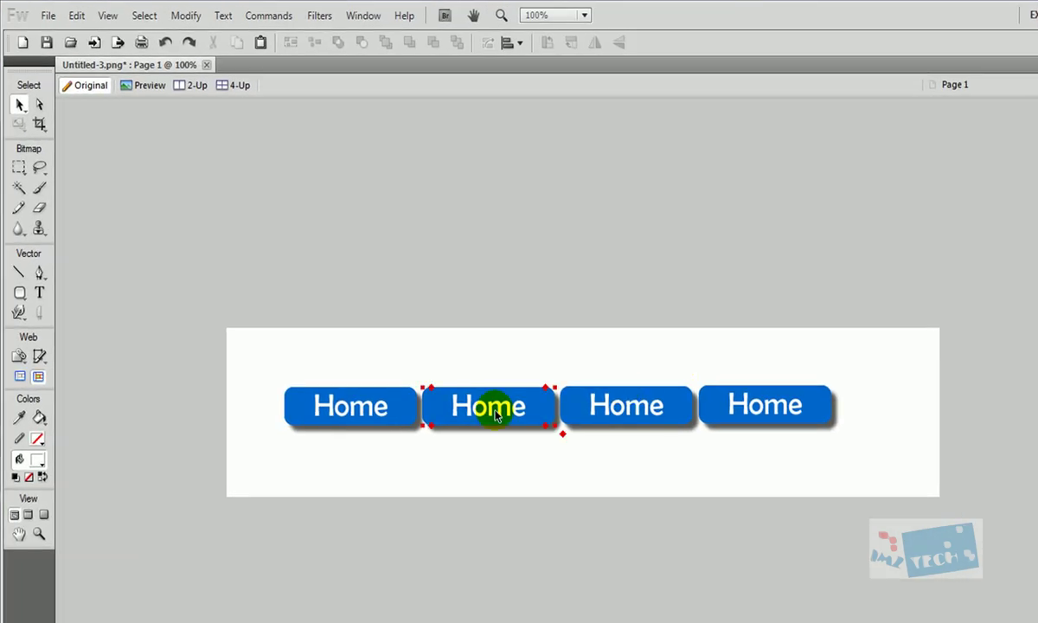
key(t)
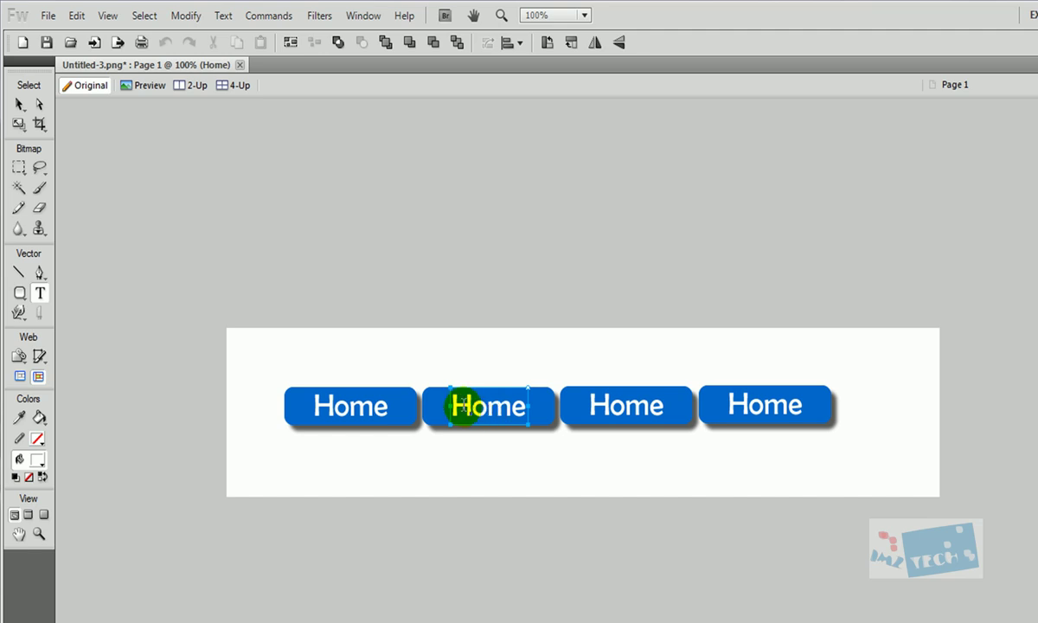
click(456, 406)
drag(456, 406, 656, 406)
text(A)
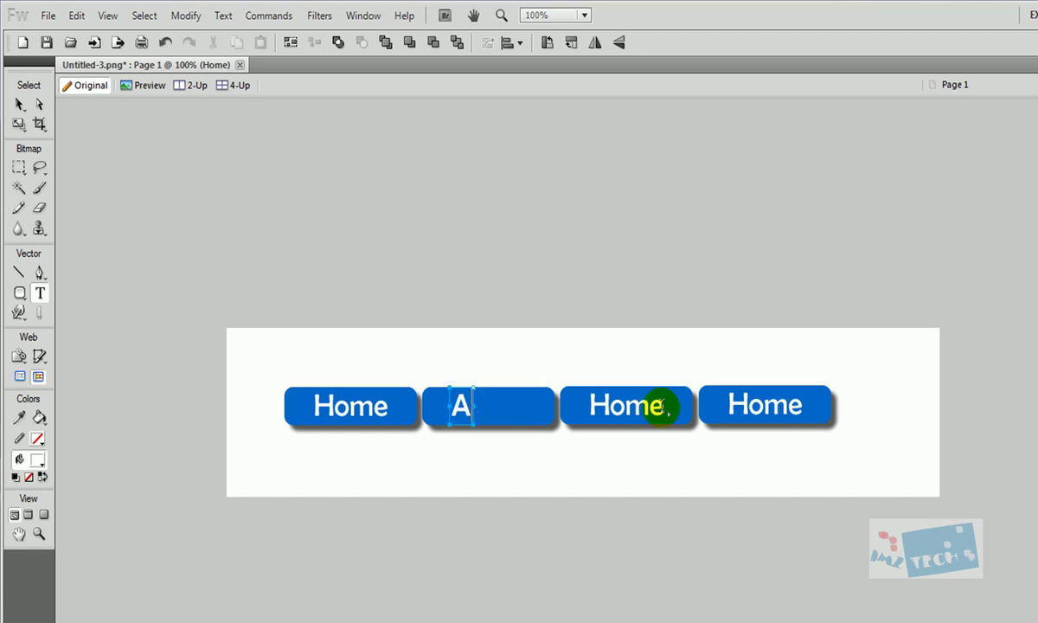
text(bout5)
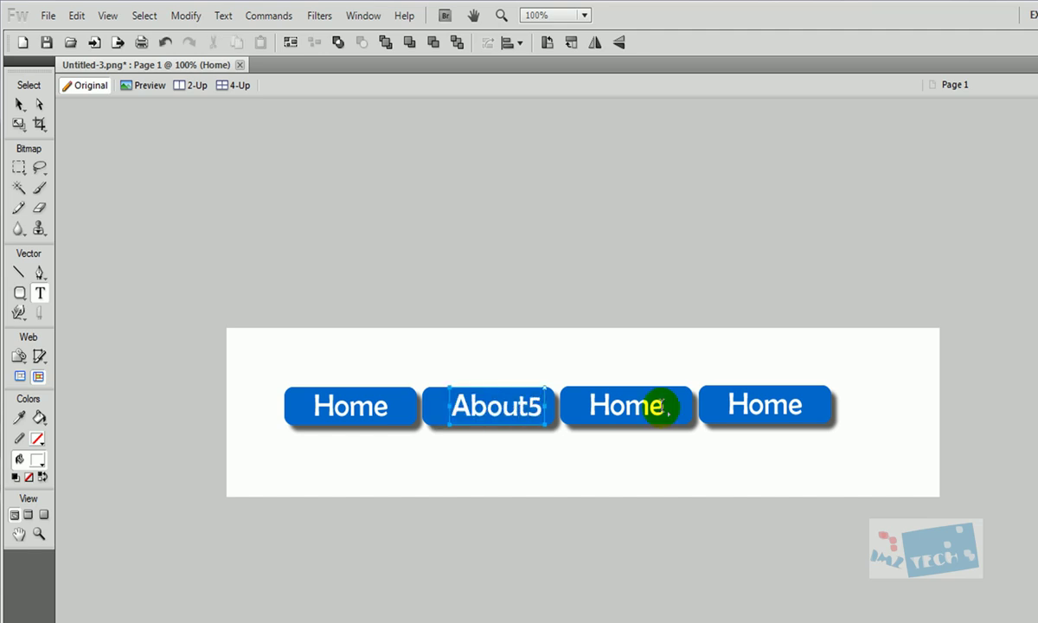
key(ctrl+z)
key(Escape)
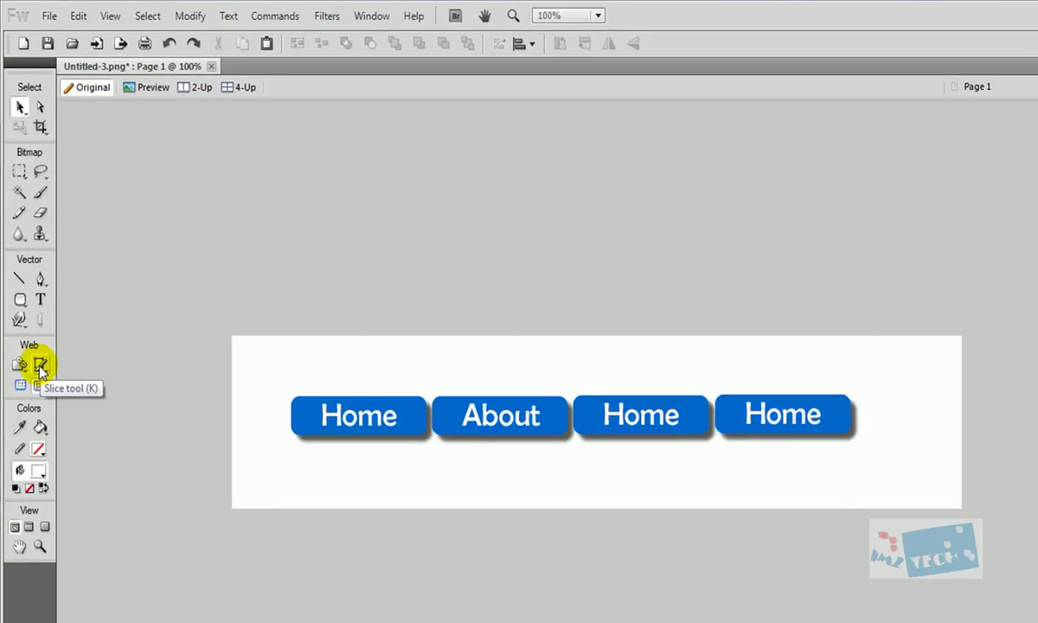
Drag four adjacent slices over the Home, About, third and fourth buttons.
click(62, 261)
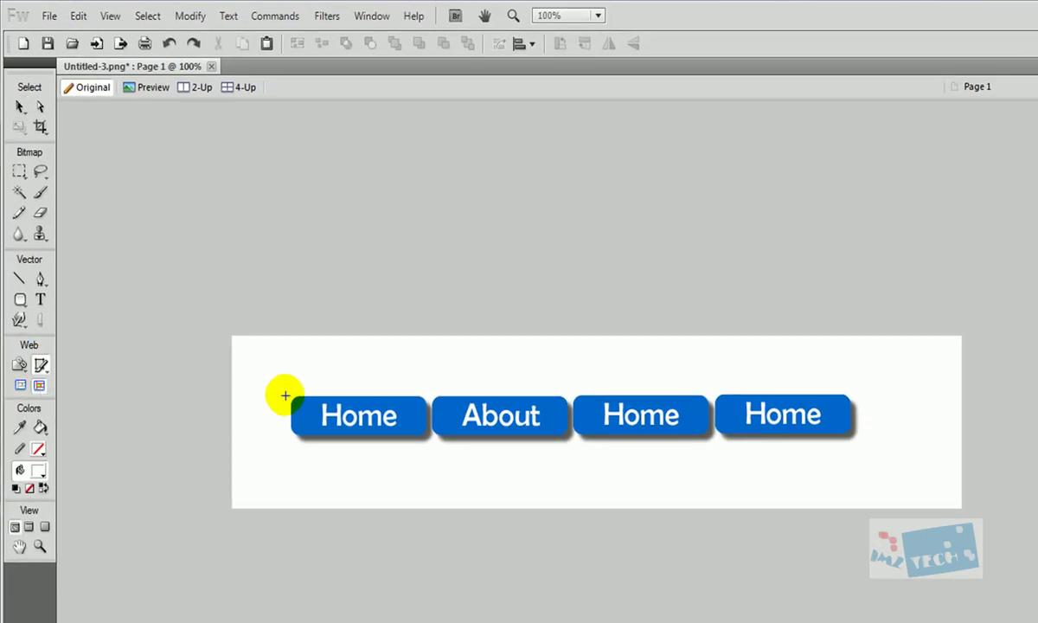
drag(287, 396, 431, 441)
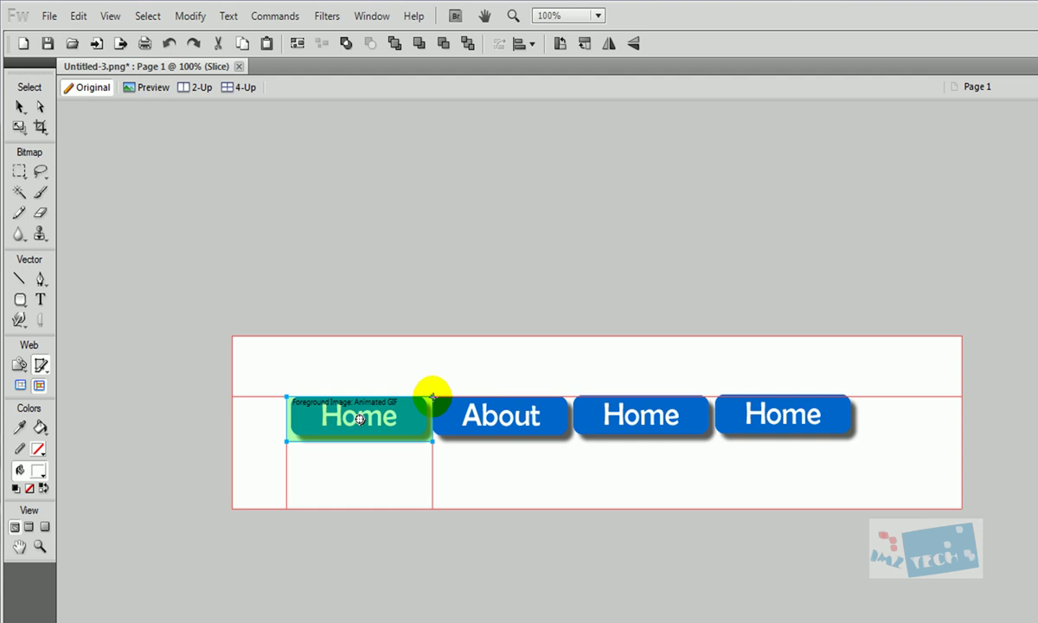
drag(433, 397, 572, 441)
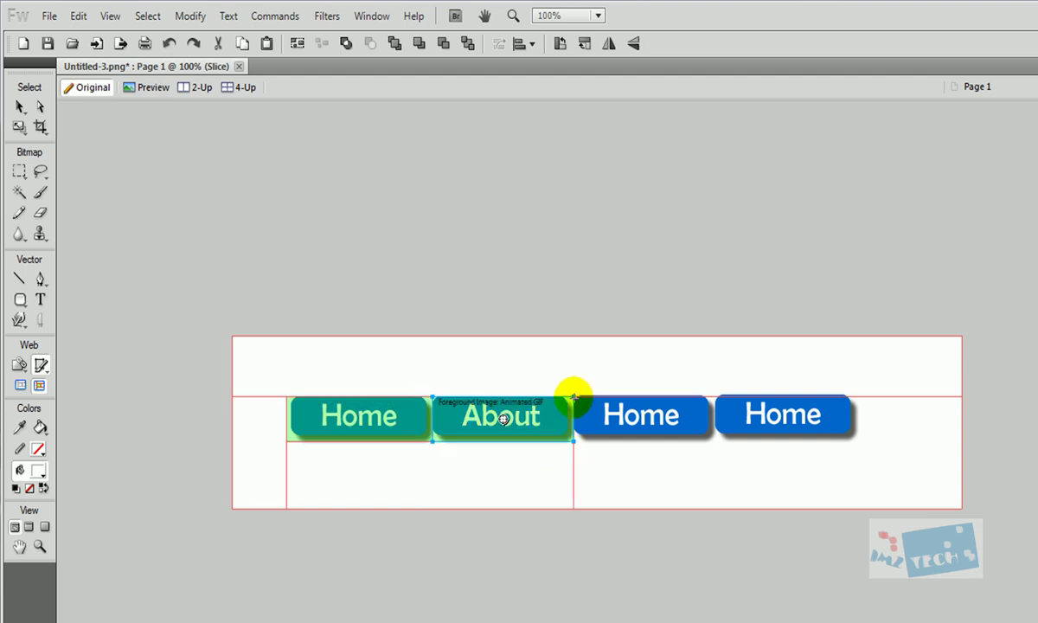
drag(573, 396, 716, 441)
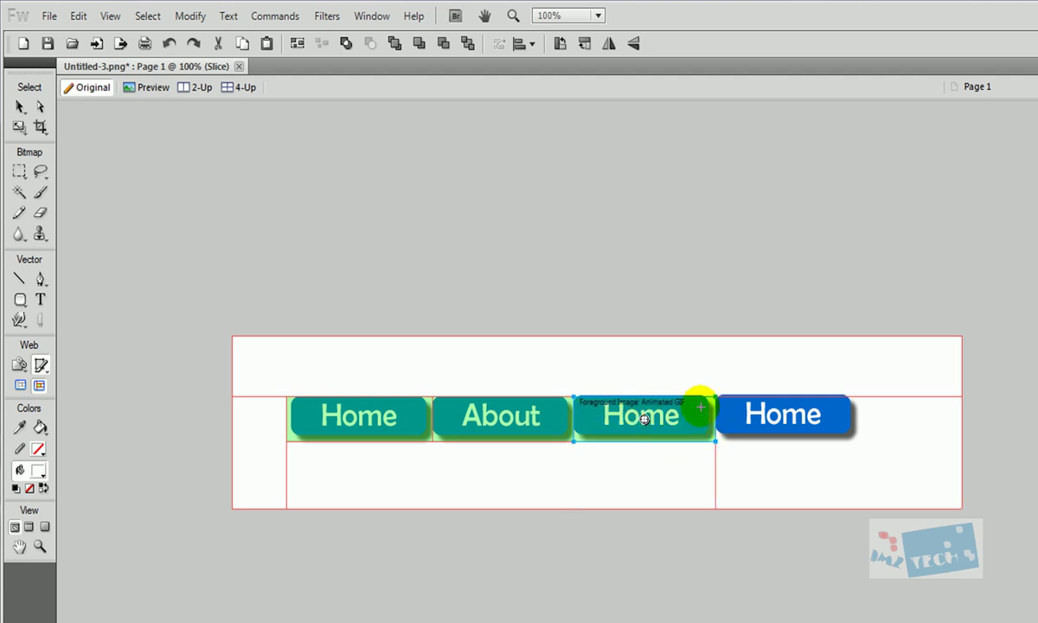
drag(716, 397, 857, 441)
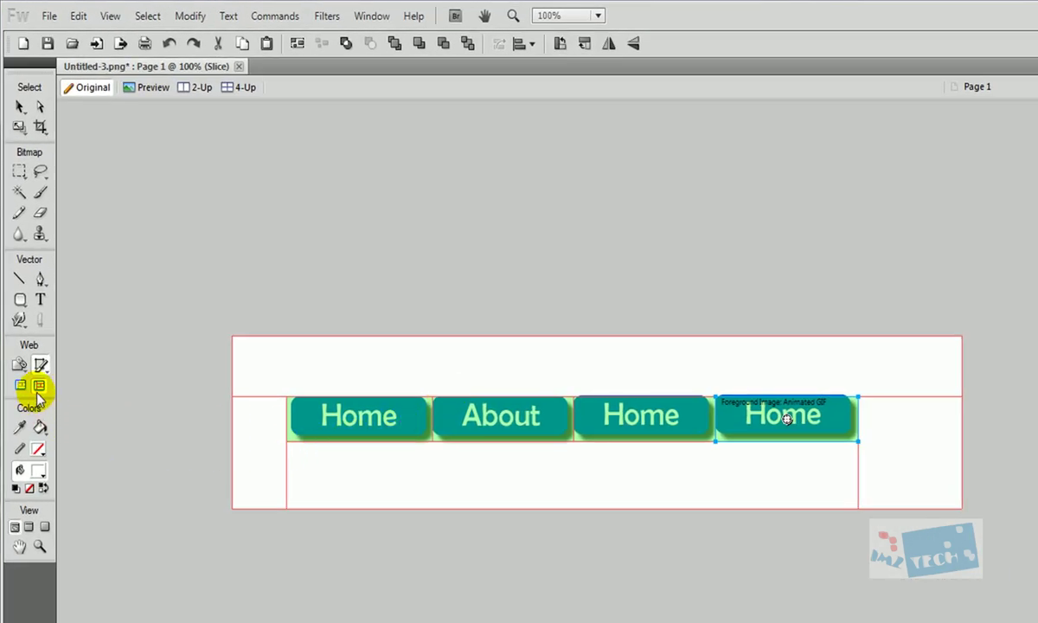
click(19, 106)
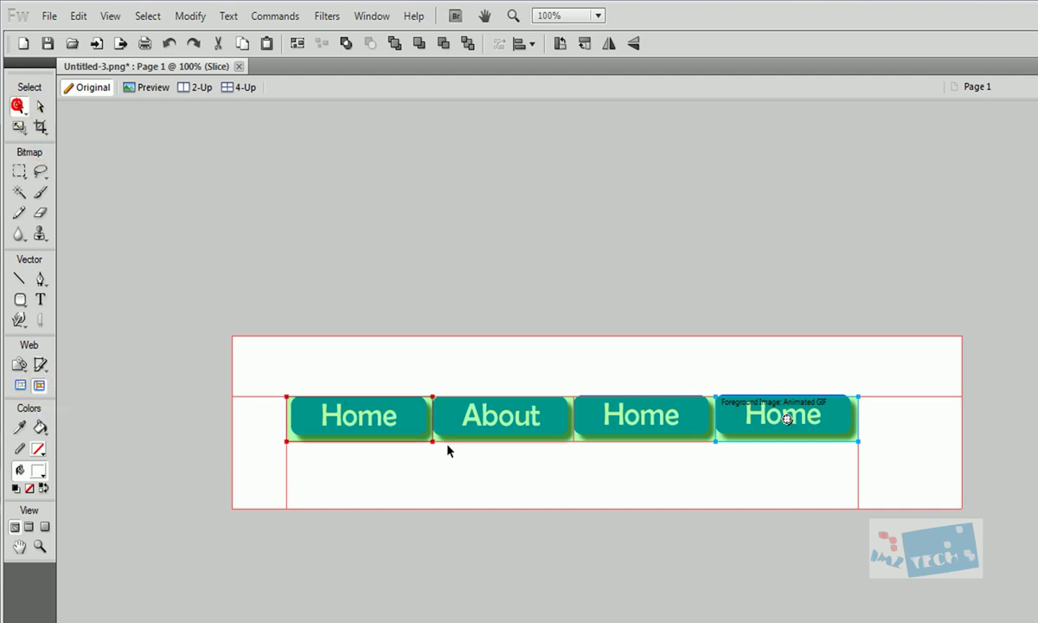
click(766, 412)
click(749, 356)
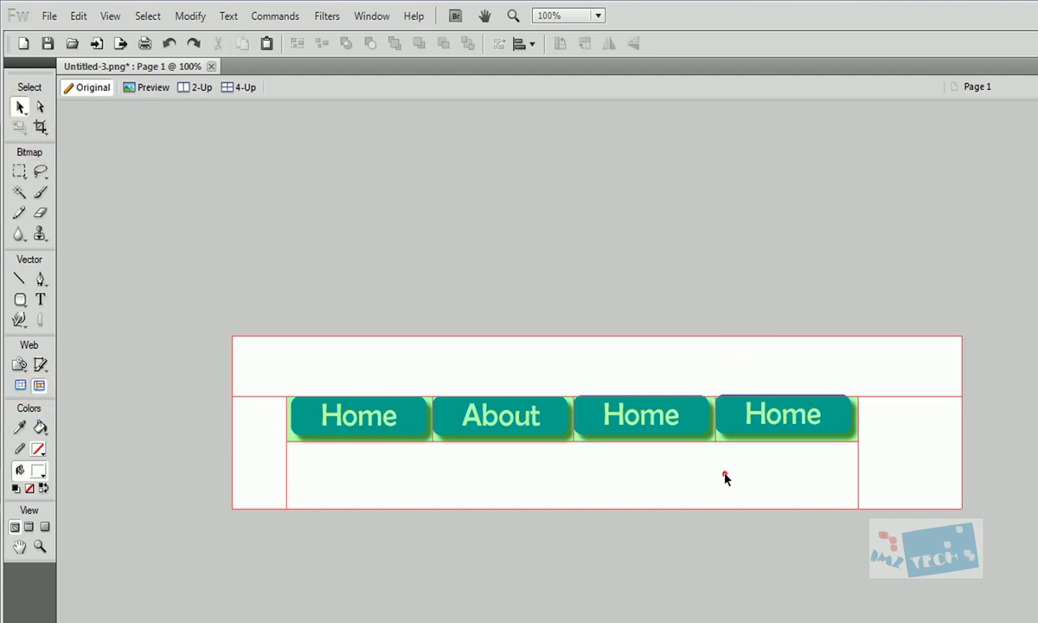
With slice overlays hidden, select all eight button objects and distribute them by bottom edges.
click(22, 387)
click(37, 387)
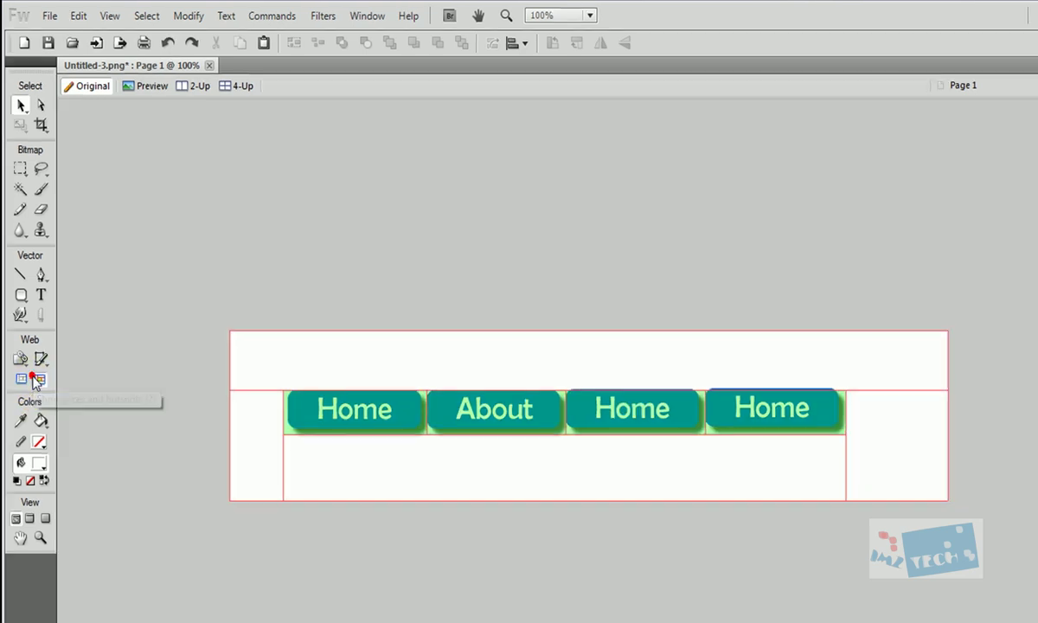
click(22, 386)
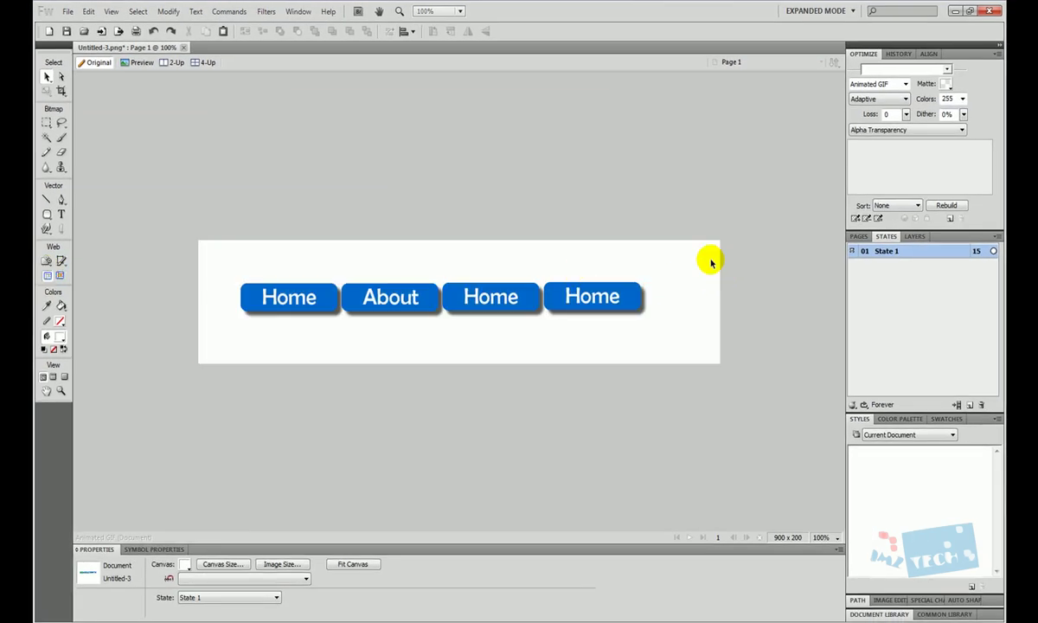
drag(710, 258, 151, 385)
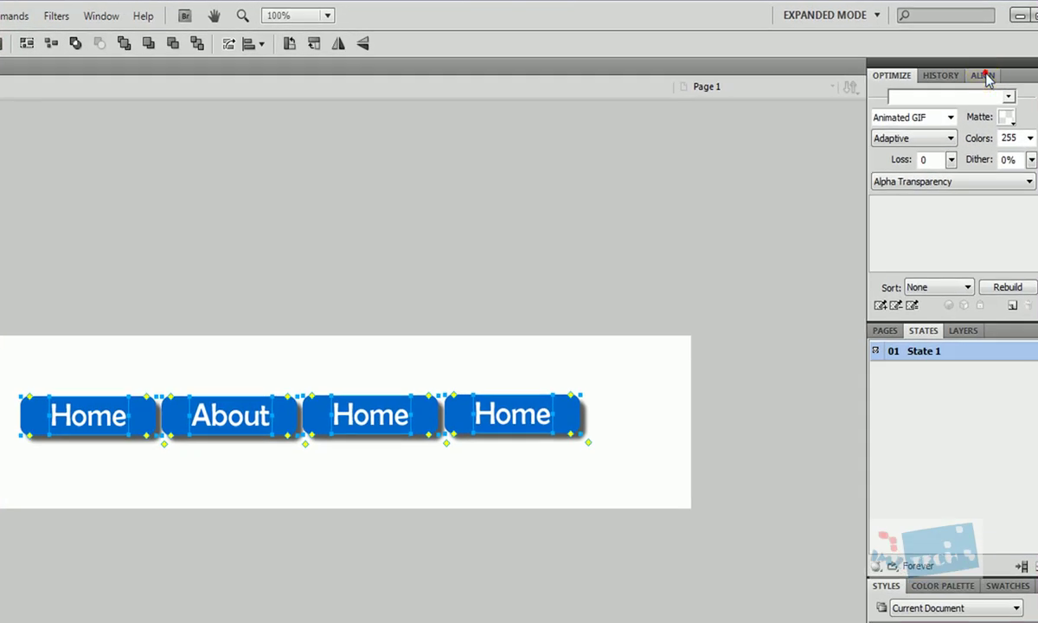
click(985, 76)
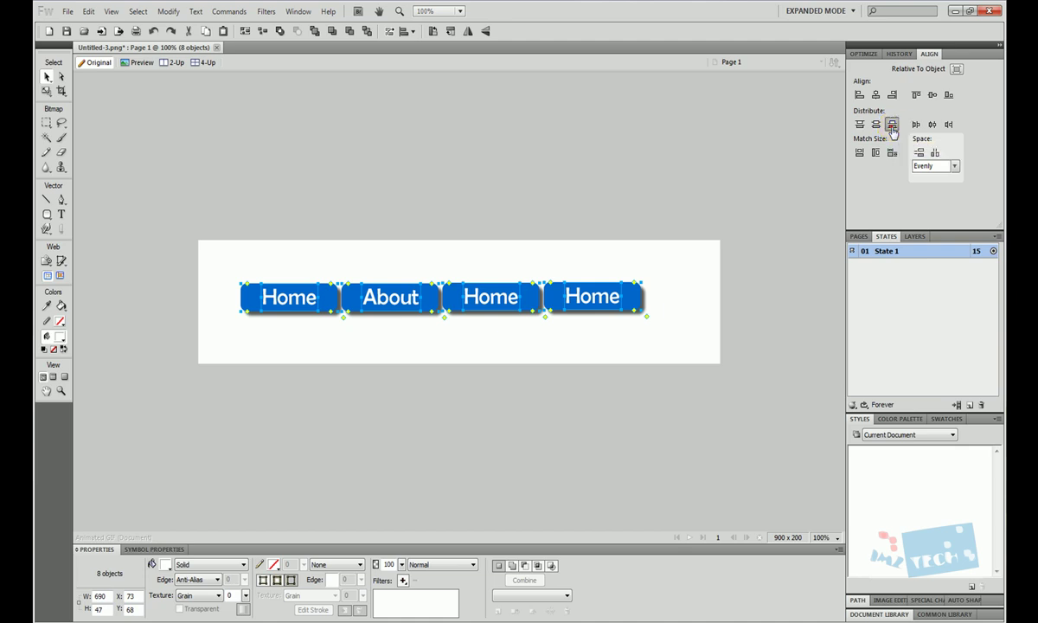
click(893, 127)
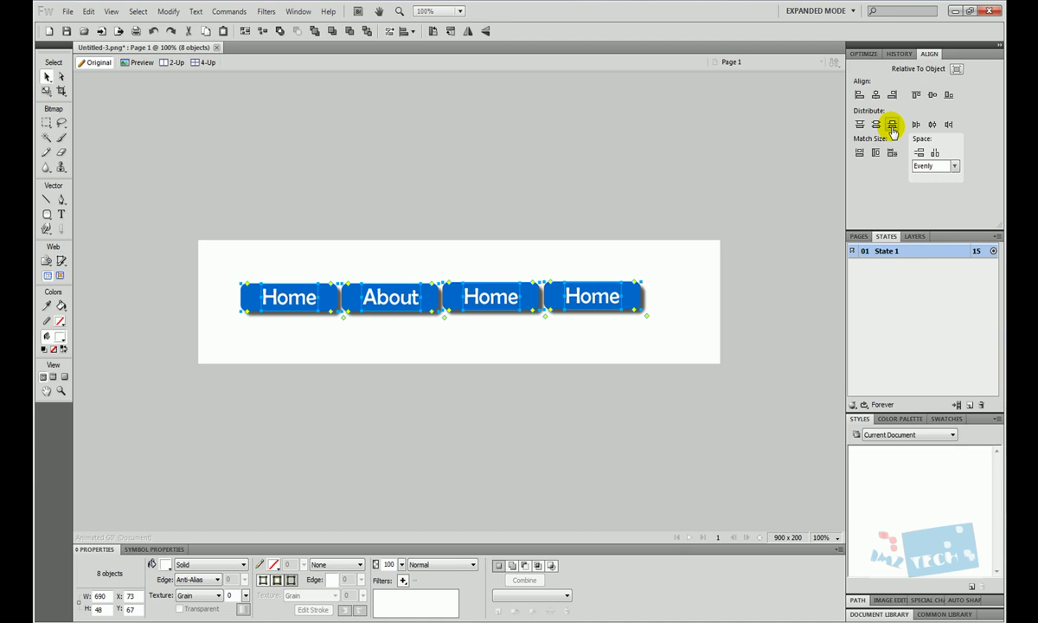
Show the slices again, select the buttons with their slices, and distribute them evenly.
click(62, 275)
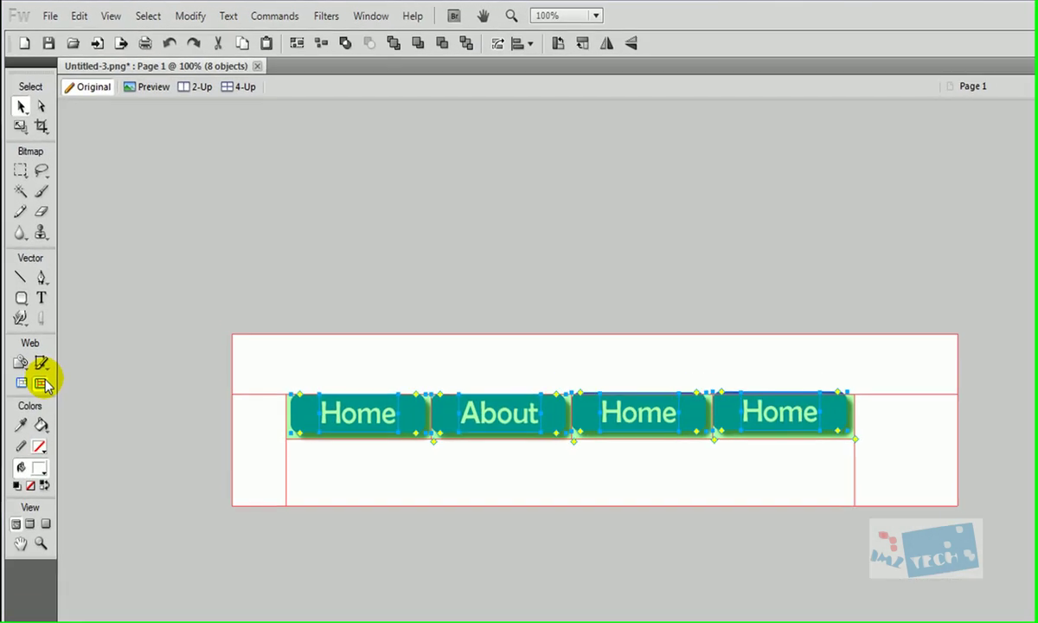
click(156, 251)
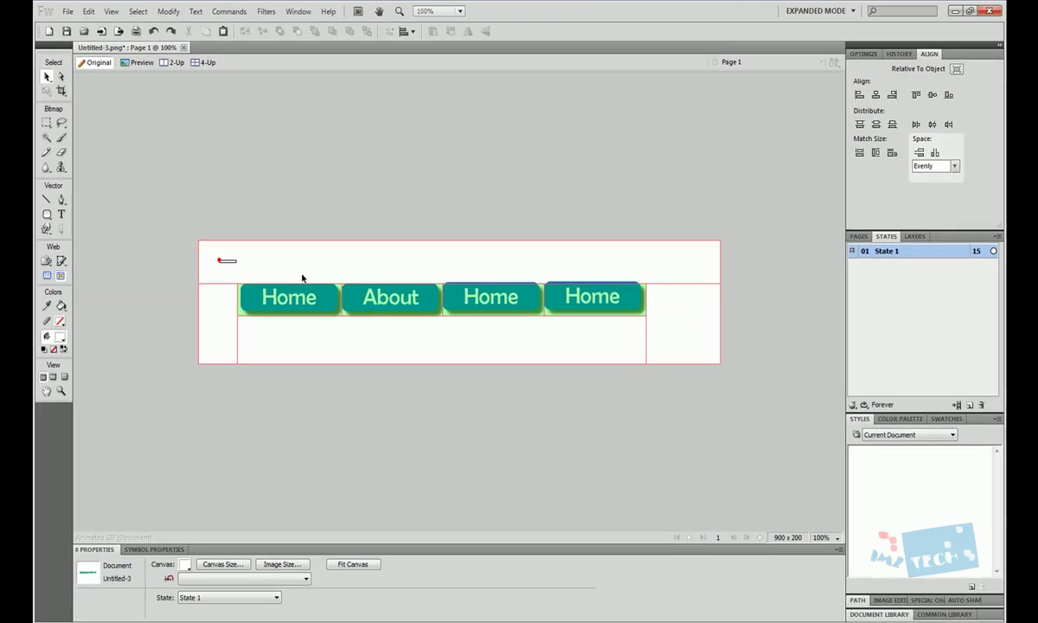
drag(217, 261, 783, 368)
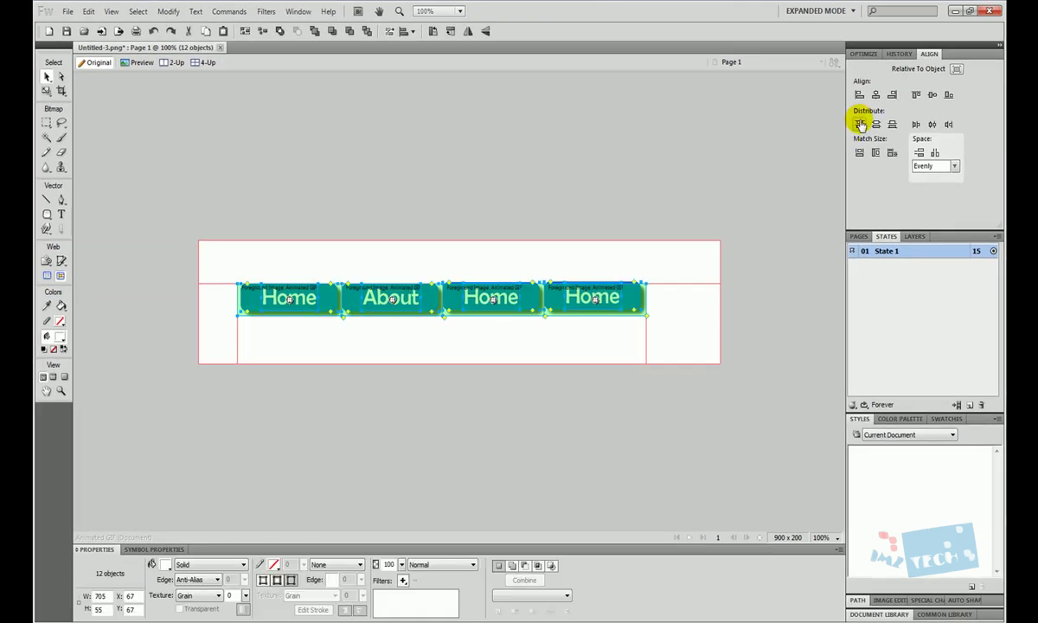
click(860, 124)
click(715, 355)
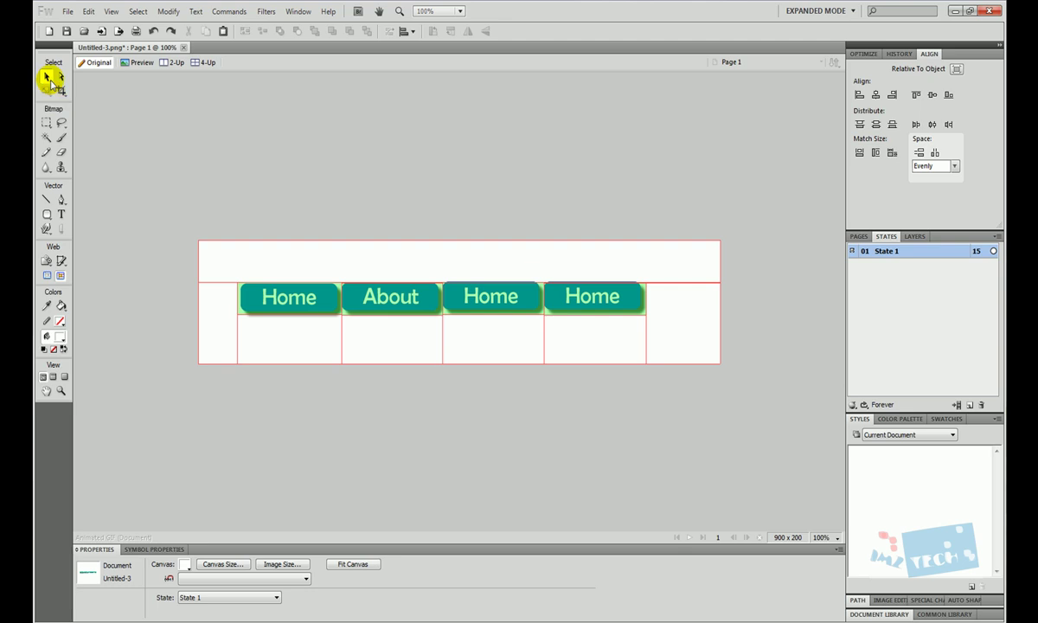
With slices hidden, select the last Home button and its text and nudge it down 2 pixels.
click(48, 275)
click(627, 303)
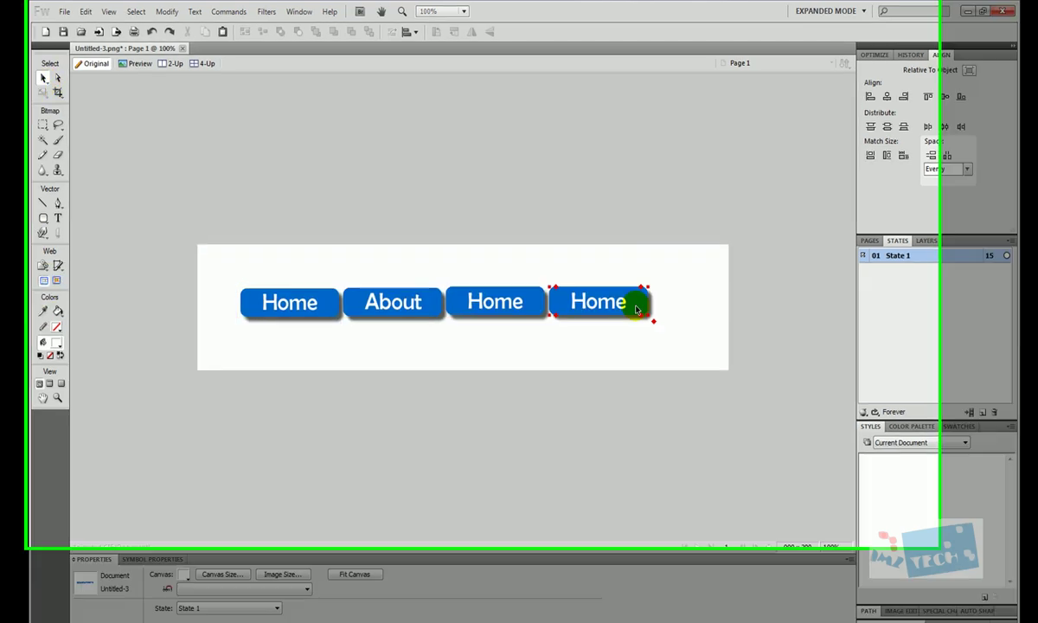
drag(681, 259, 550, 338)
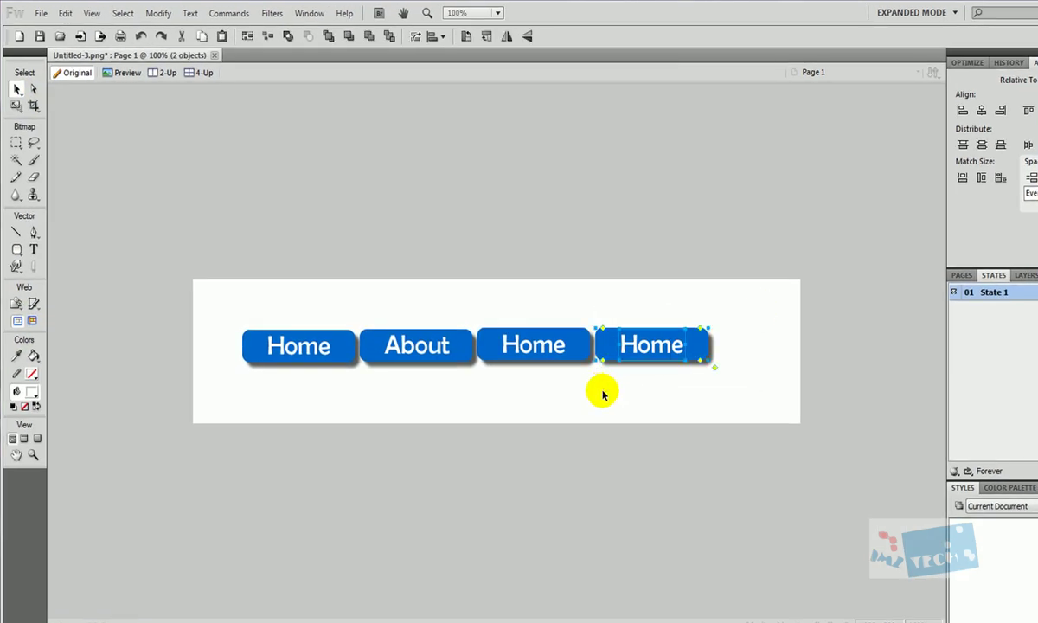
click(609, 356)
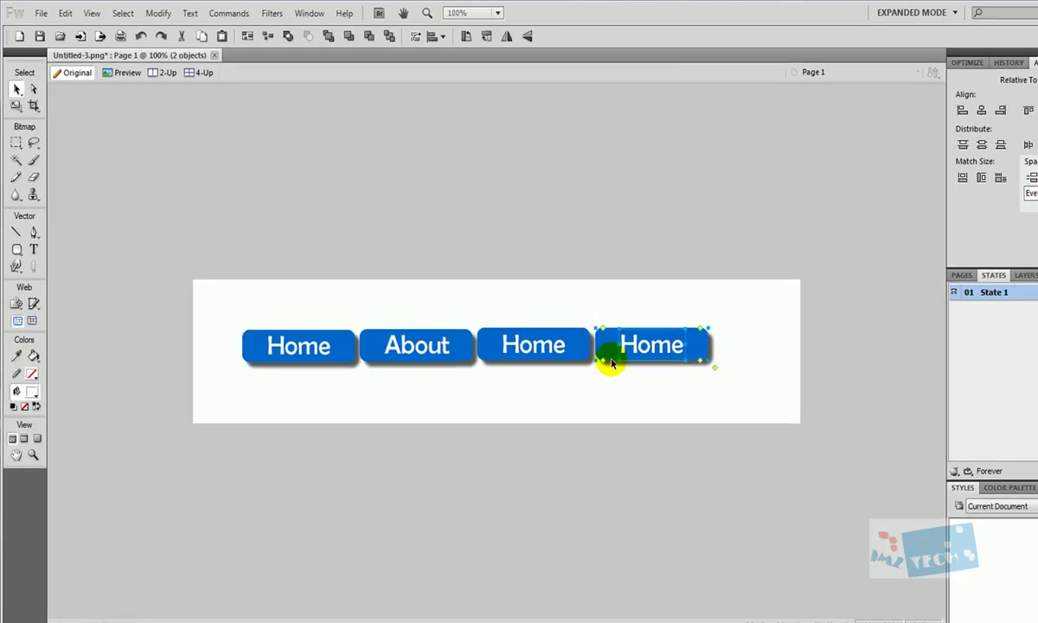
drag(612, 362, 612, 364)
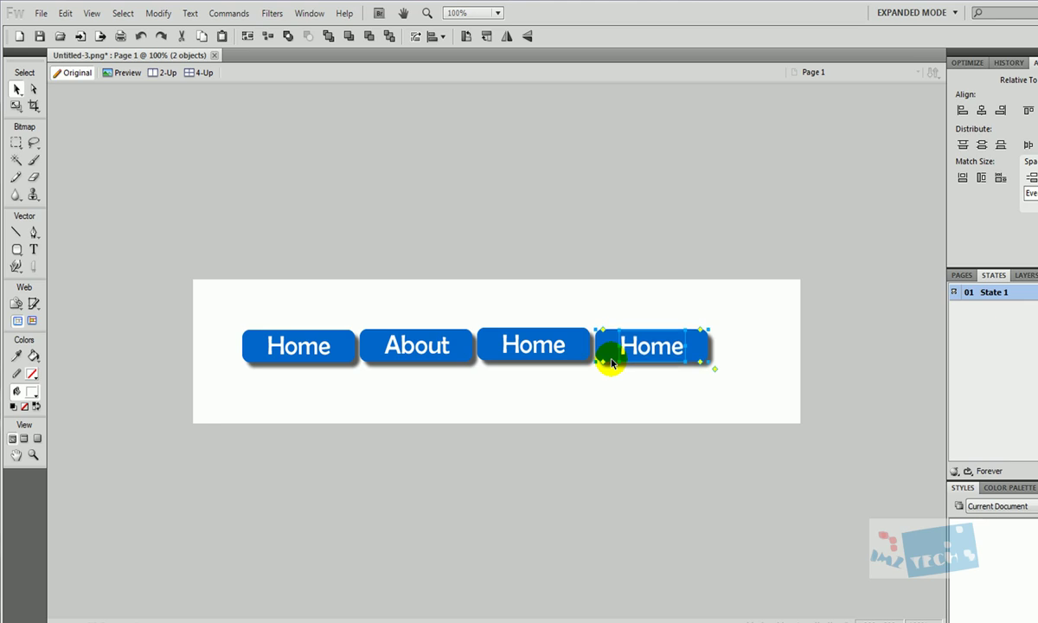
Compare its alignment with the third Home button, then show the slices again.
drag(465, 301, 495, 407)
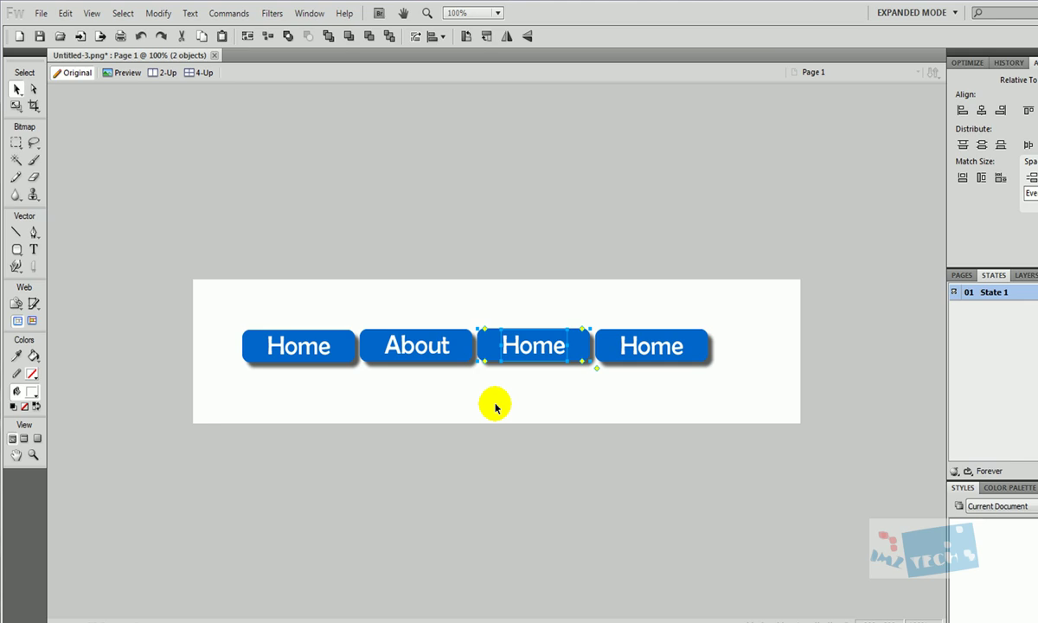
click(475, 415)
click(260, 337)
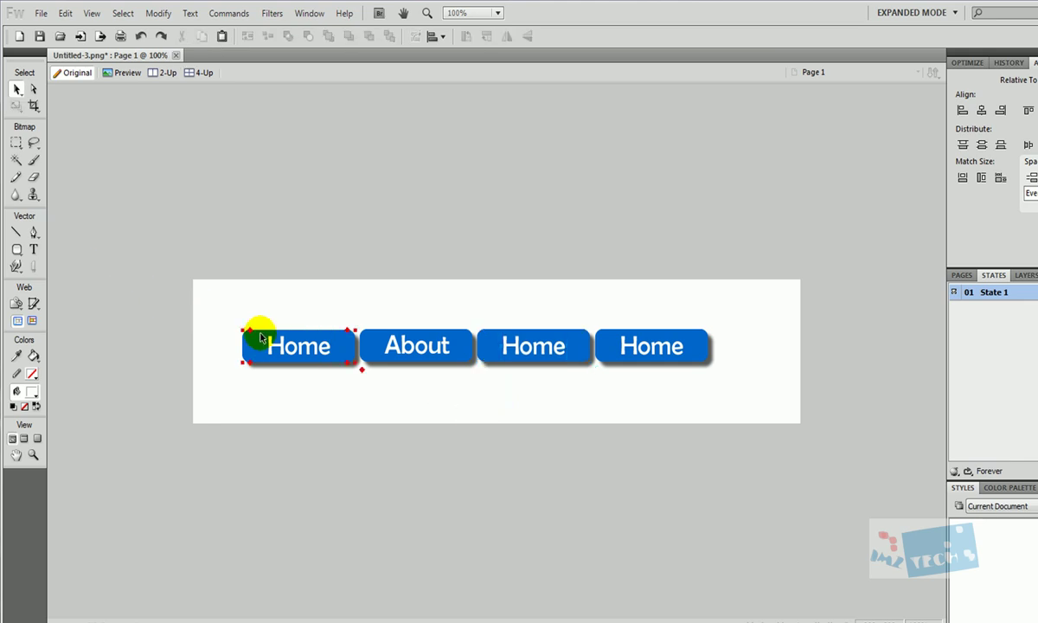
click(17, 321)
click(350, 535)
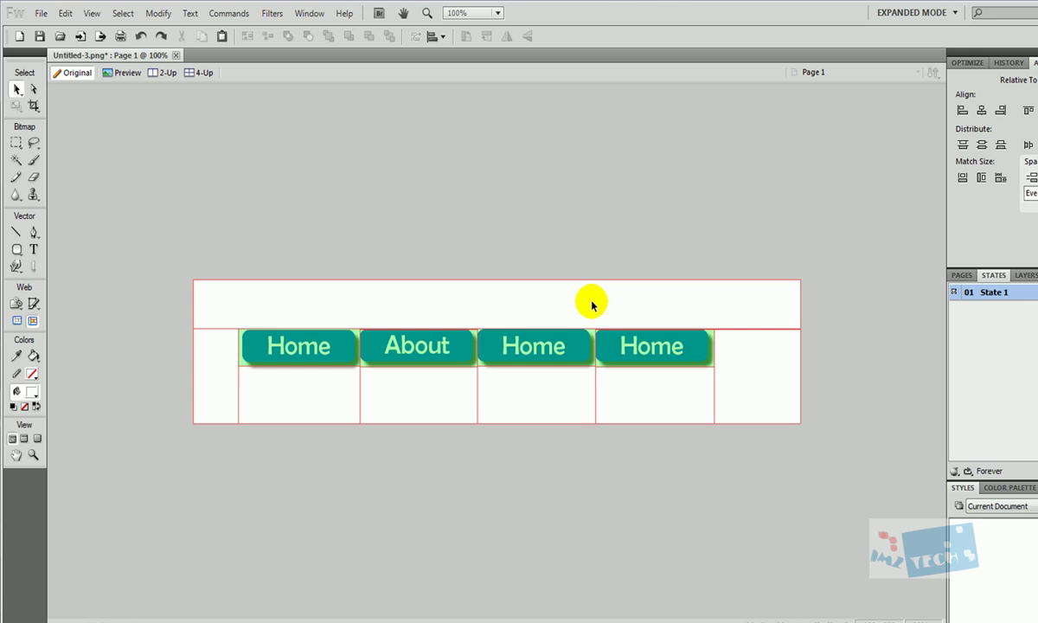
Add a pop-up menu to the Home slice with the items Page 1 and Page 2.
right_click(311, 364)
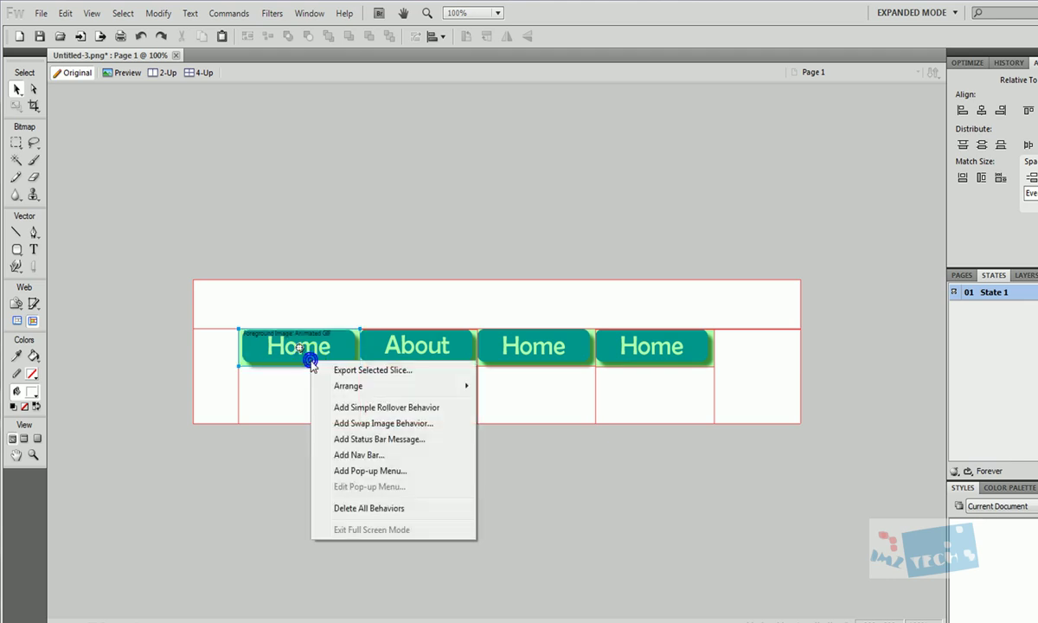
click(346, 472)
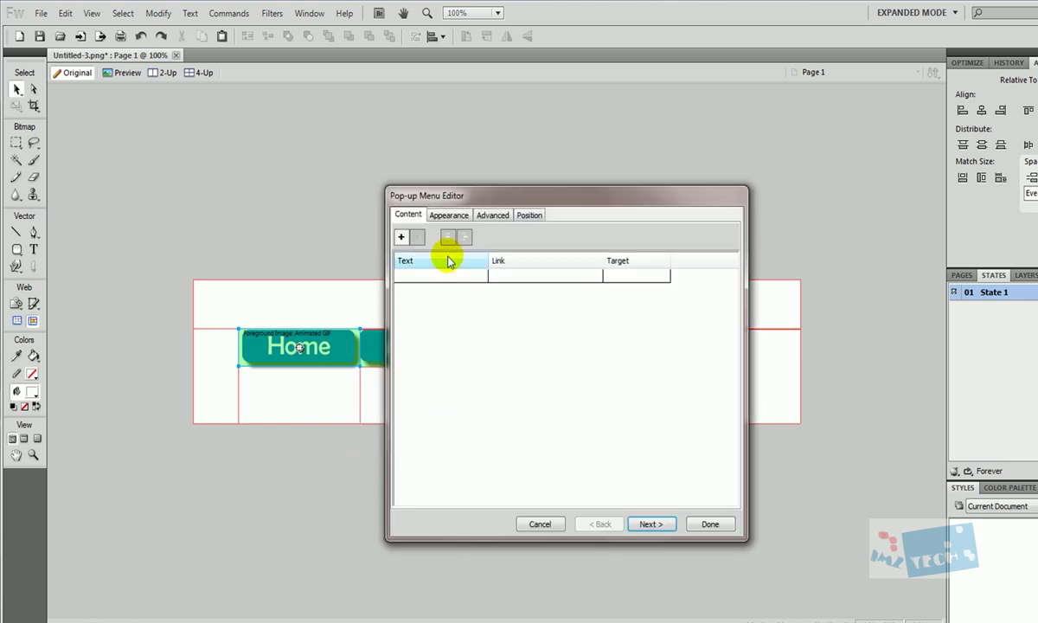
click(451, 279)
click(452, 277)
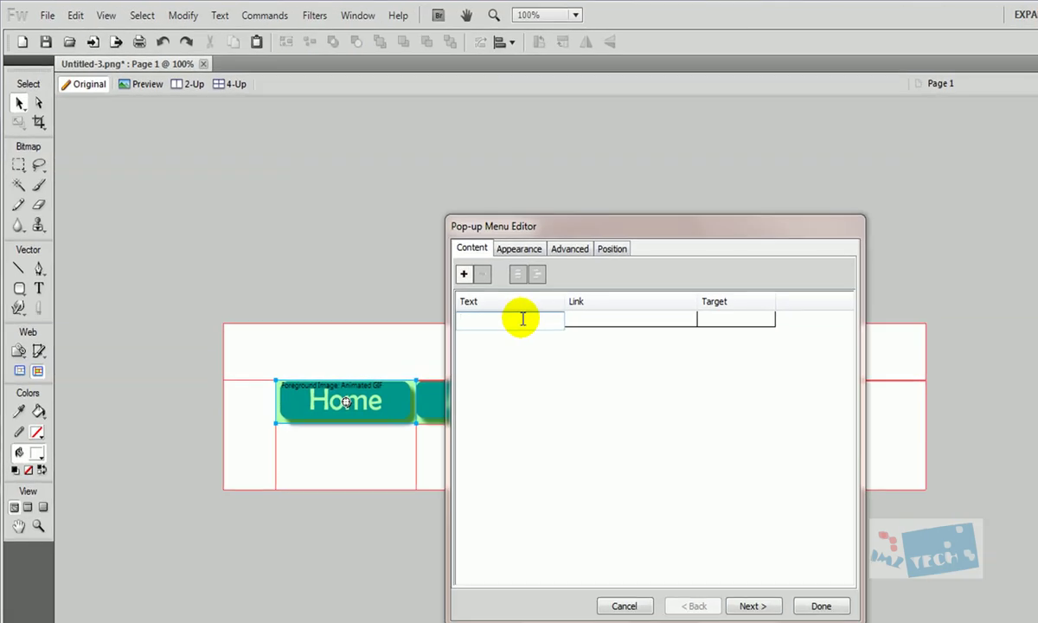
text(Page)
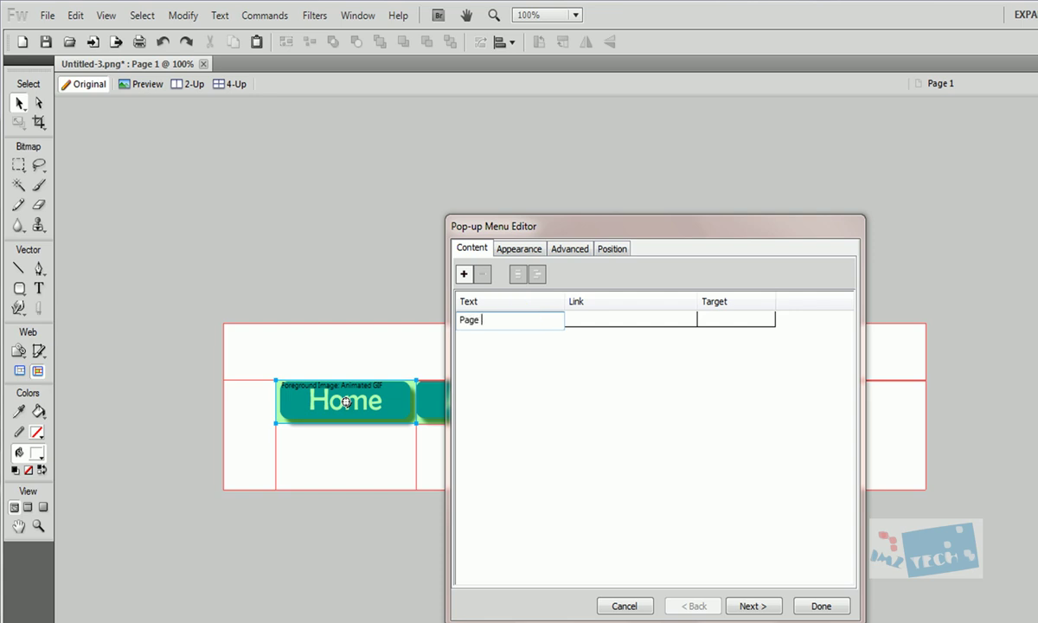
text( 1)
click(492, 339)
click(490, 337)
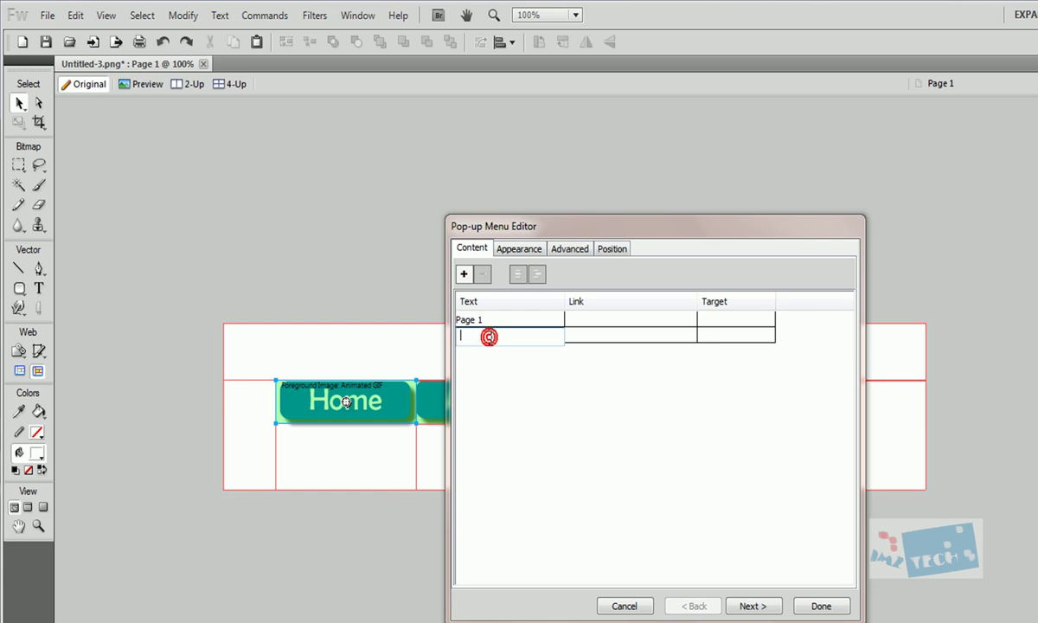
text(Page 2)
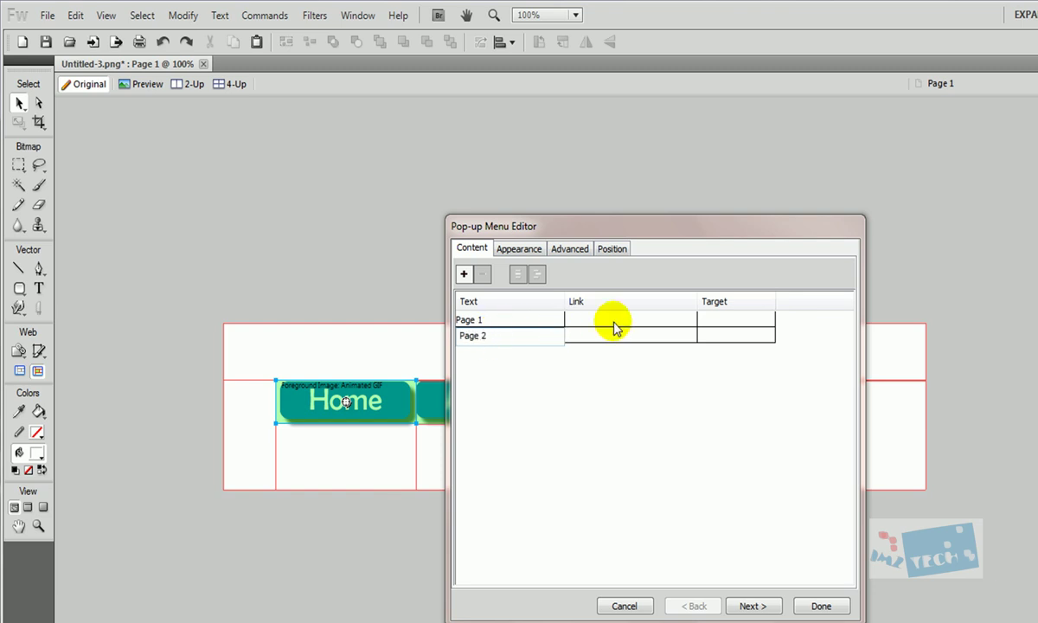
click(609, 417)
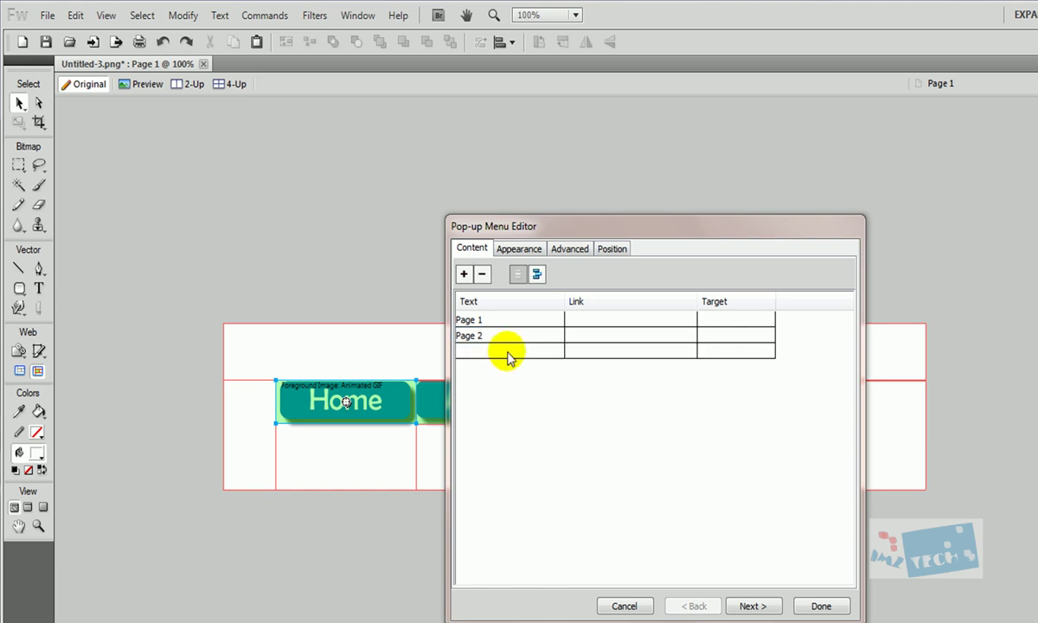
Link the Page 1 menu item to page1.html.
click(587, 320)
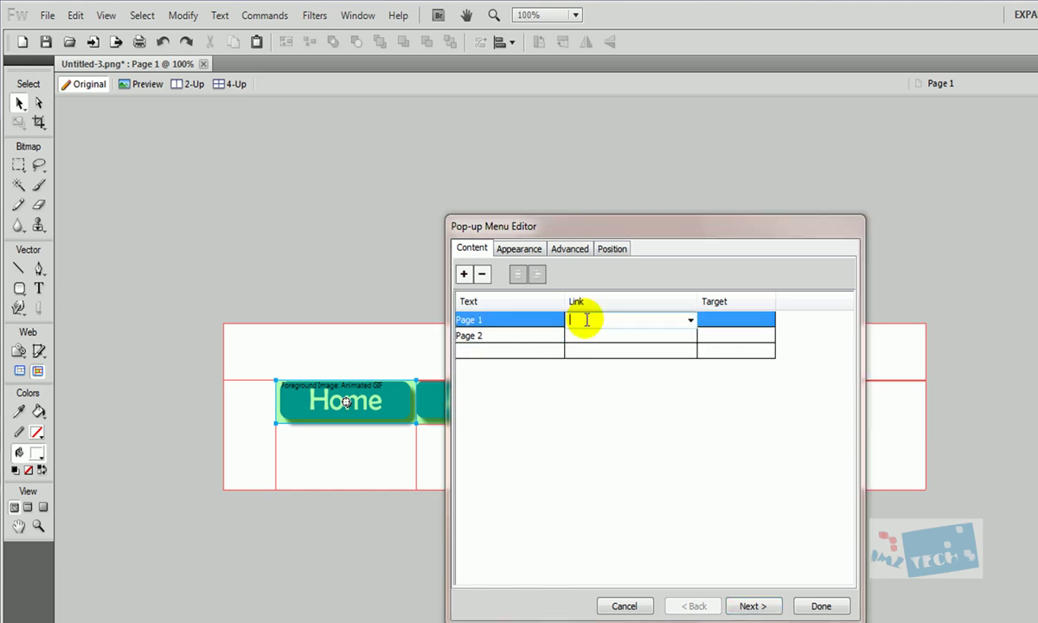
text(page1.html)
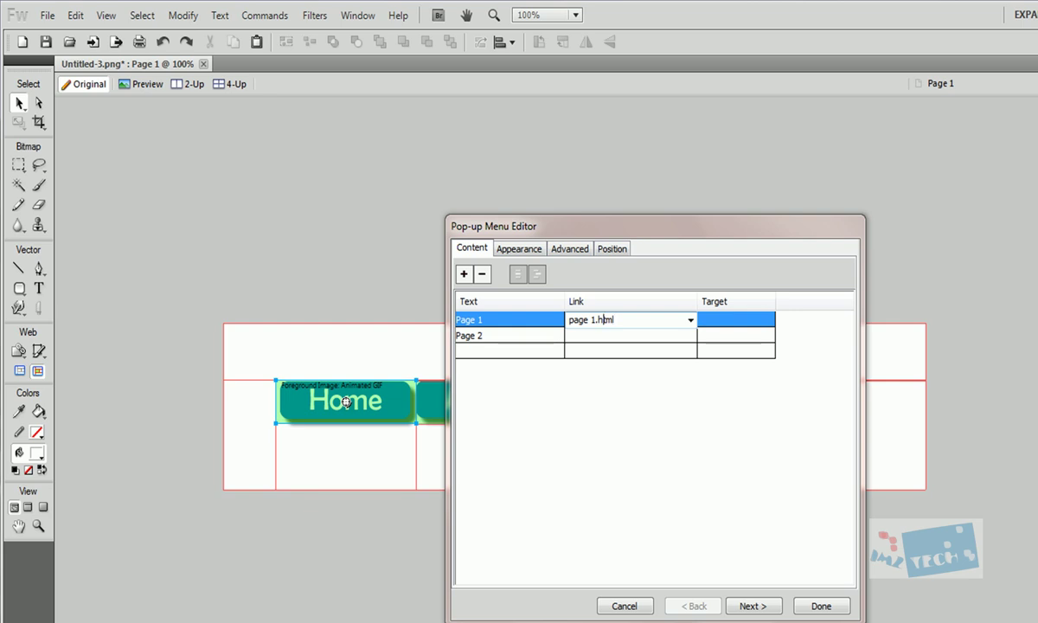
click(607, 438)
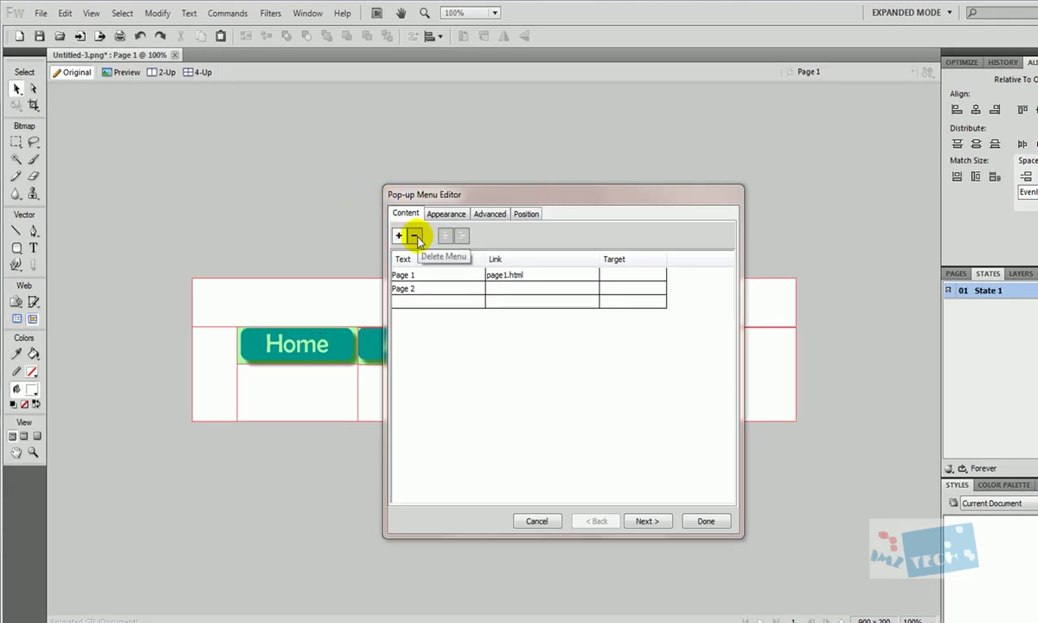
On the Appearance settings, set the menu cells to Image rather than HTML.
click(649, 522)
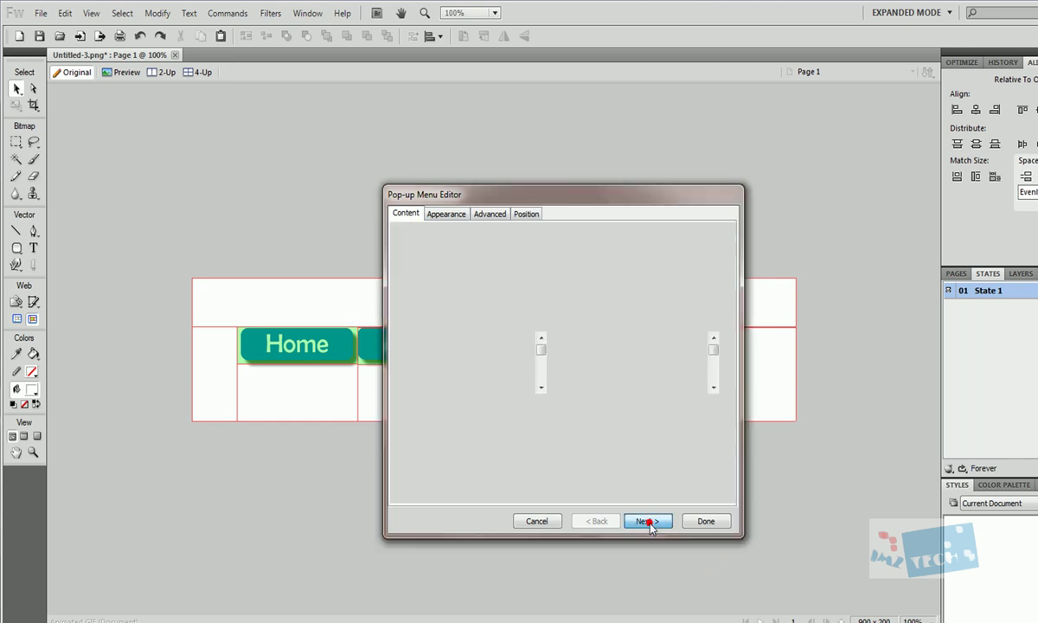
click(408, 215)
click(446, 214)
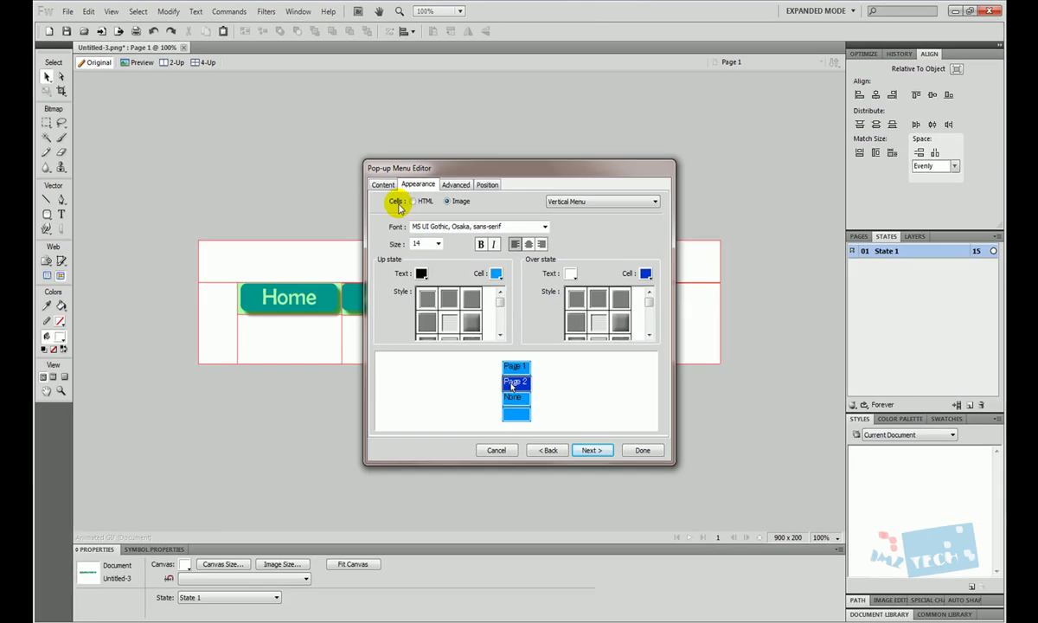
click(413, 201)
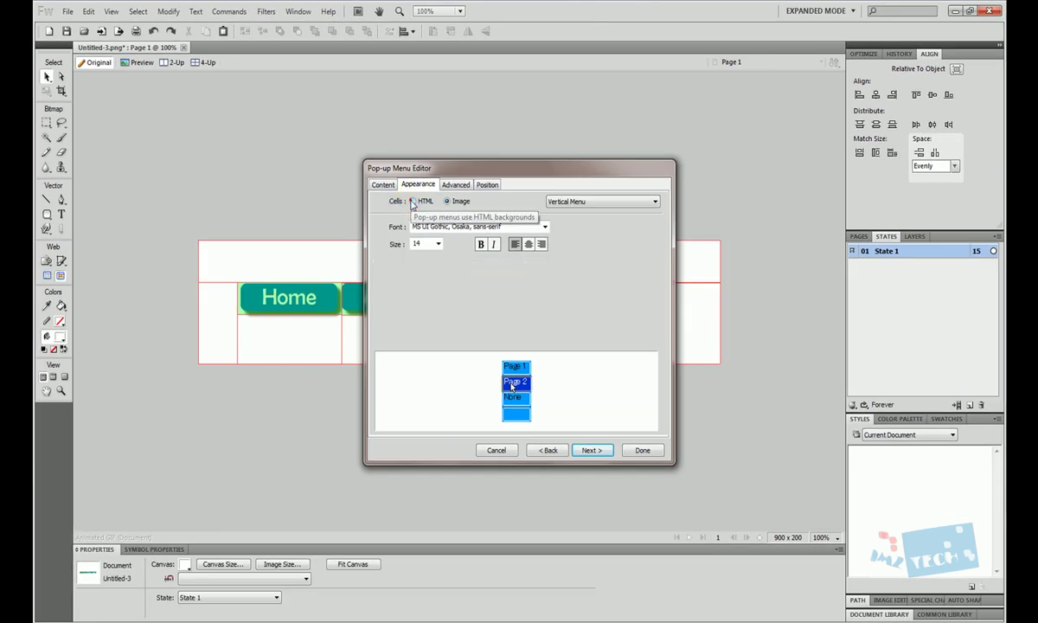
click(448, 201)
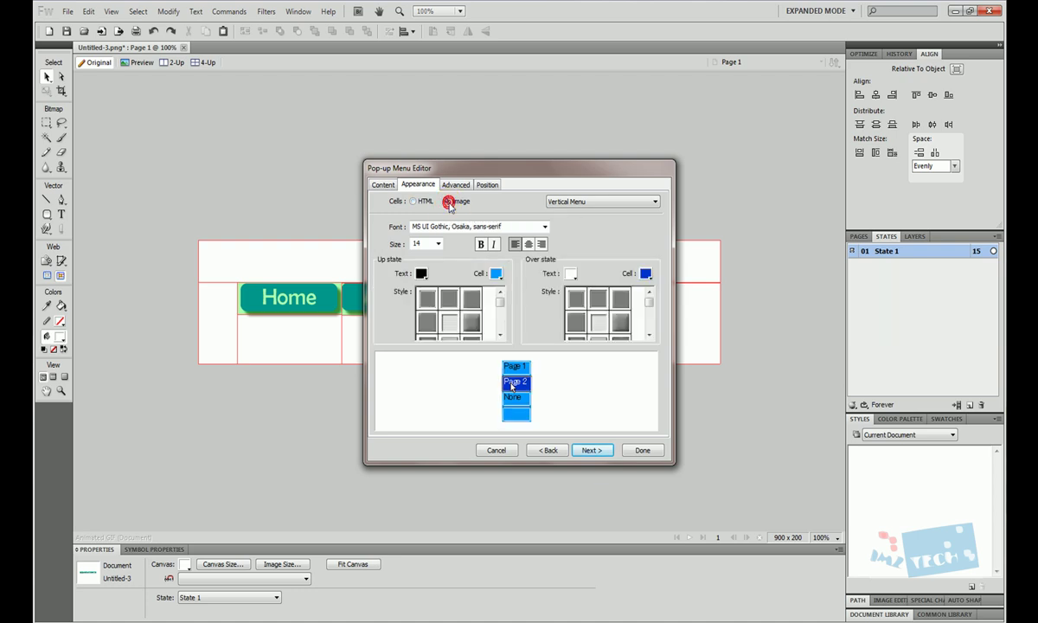
click(415, 202)
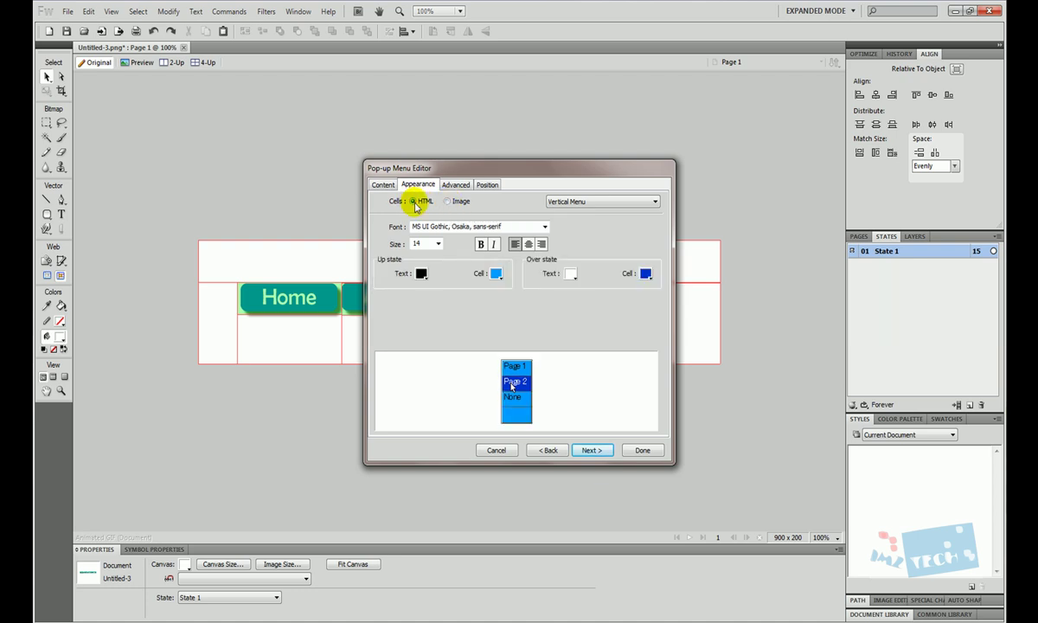
click(447, 202)
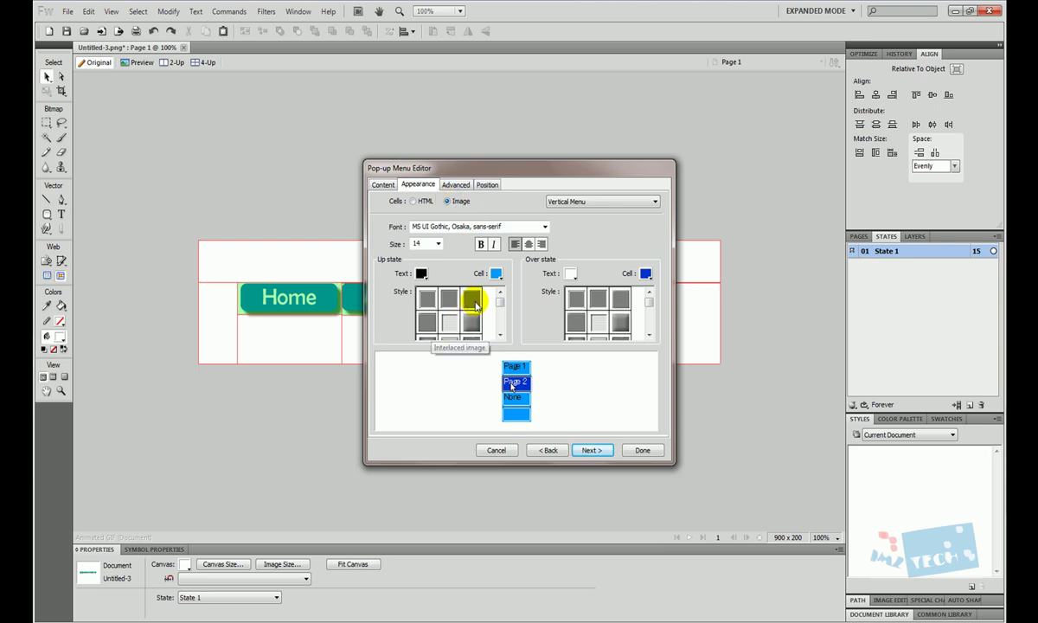
Try several cell styles and settle on the striped style for the menu items.
click(498, 329)
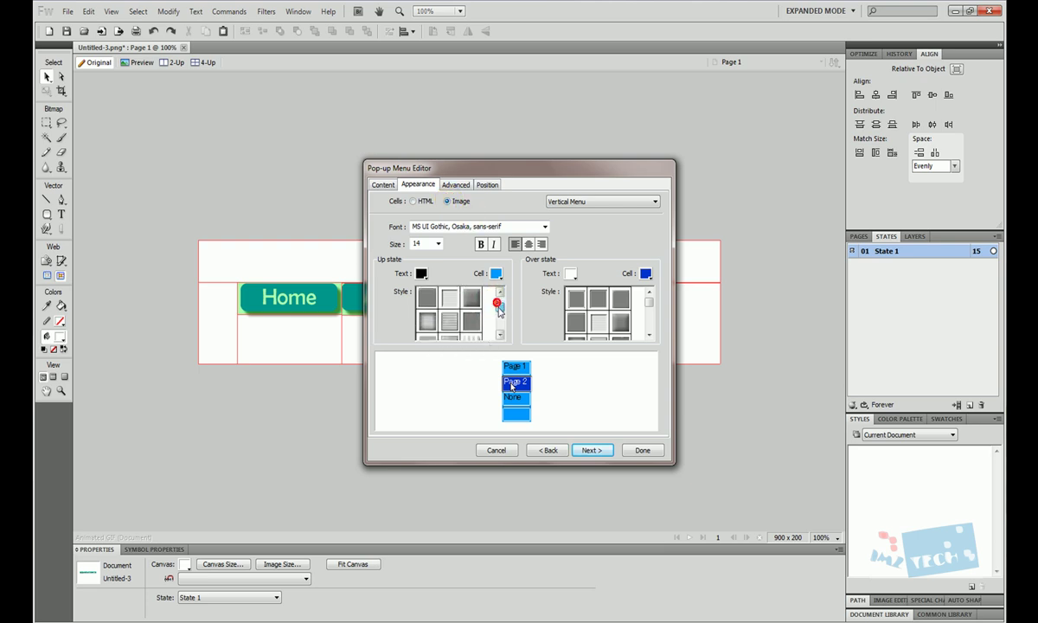
click(423, 299)
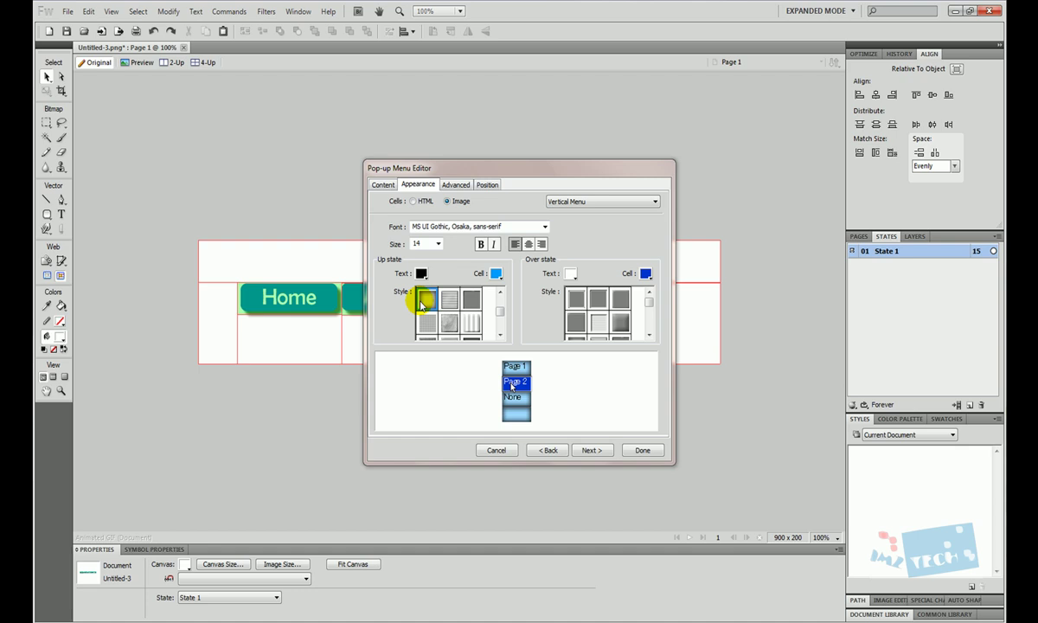
click(448, 322)
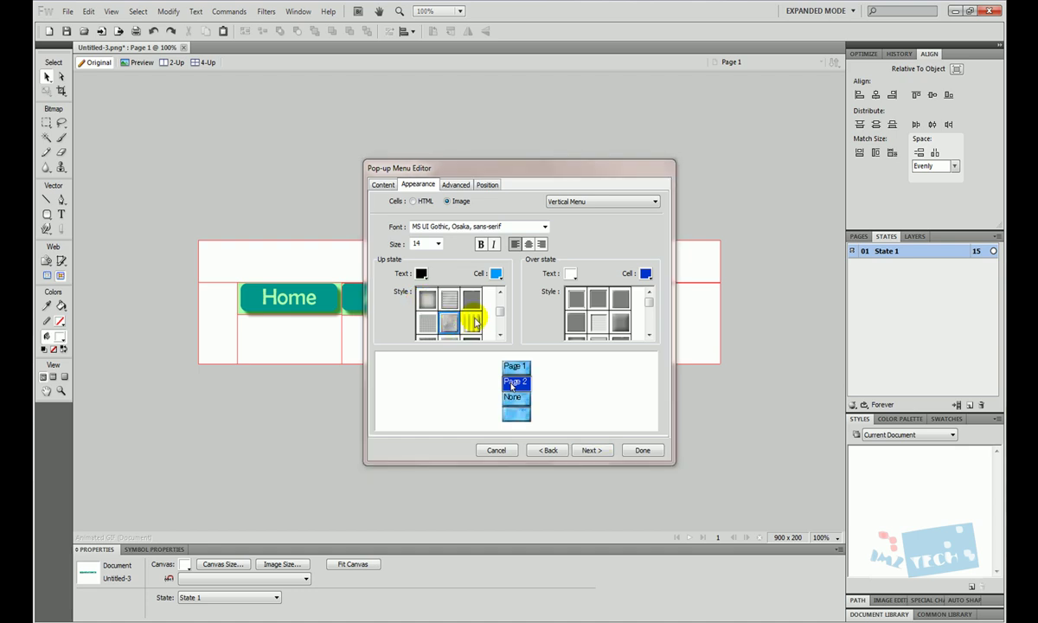
click(472, 322)
click(499, 326)
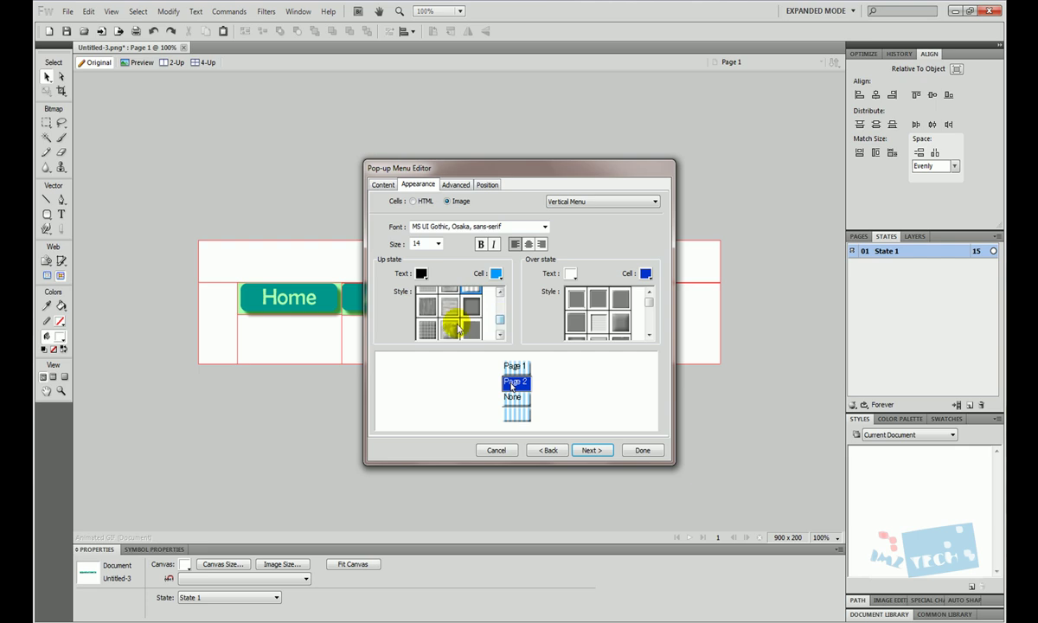
click(426, 329)
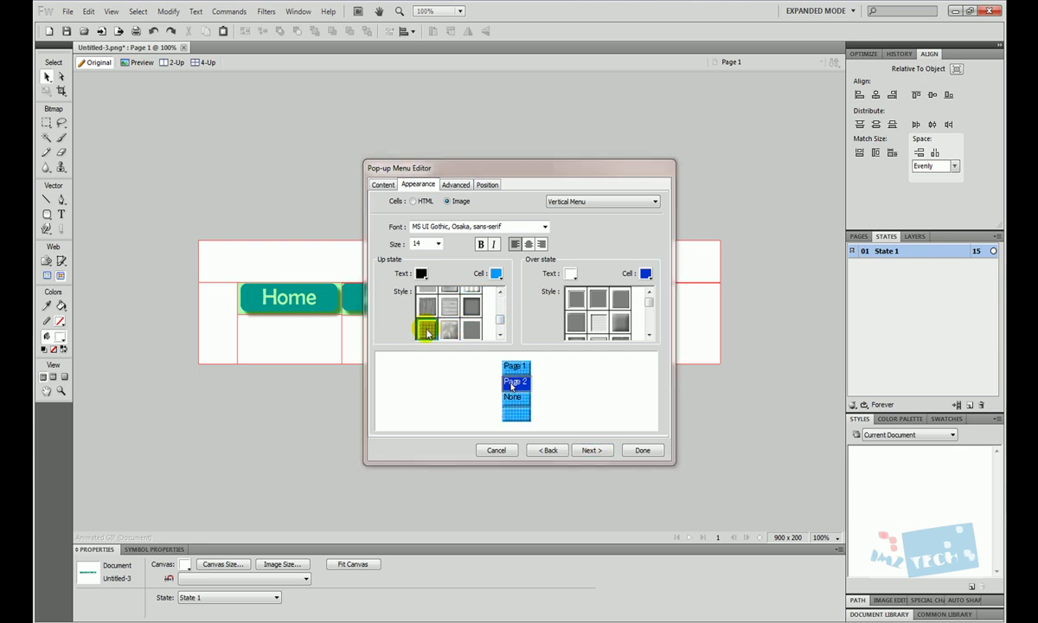
click(426, 302)
drag(500, 322, 502, 304)
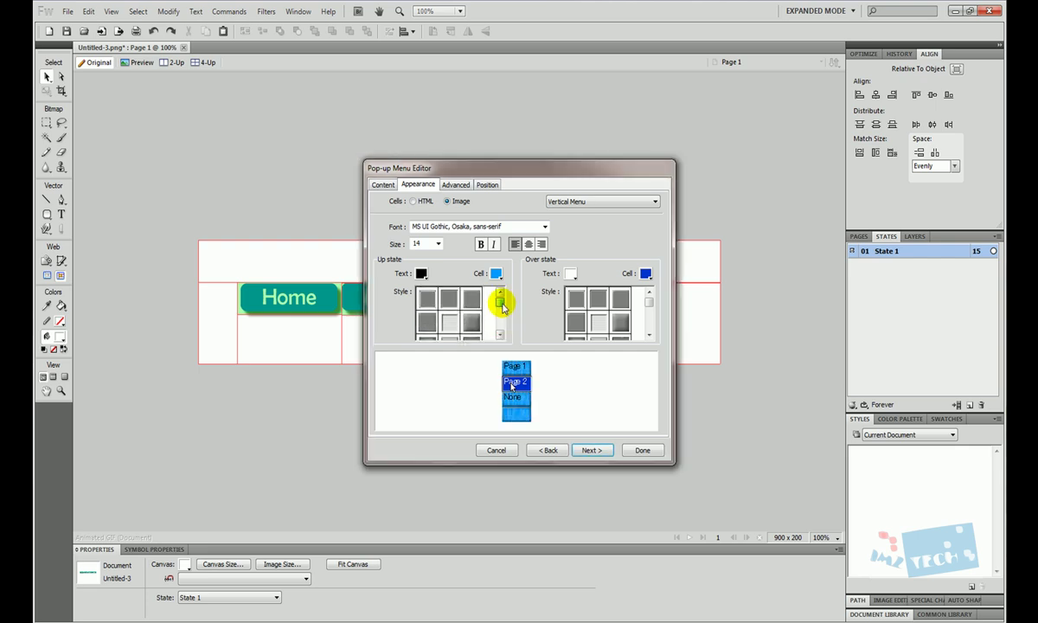
click(472, 320)
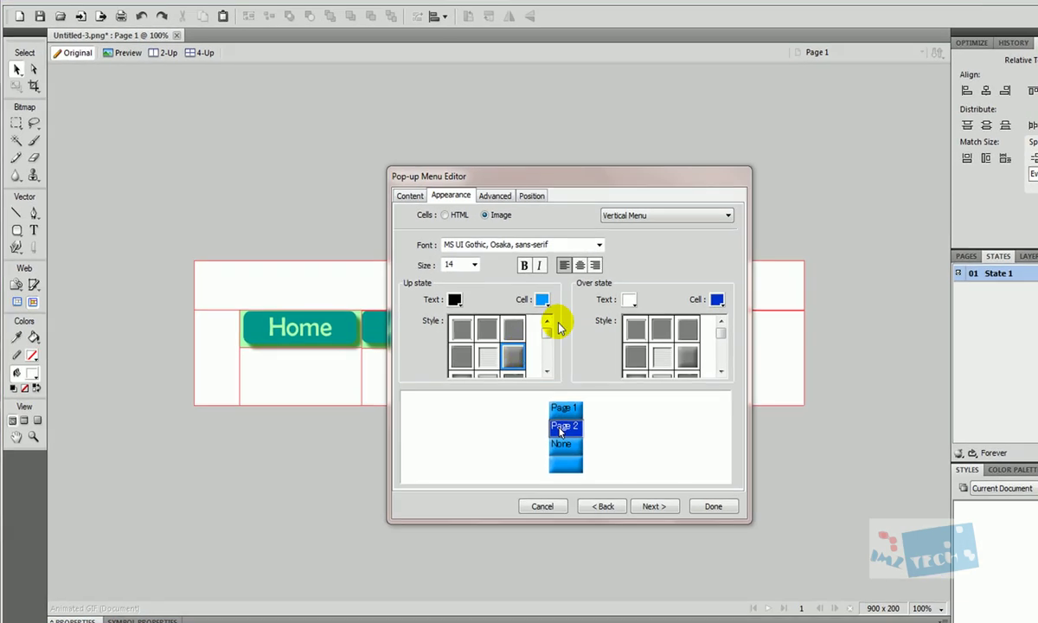
Make the up-state cell colour cyan (#0099CC).
click(541, 299)
click(552, 250)
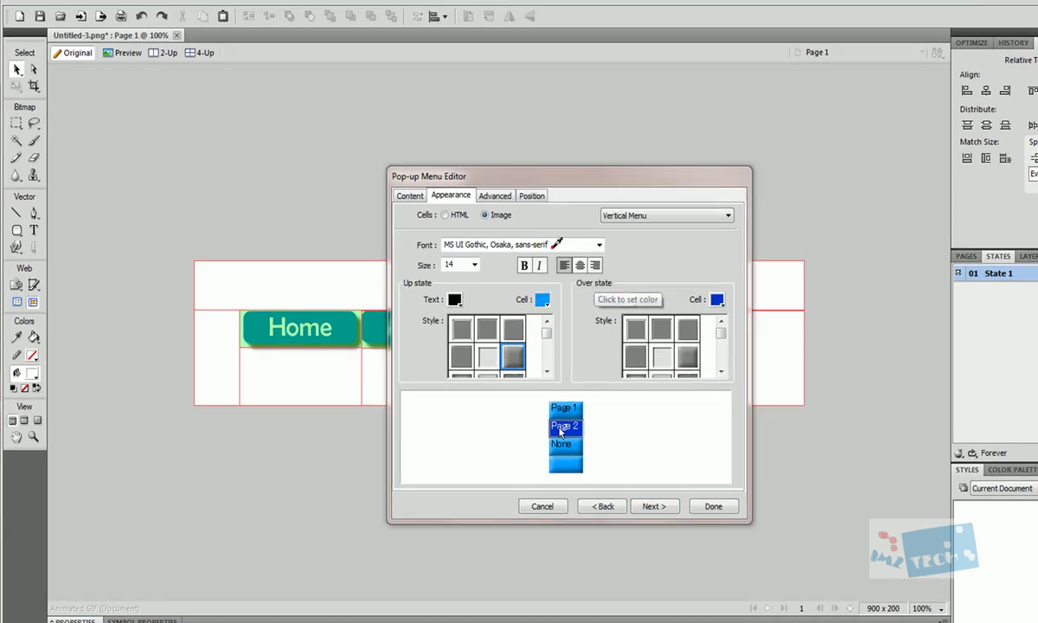
click(542, 300)
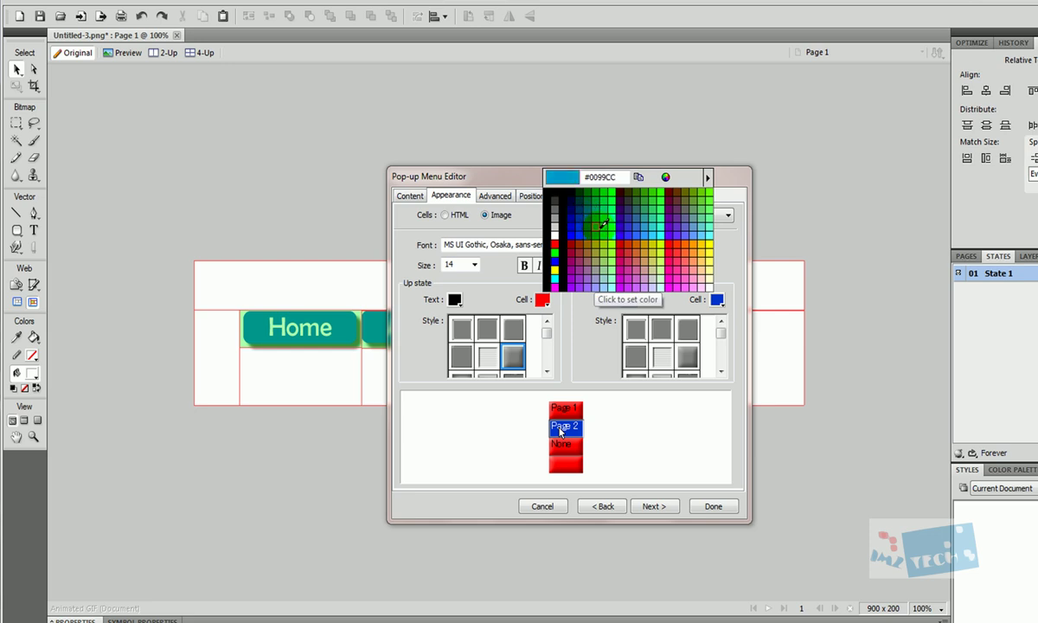
click(604, 224)
Set the menu font to Verdana, Arial, Helvetica, sans-serif at size 18.
click(599, 244)
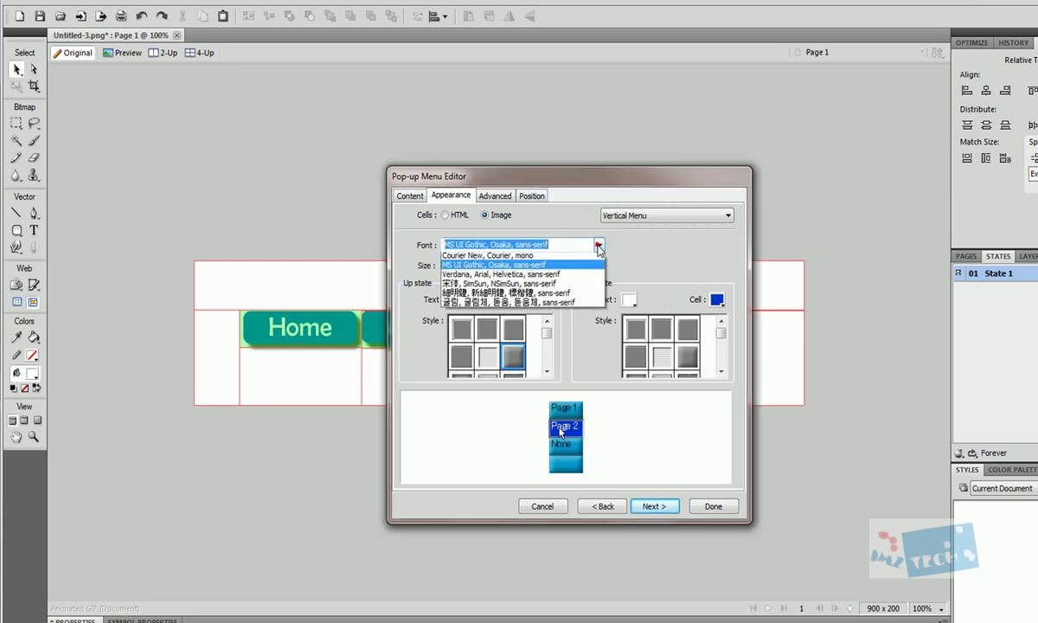
click(520, 277)
click(474, 264)
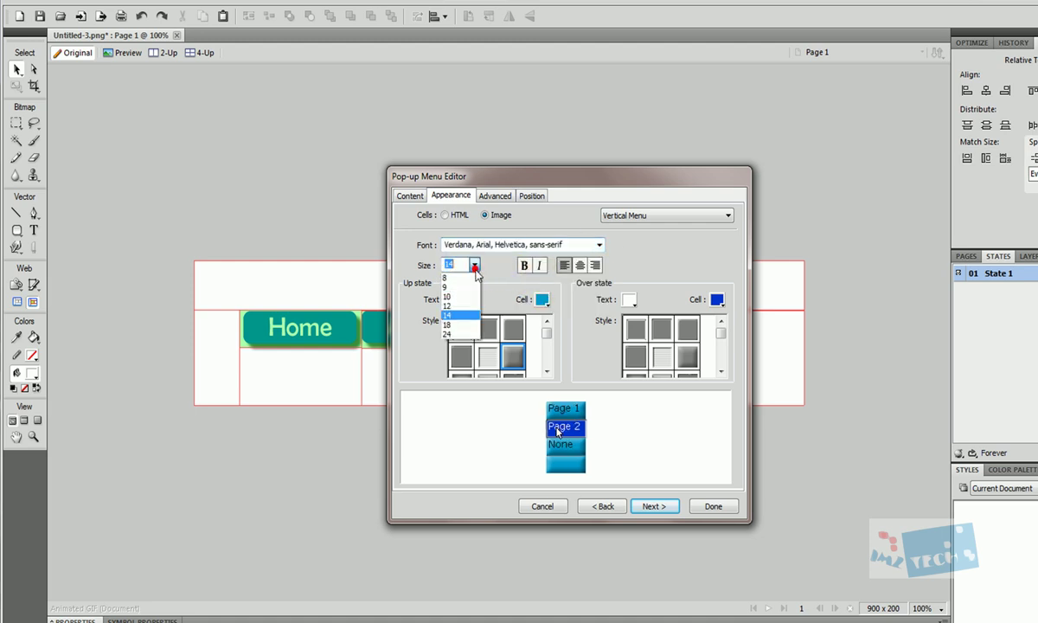
click(452, 335)
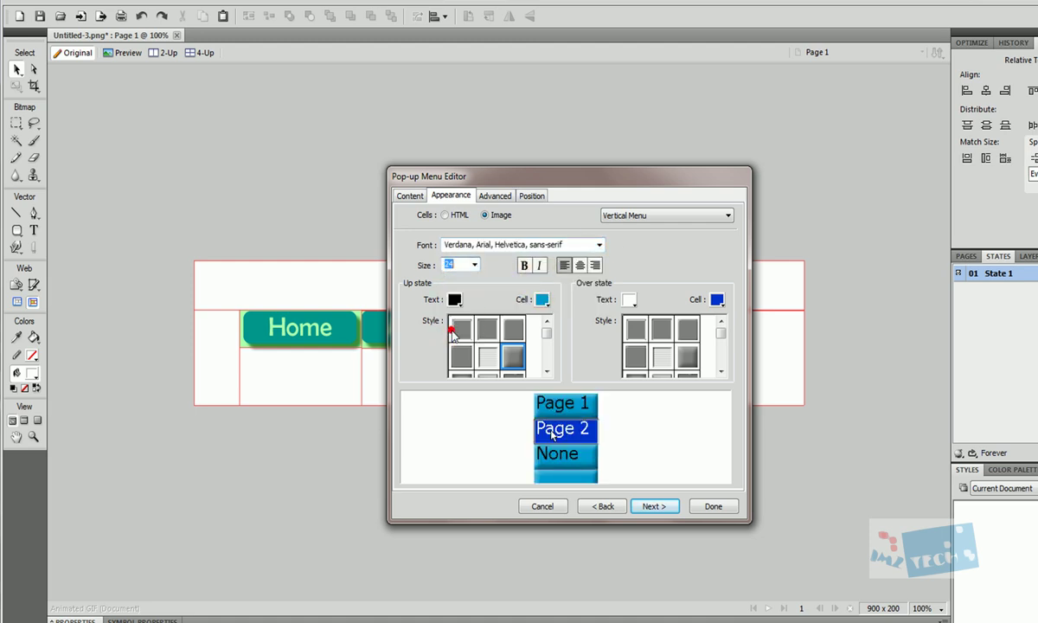
click(476, 265)
click(462, 325)
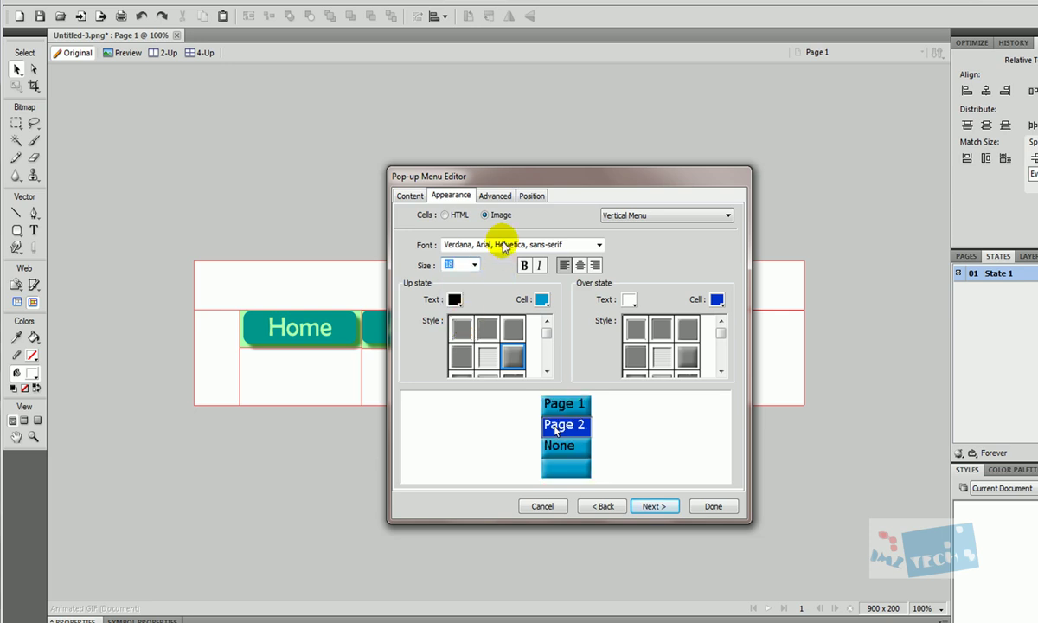
Step past the Advanced cell settings to the Position tab, with menu position X 0, Y 0.
click(643, 506)
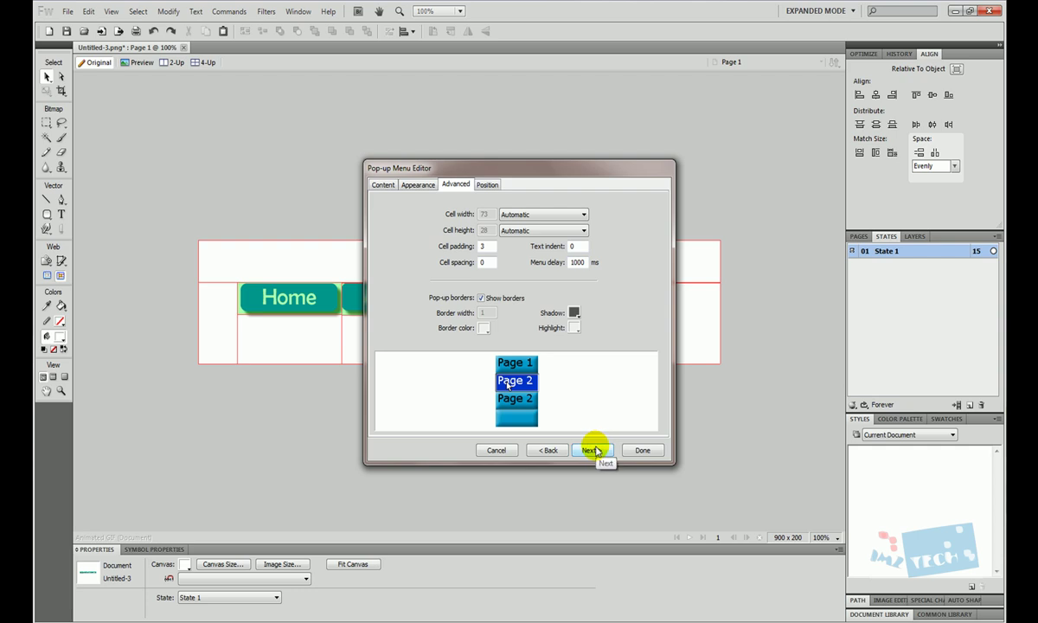
click(595, 451)
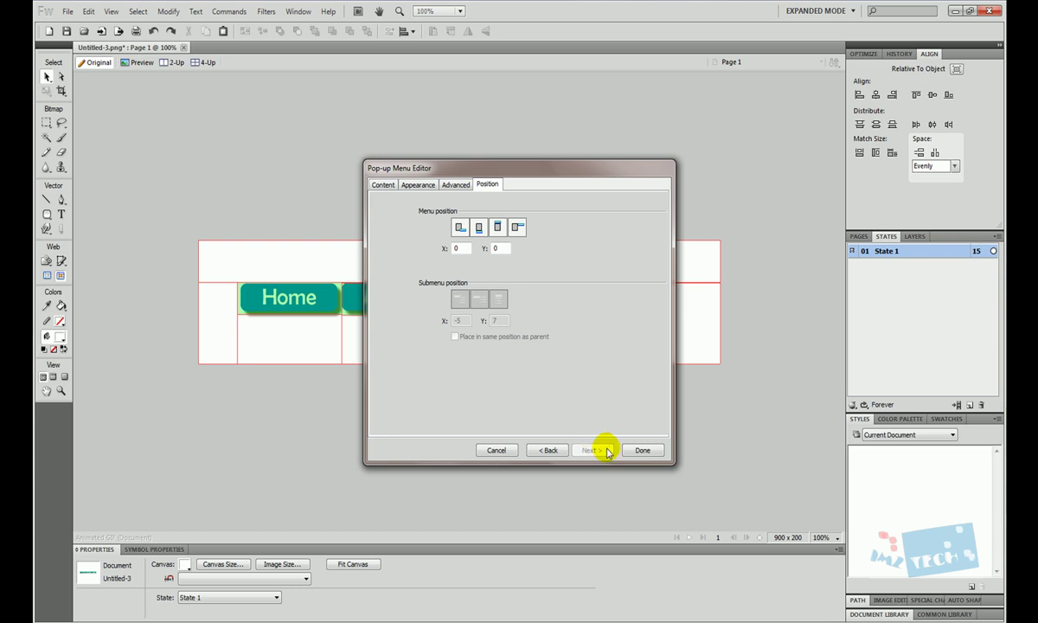
Close the previous editor and start a new pop-up menu on the first Home slice.
click(644, 451)
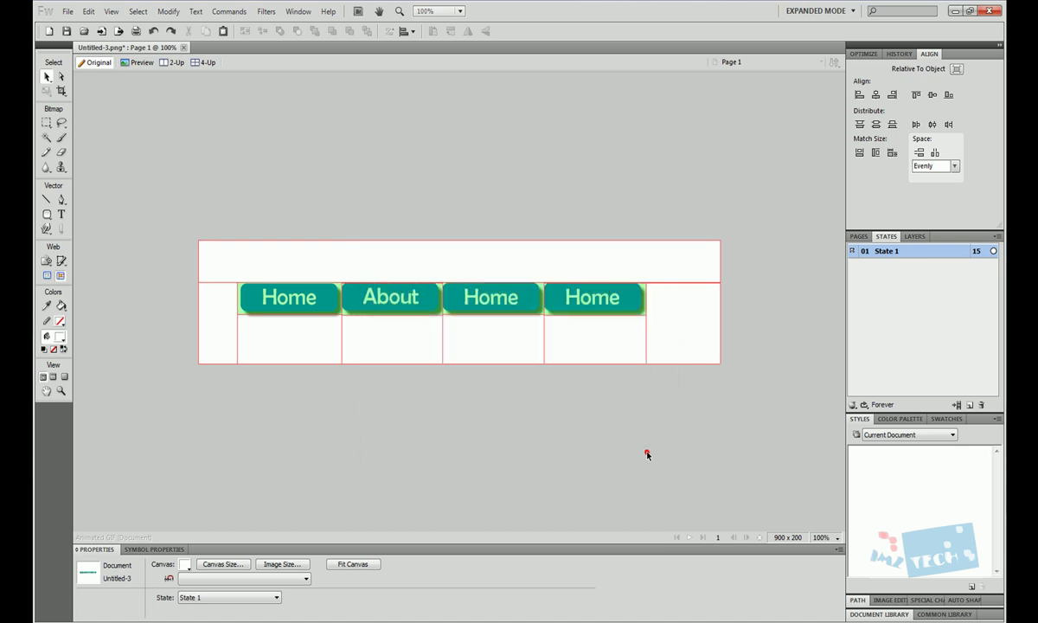
click(277, 307)
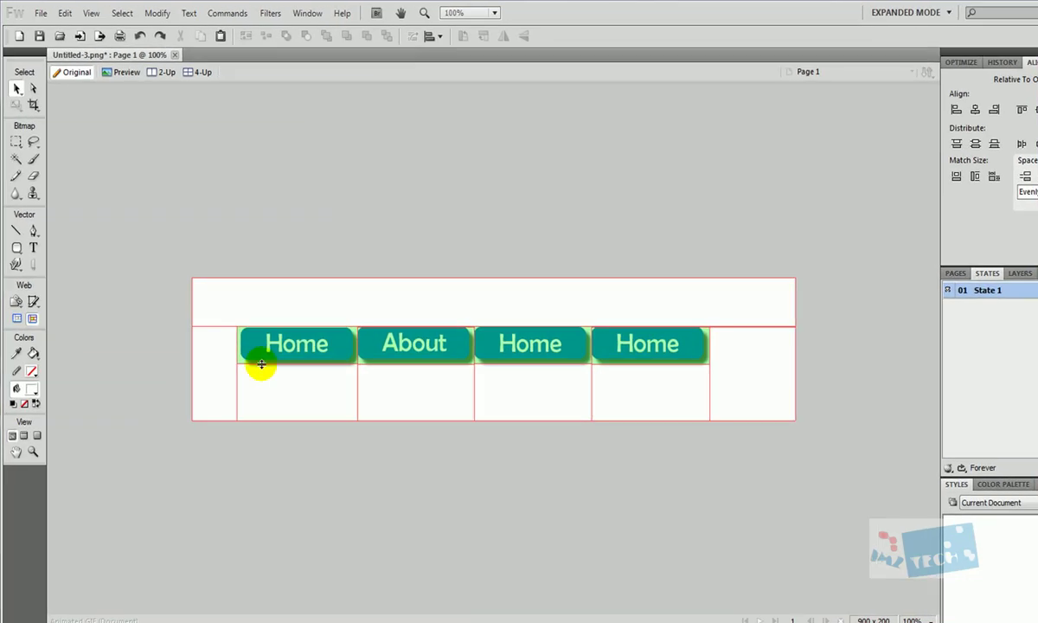
click(263, 351)
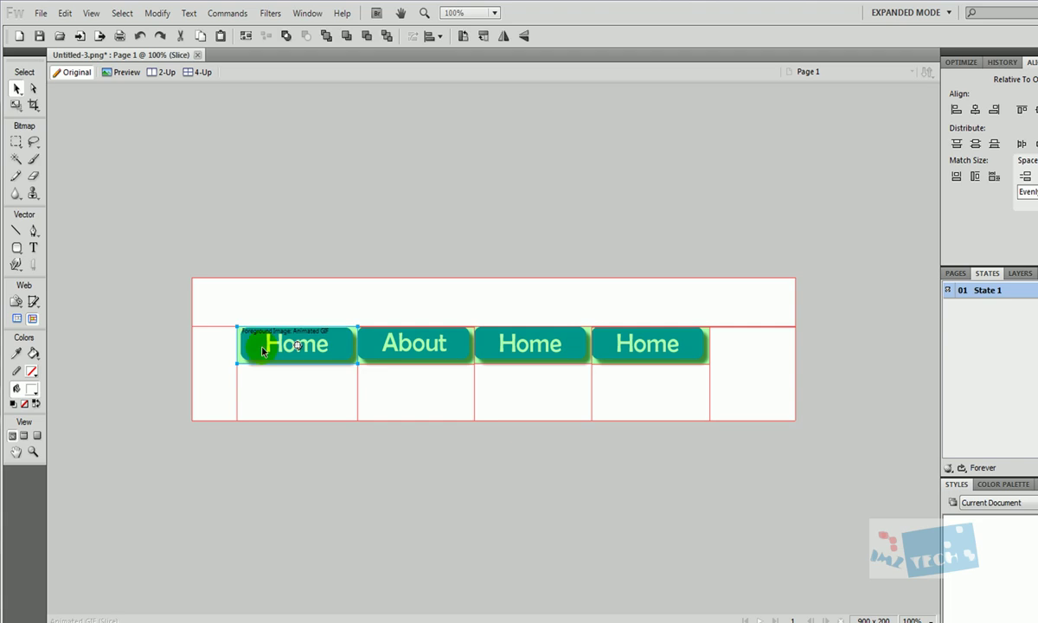
right_click(262, 350)
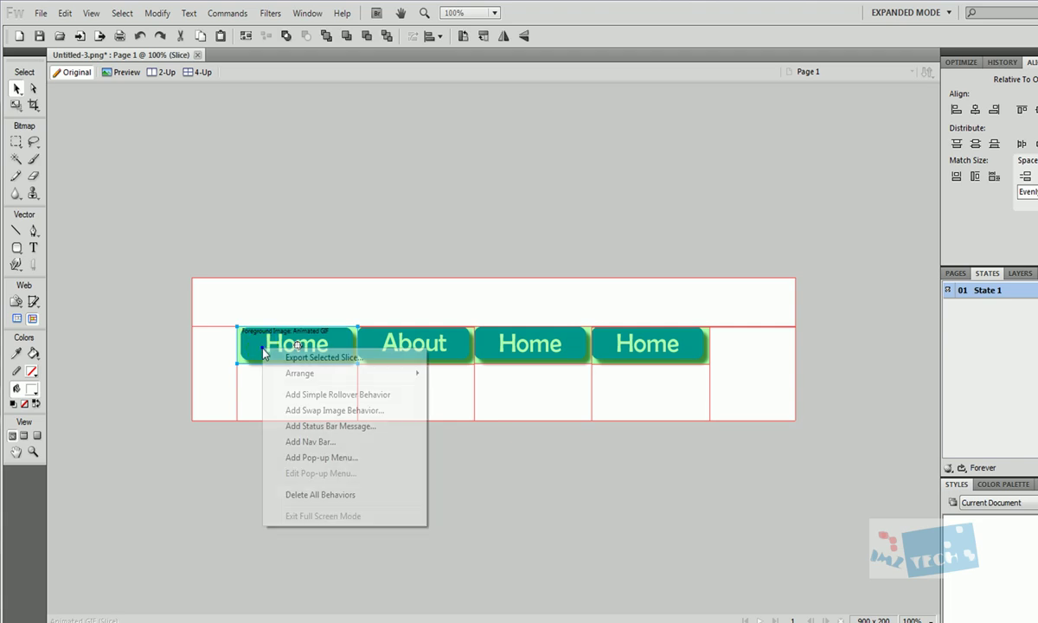
click(338, 459)
Enter the menu entries Page1 and Page 2, then step through and finish the editor.
click(409, 277)
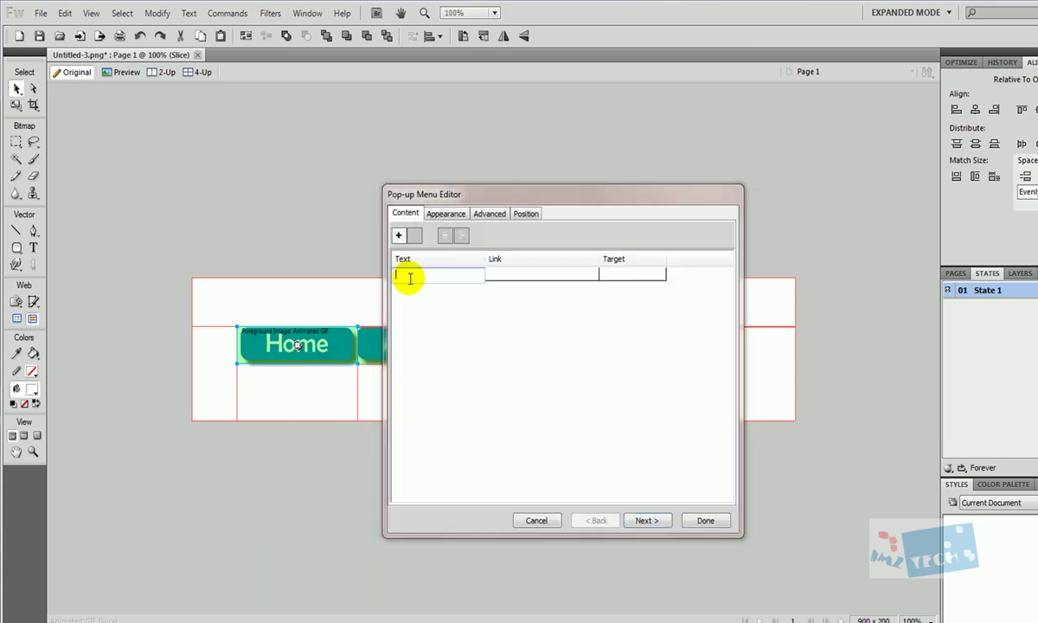
text(Pag)
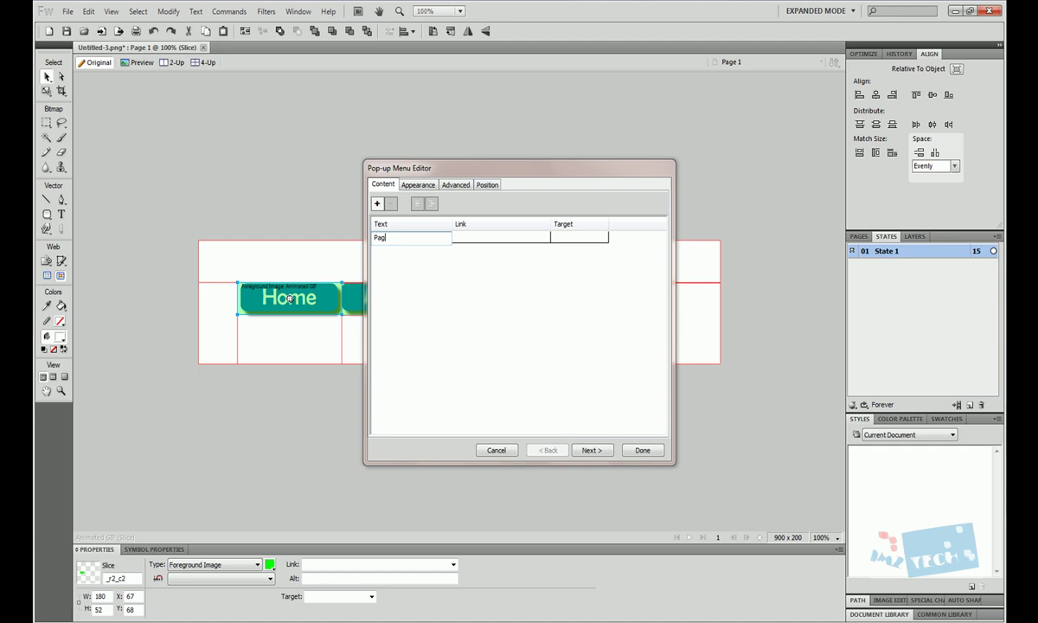
text(e)
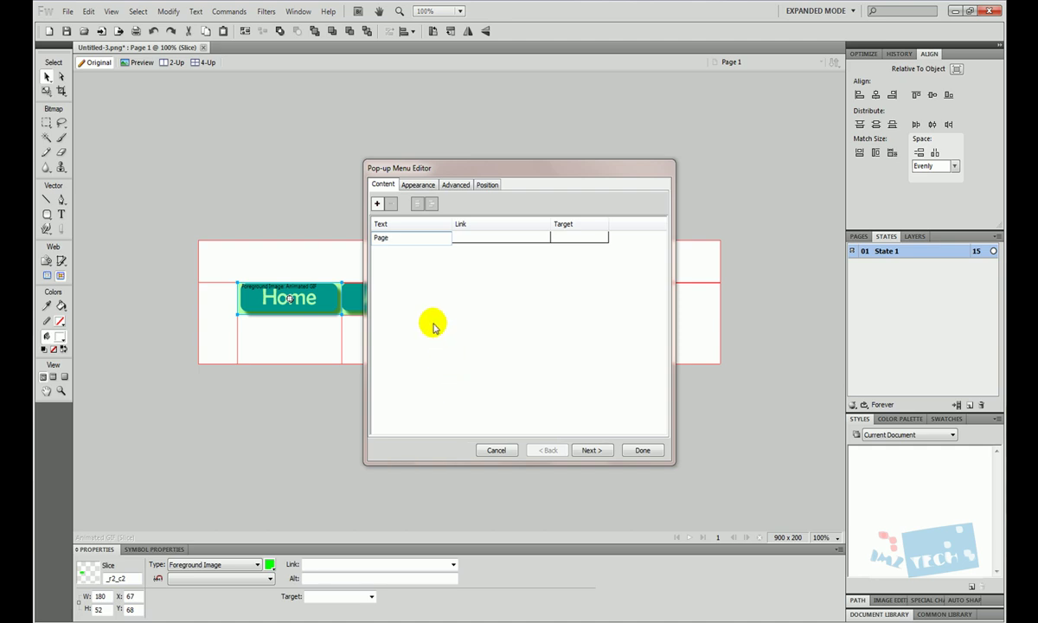
text(1)
click(411, 251)
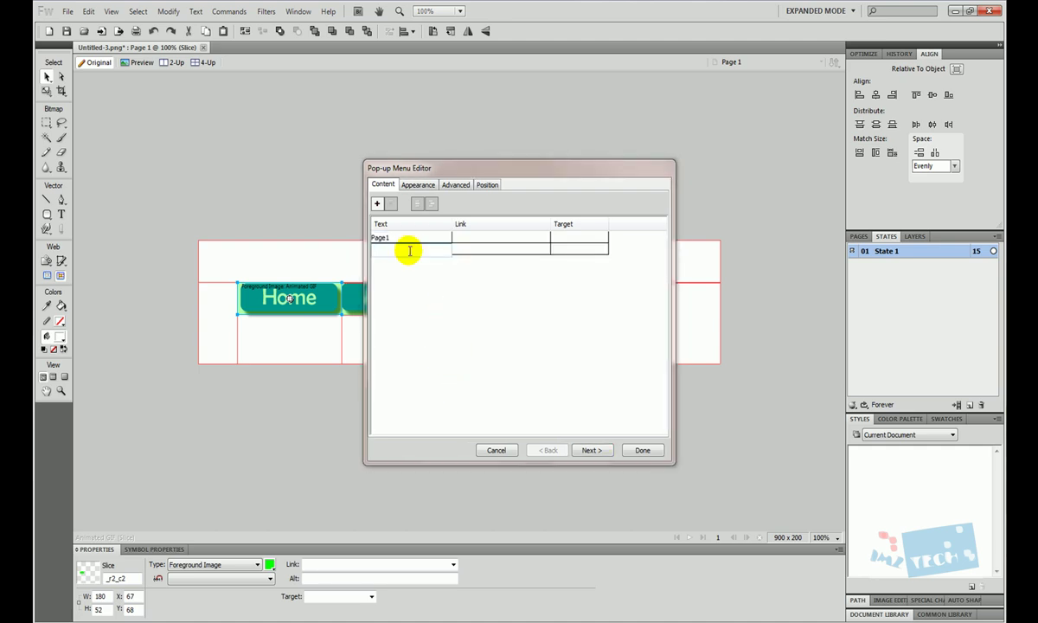
text(Page 2)
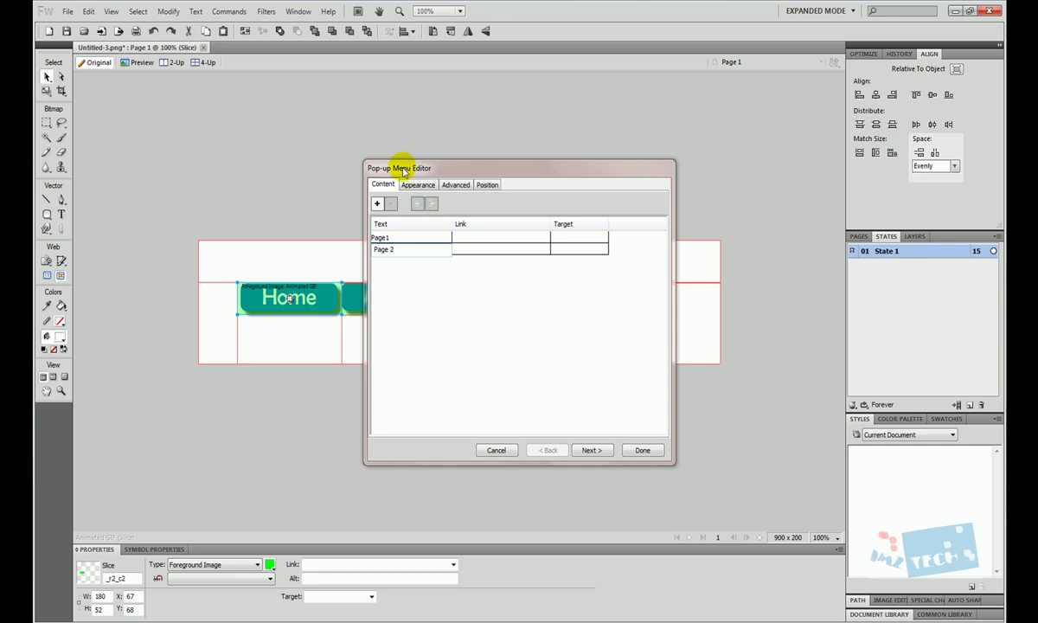
click(601, 453)
click(597, 450)
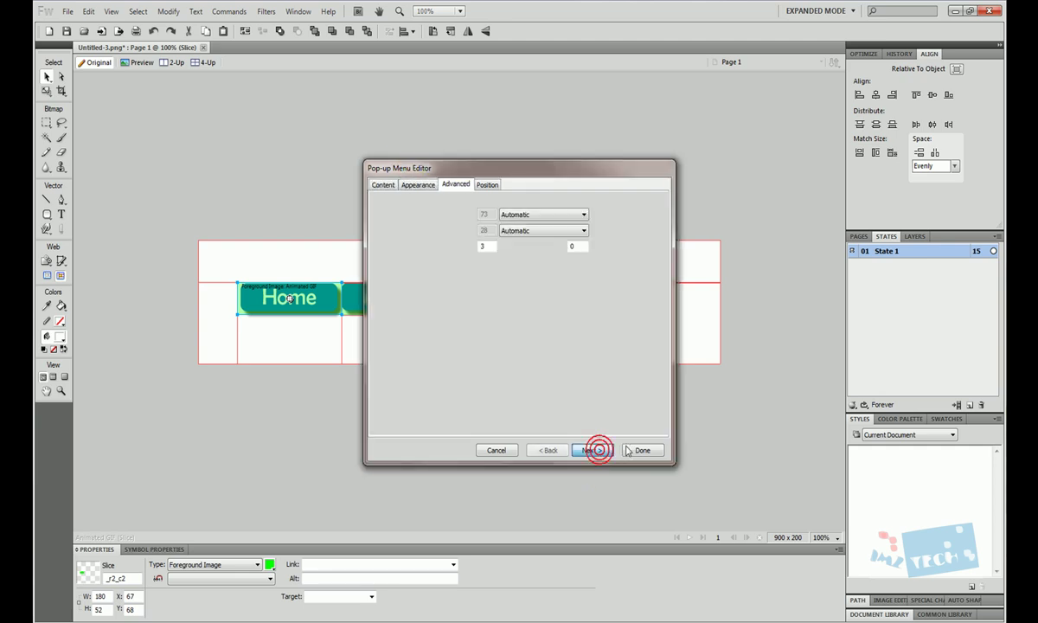
click(639, 451)
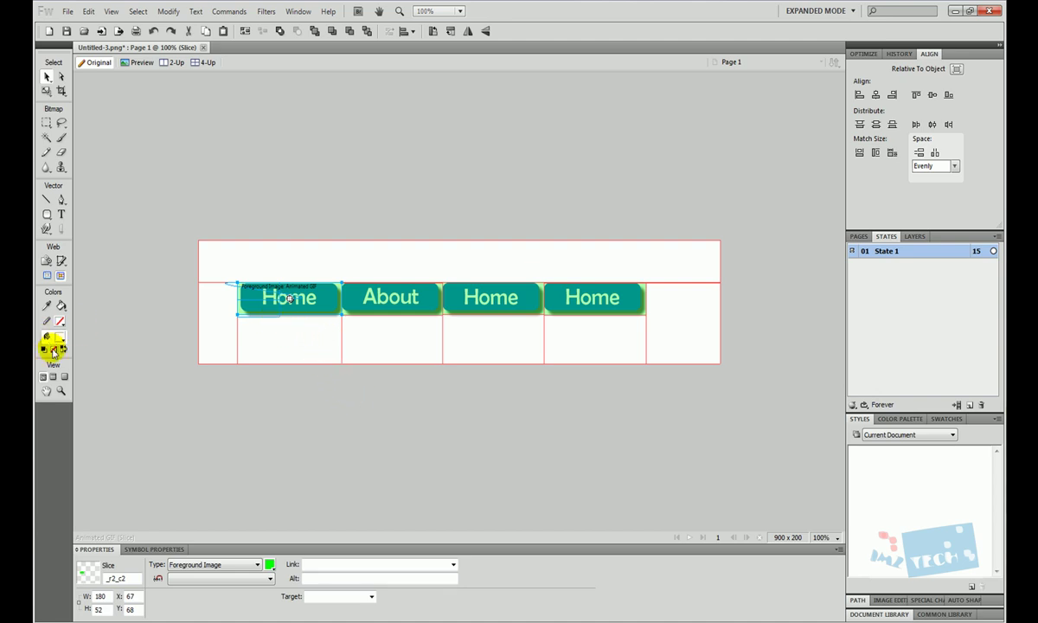
Zoom in on the Home and About buttons and drag the pop-up menu just below Home.
click(60, 391)
drag(167, 235, 372, 410)
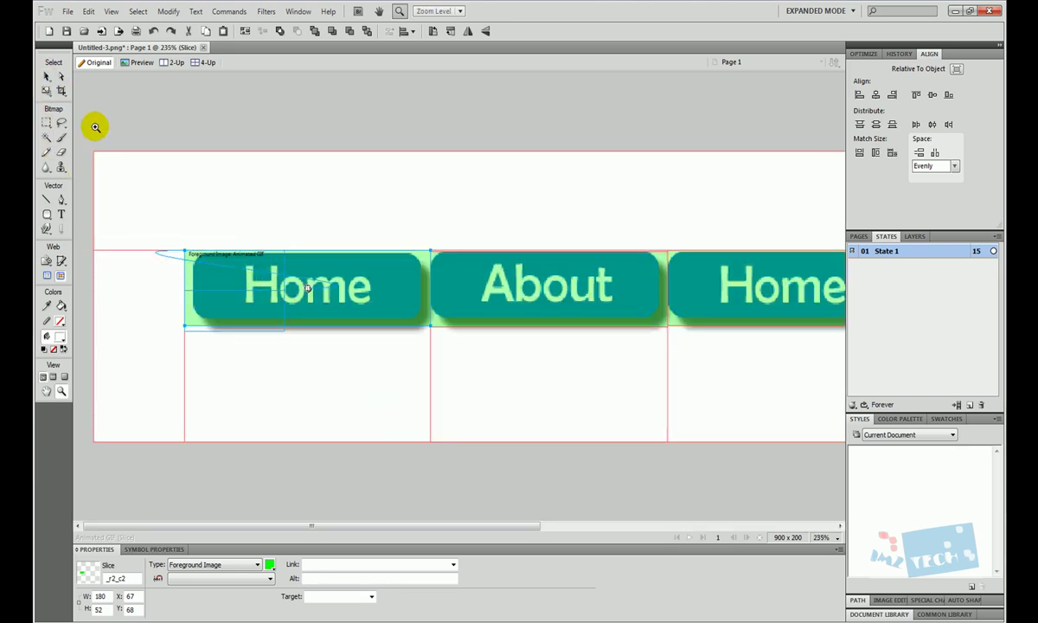
click(47, 77)
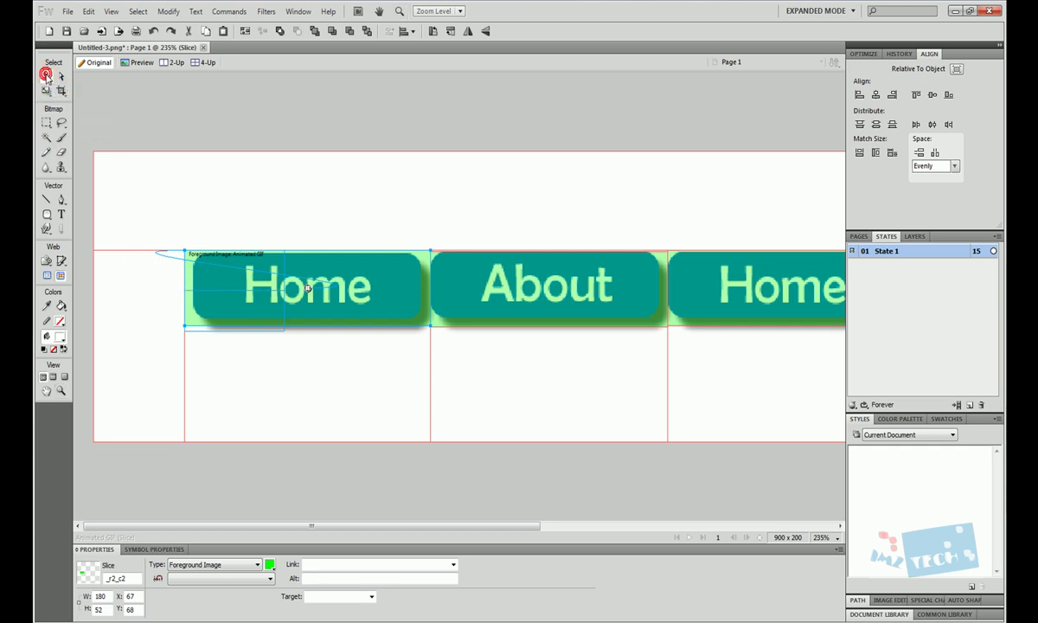
drag(274, 306, 338, 371)
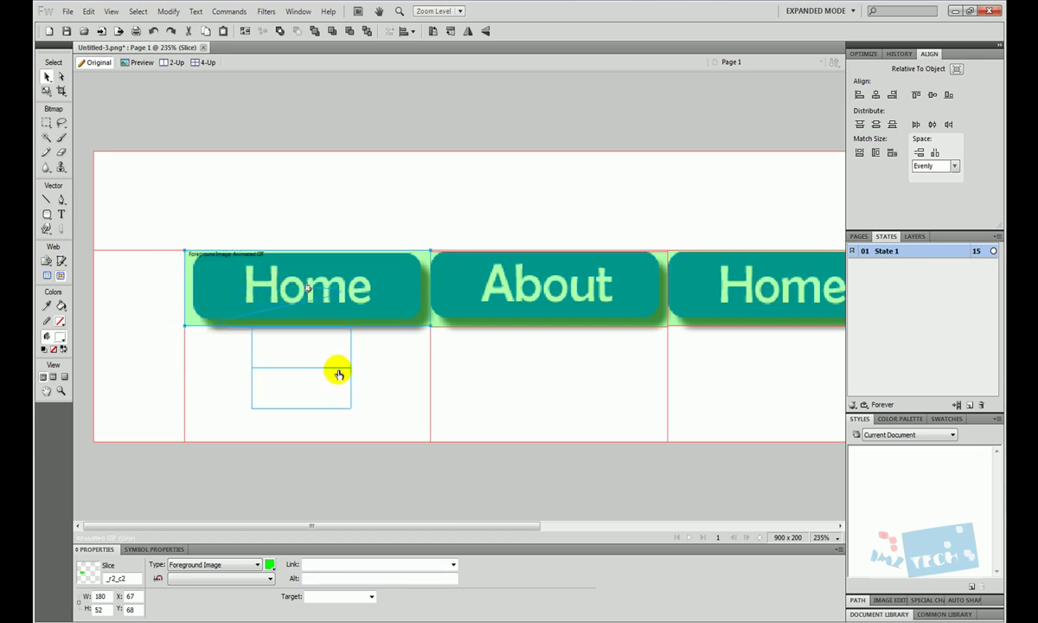
click(148, 378)
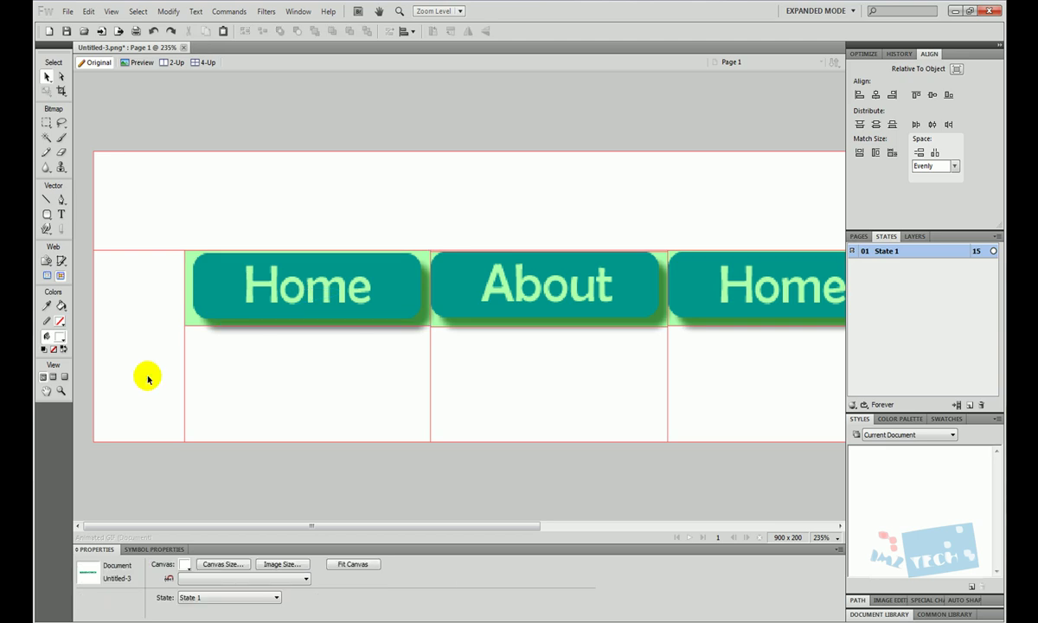
Preview the page in Firefox with F12 and check the Home button's drop-down menu.
key(F12)
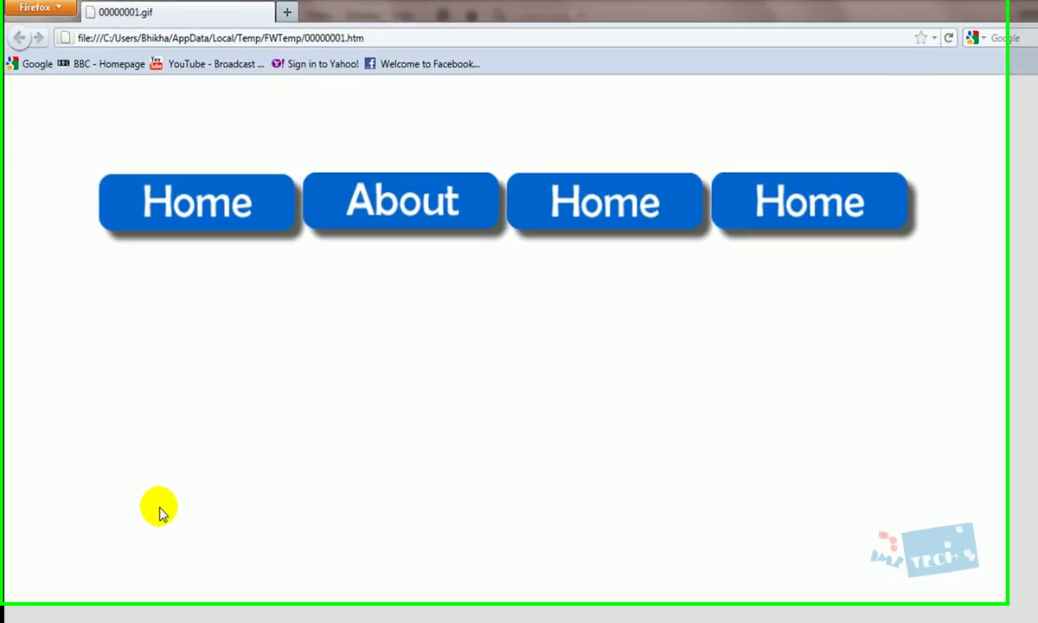
mouse_move(219, 236)
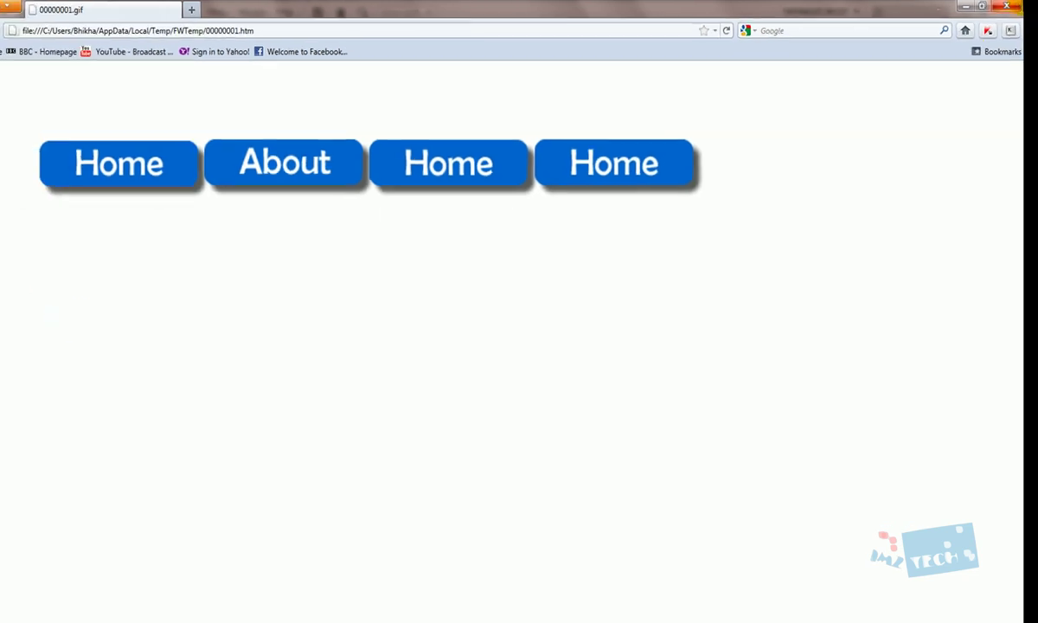
Close the browser preview and zoom the Fireworks canvas back to 100%.
click(1007, 6)
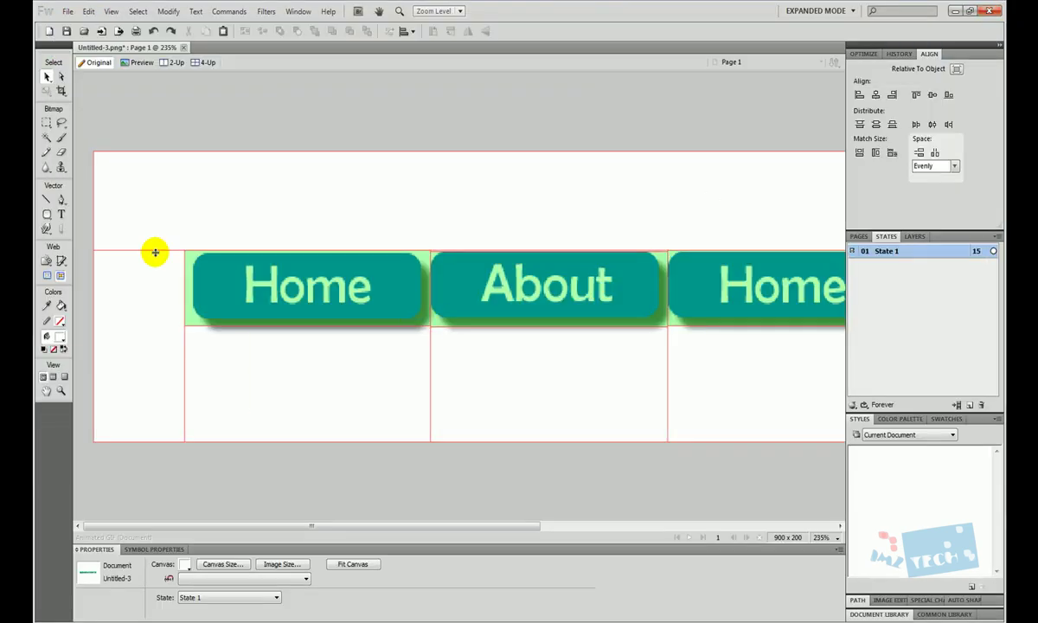
click(61, 391)
right_click(140, 354)
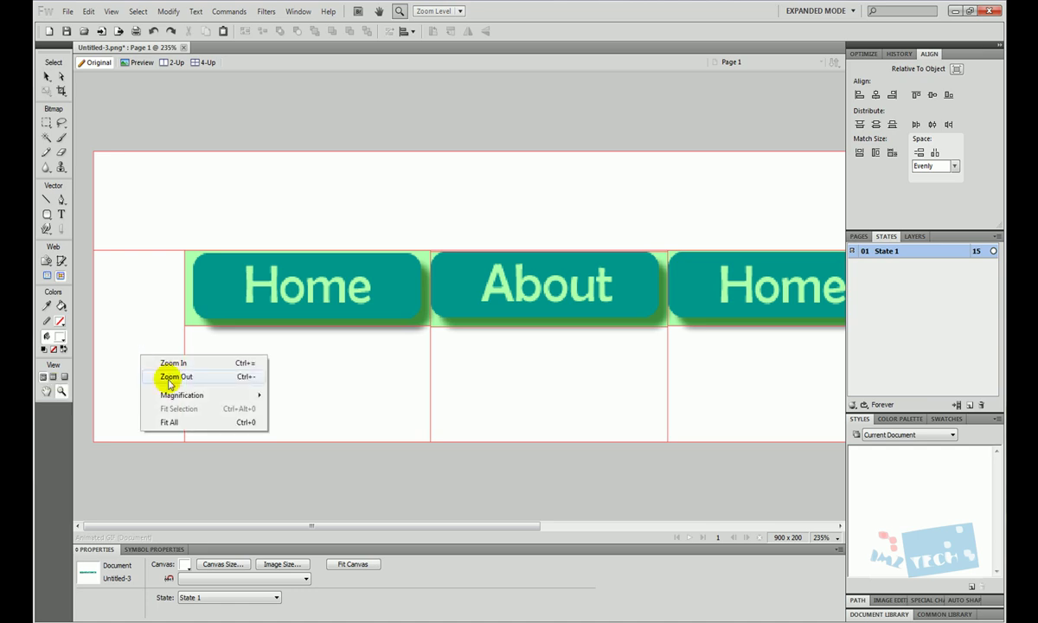
click(169, 377)
right_click(147, 357)
click(174, 378)
right_click(96, 354)
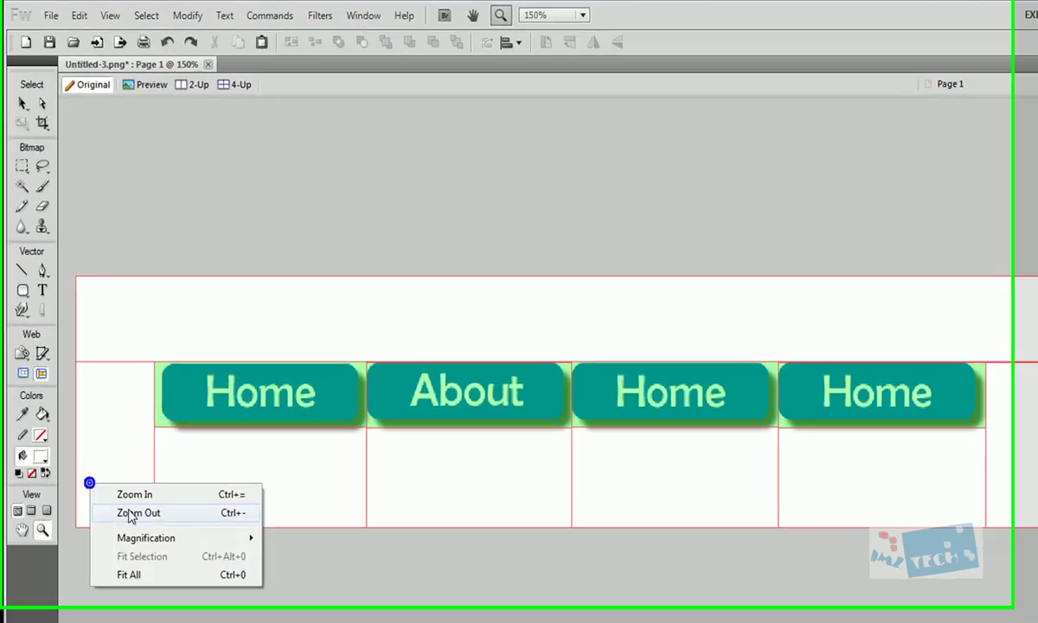
click(130, 514)
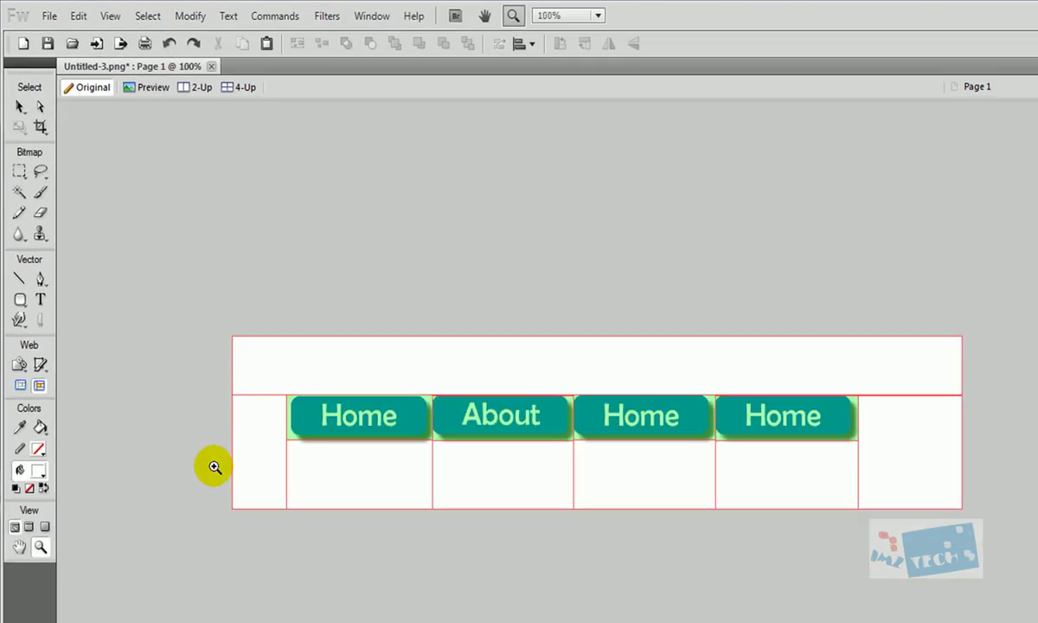
Set the About slice's link to about.html and deselect it.
click(27, 114)
click(530, 421)
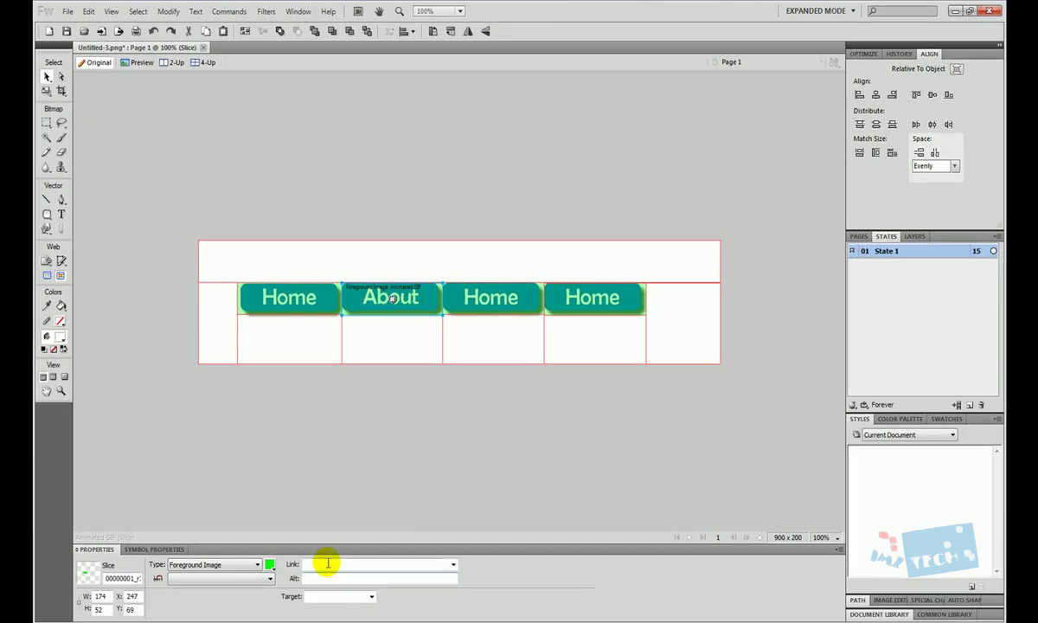
click(329, 564)
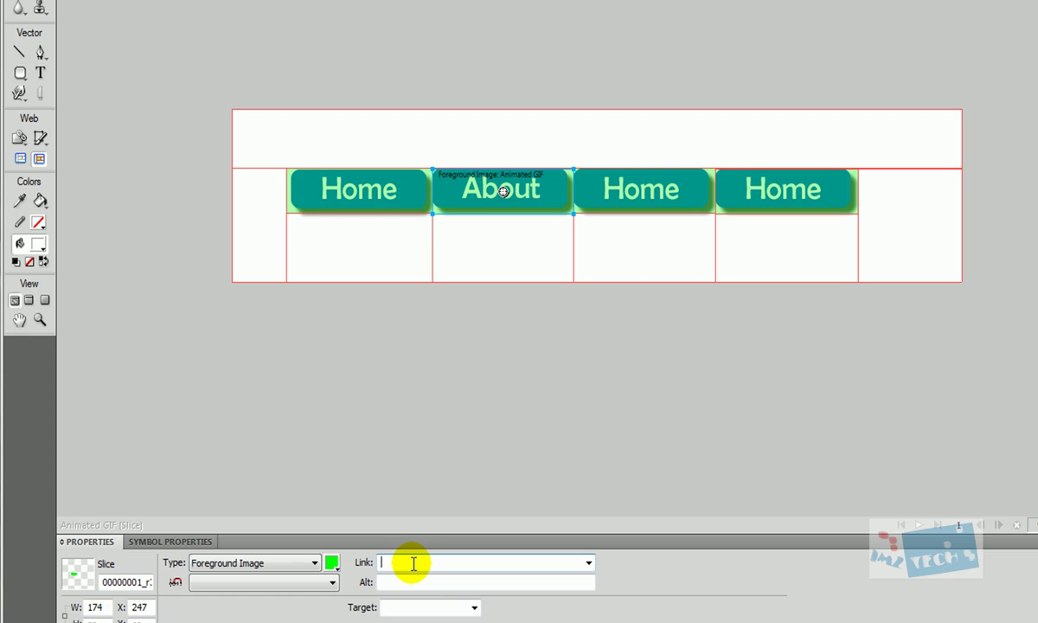
text(about.html)
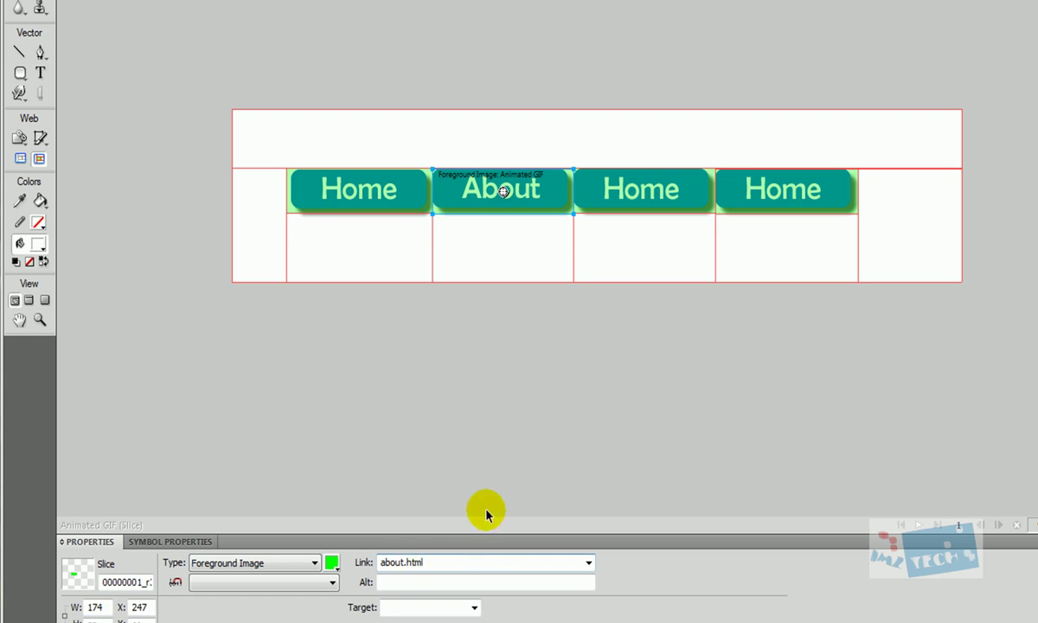
click(481, 505)
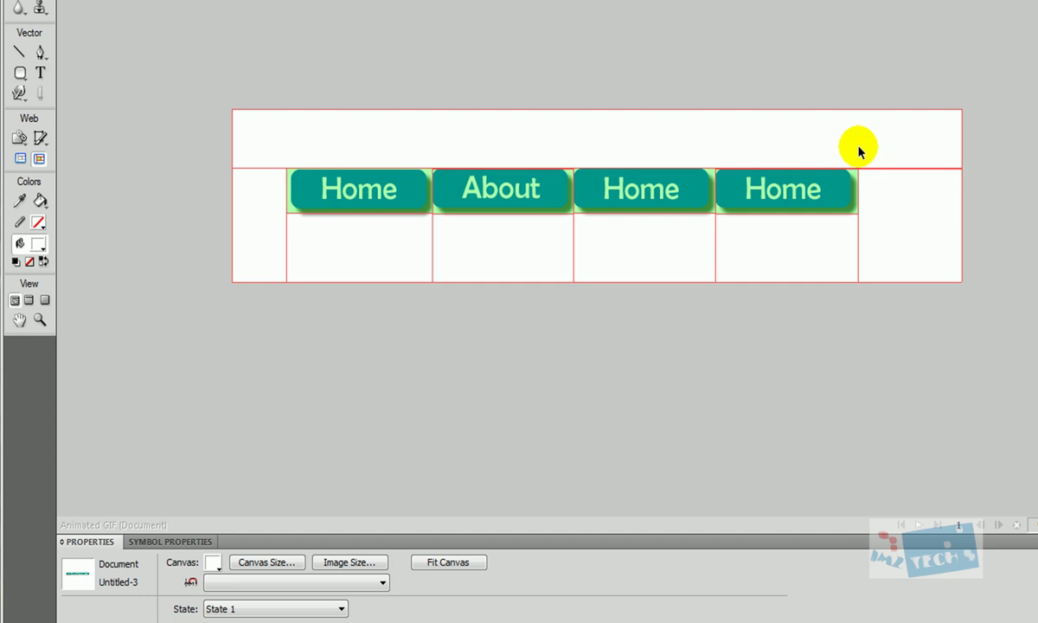
Delete the fourth button's slice and draw a rectangle hotspot over it linking to hotspot.html.
click(816, 199)
key(Delete)
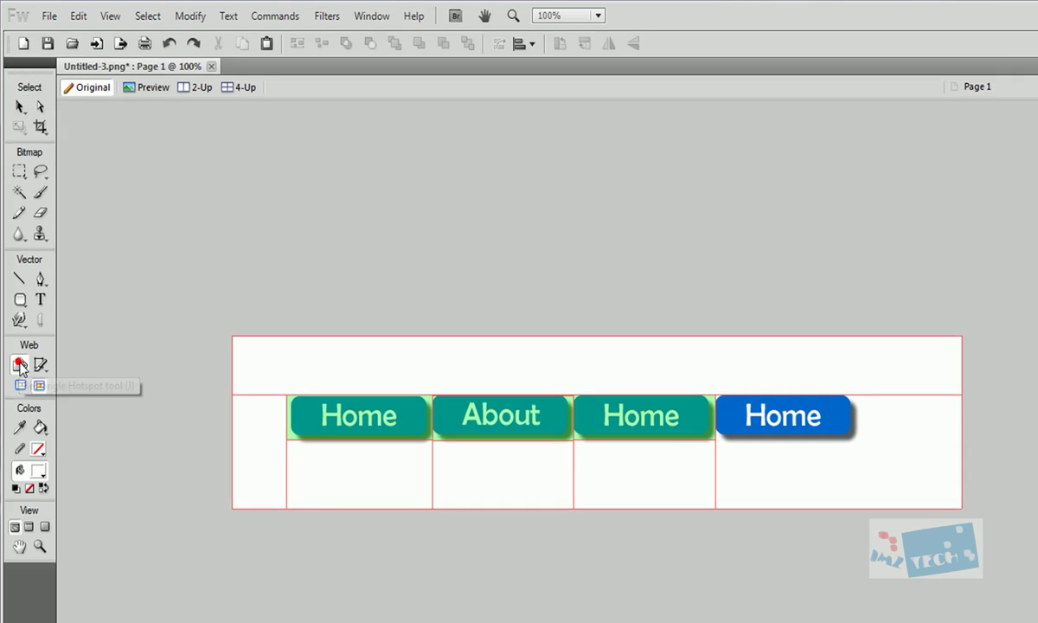
click(47, 260)
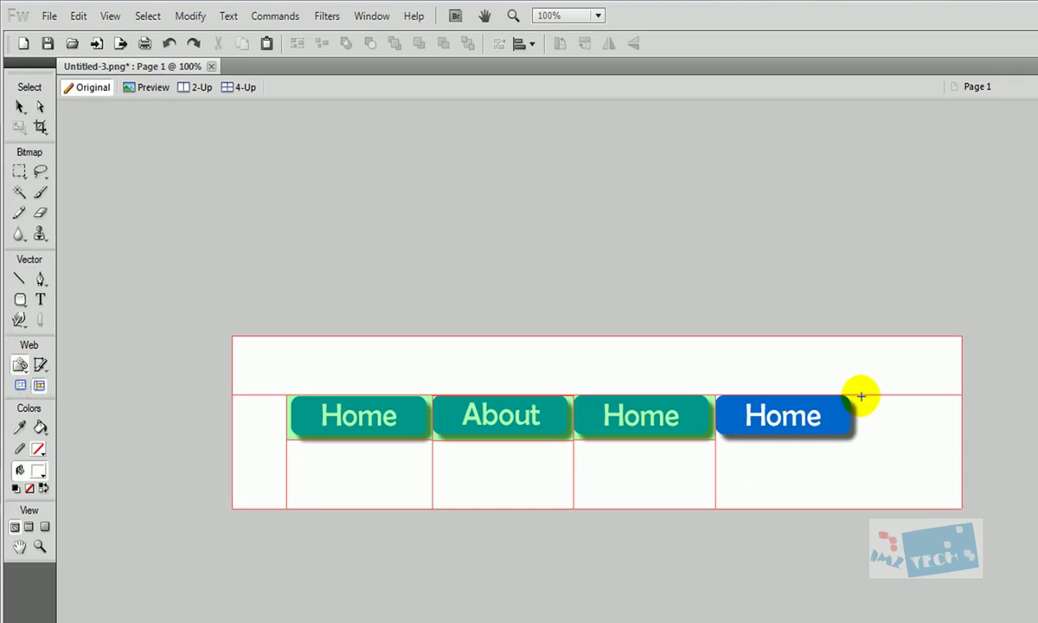
drag(861, 394, 716, 438)
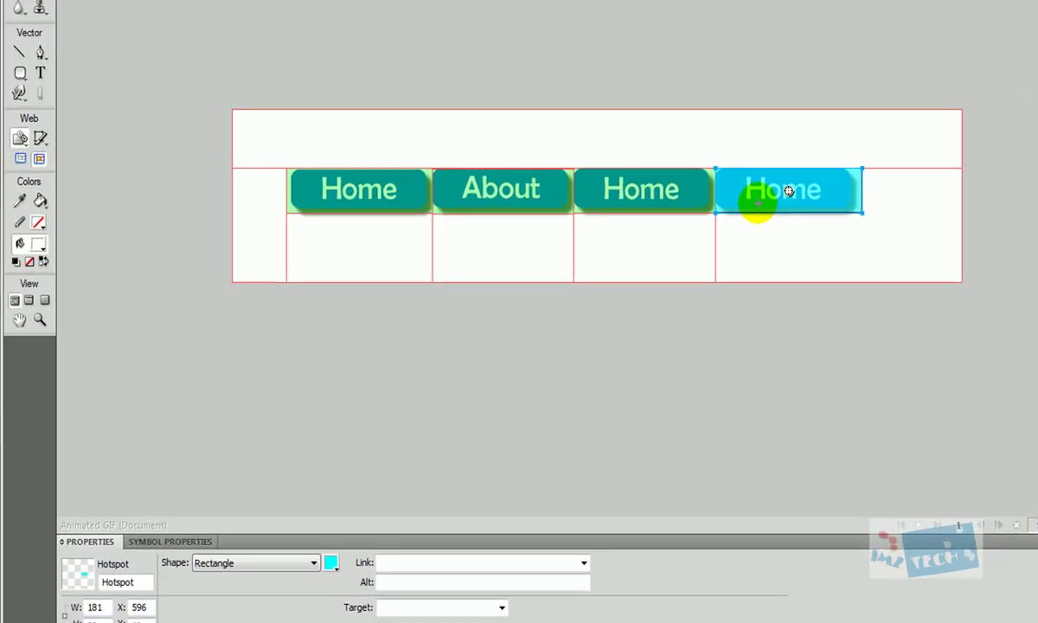
click(418, 563)
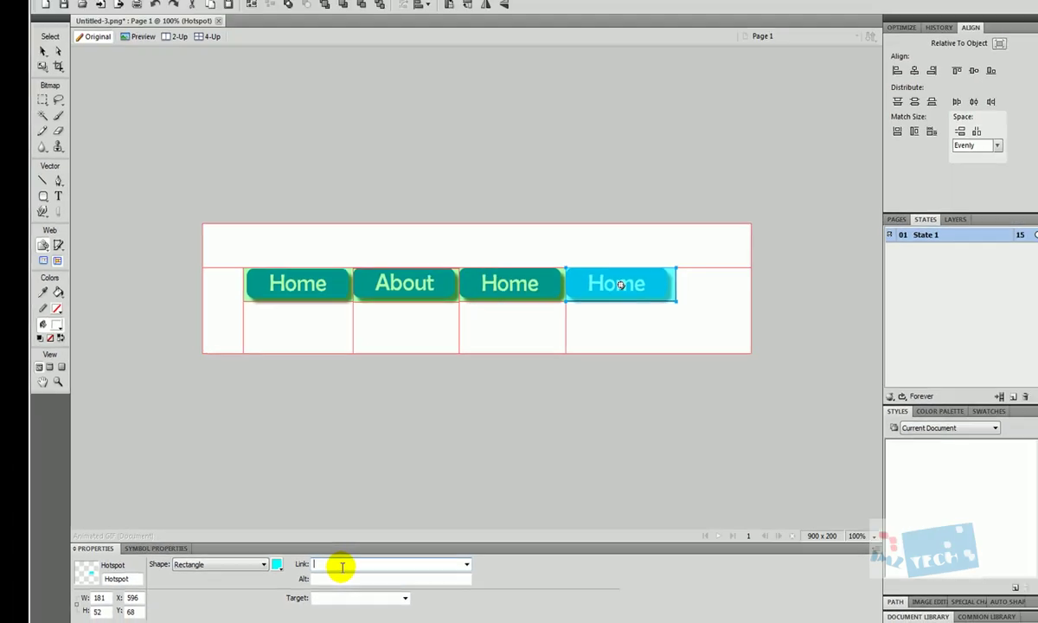
text(hottspot.html)
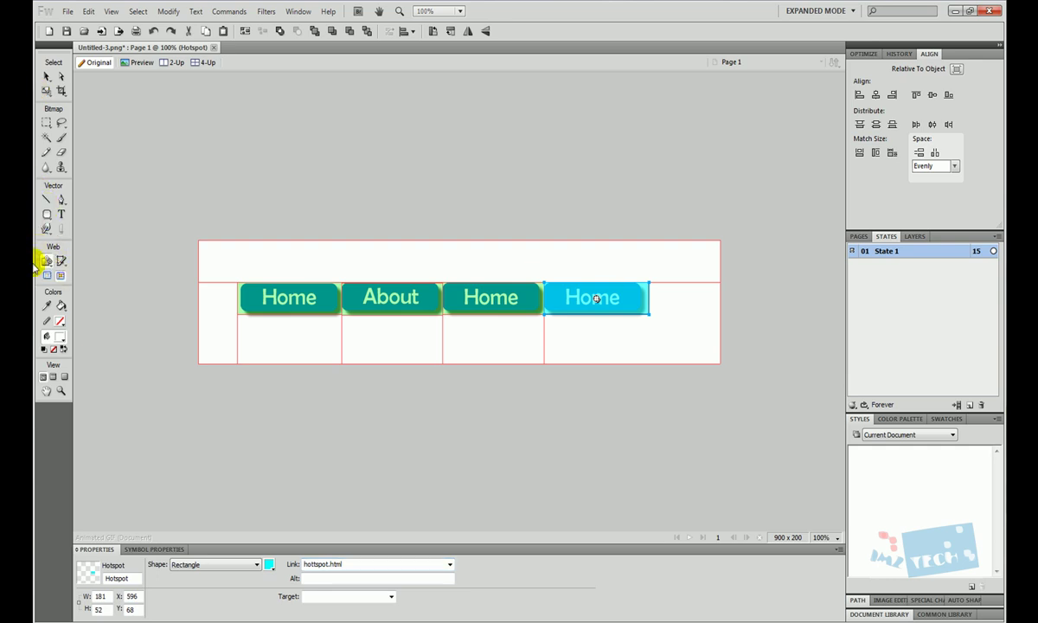
With slices hidden, change the fourth button's label from Home to "Hotstot".
click(60, 275)
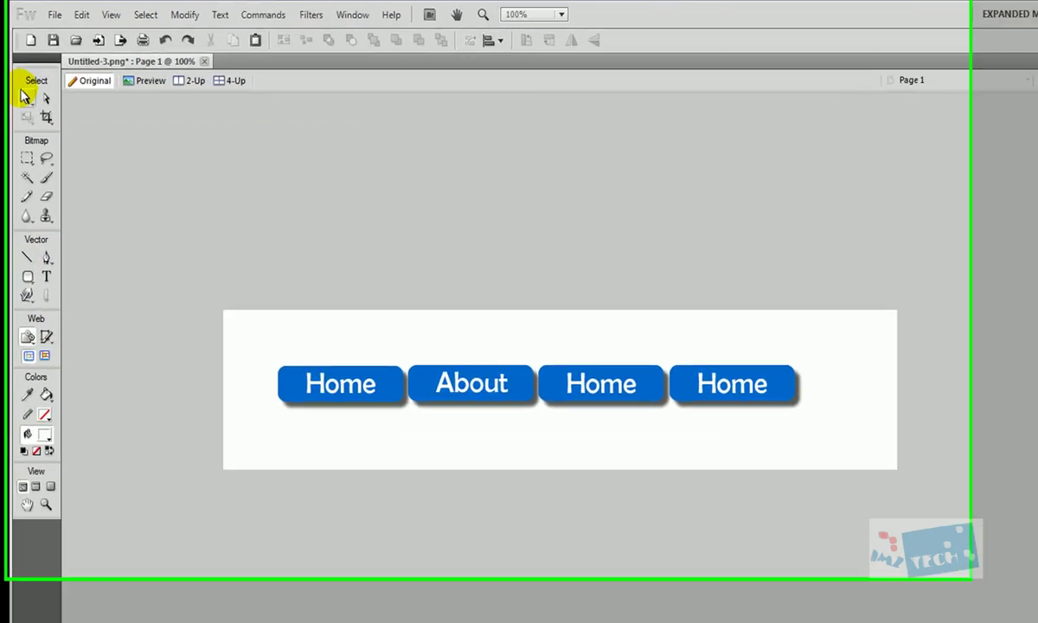
click(47, 76)
click(620, 306)
double_click(764, 416)
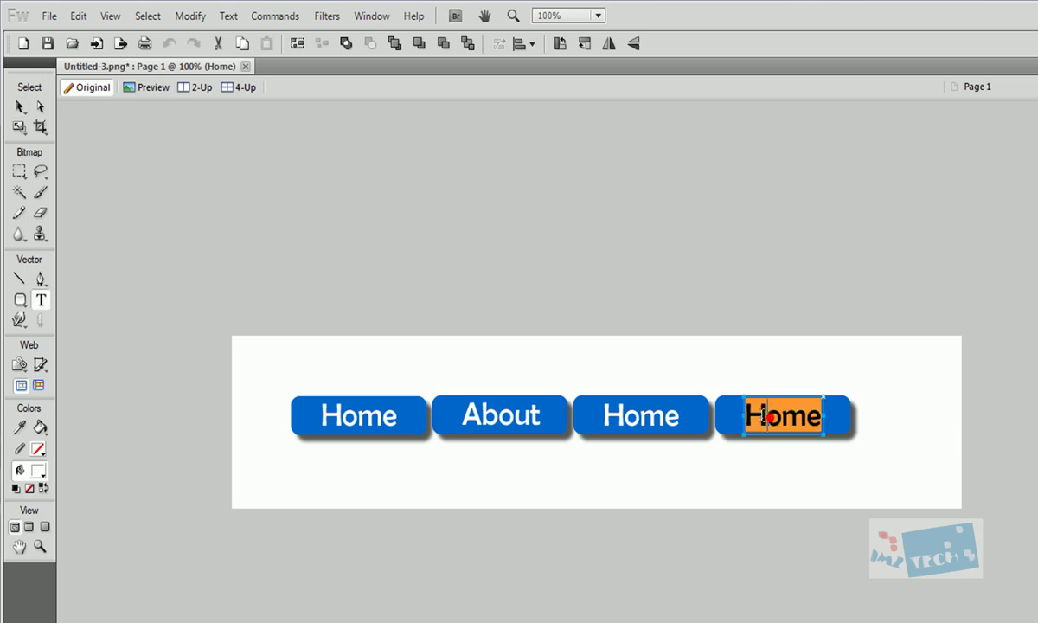
key(BackSpace)
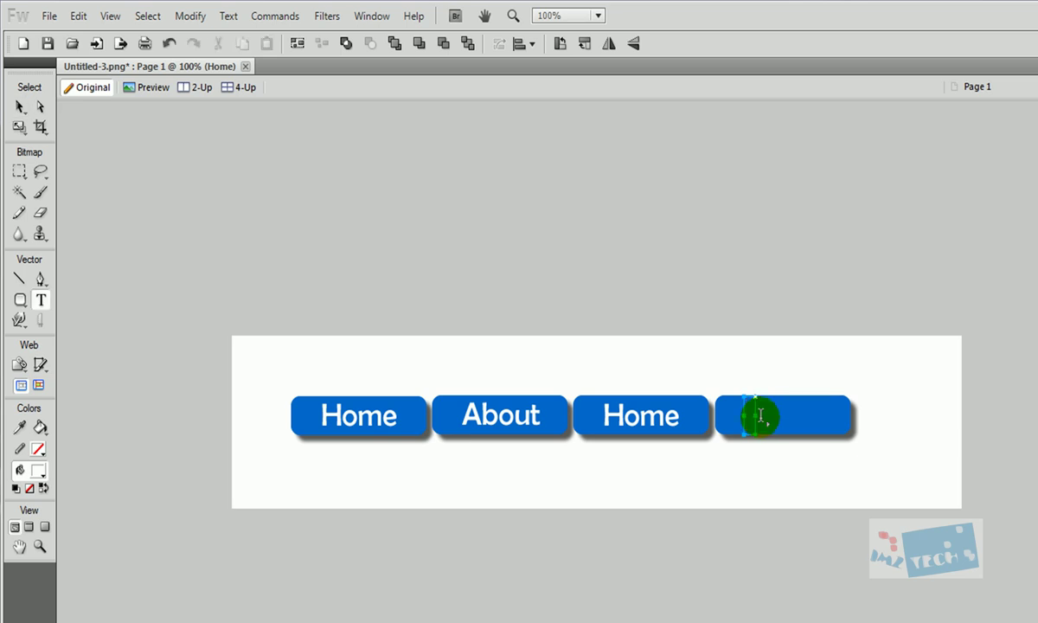
text(Hotstot)
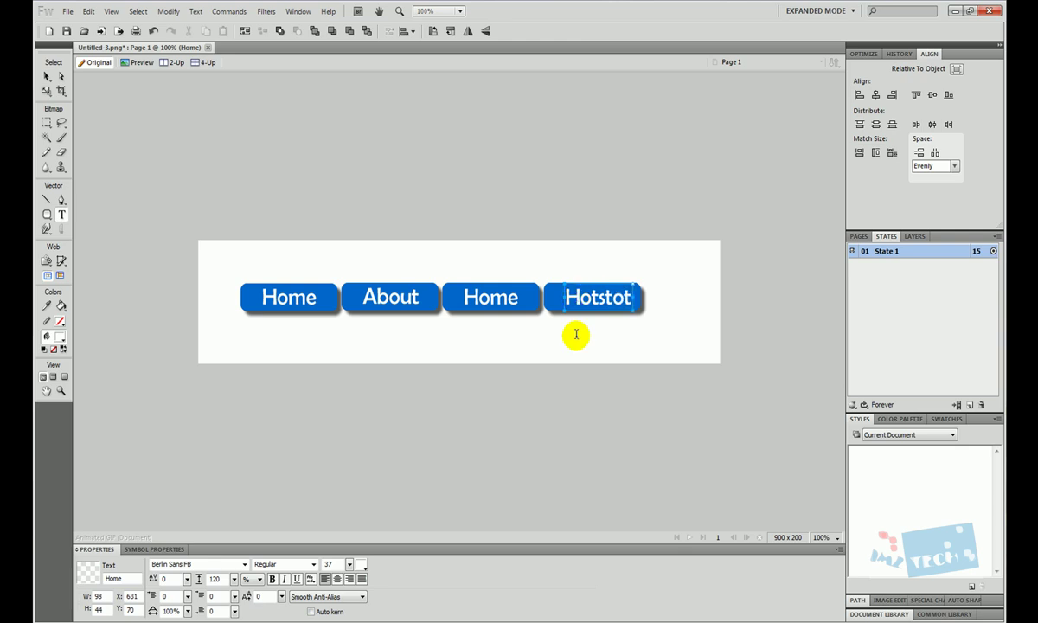
click(588, 340)
click(47, 77)
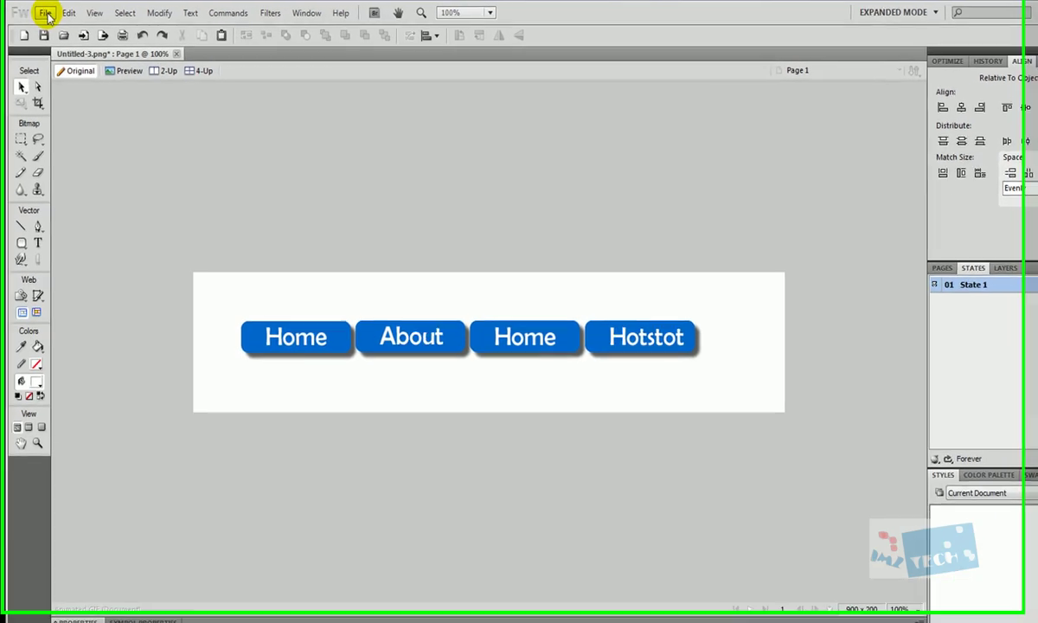
Export to the Desktop as Nav.htm in CSS and Images format, accepting the font warning.
click(67, 12)
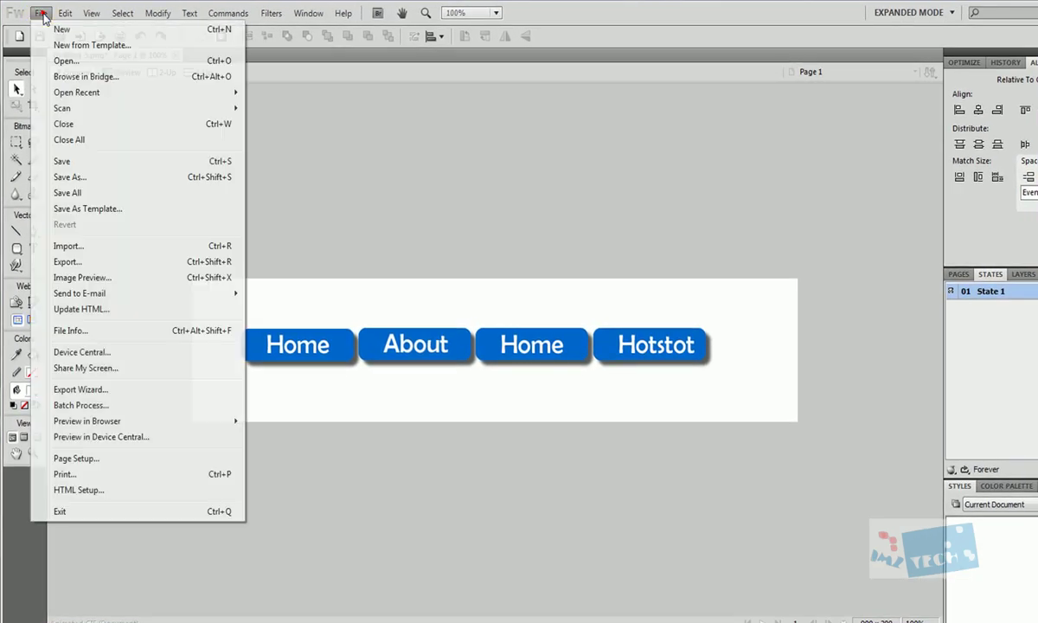
click(76, 261)
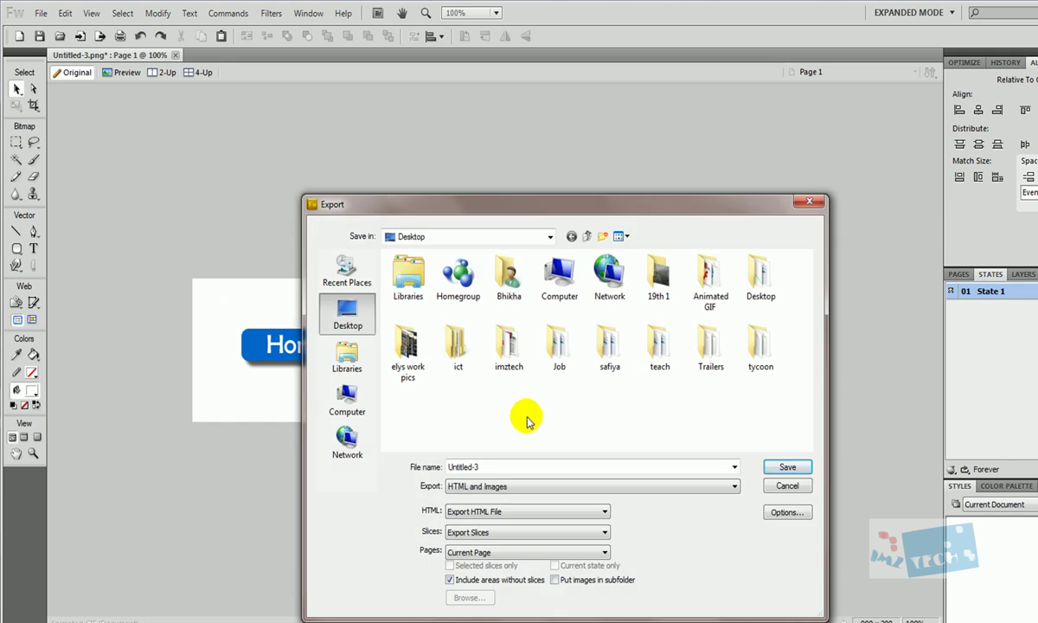
double_click(483, 468)
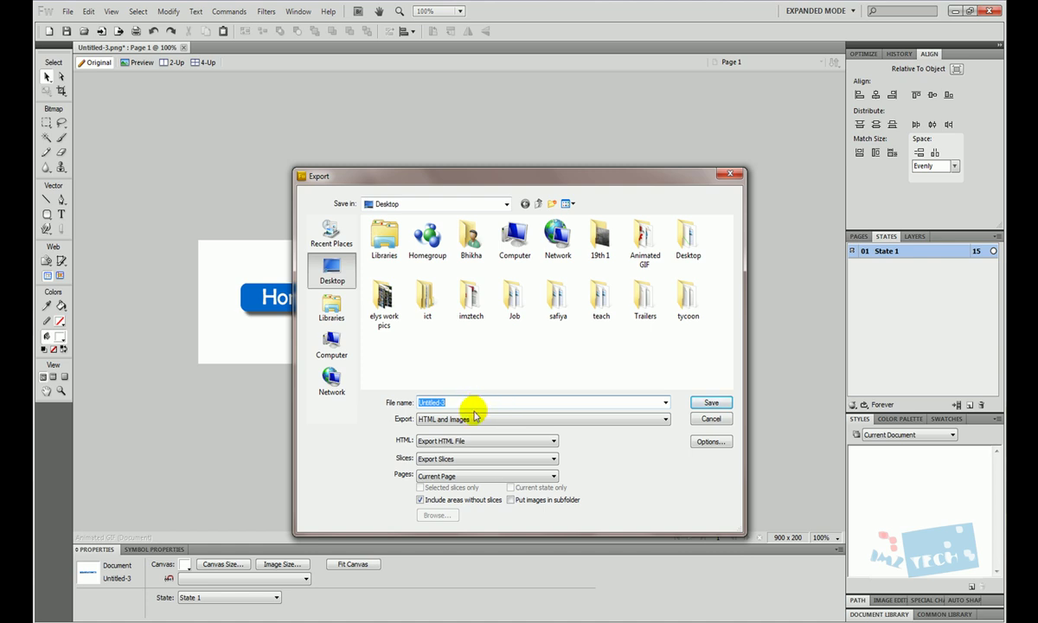
click(471, 420)
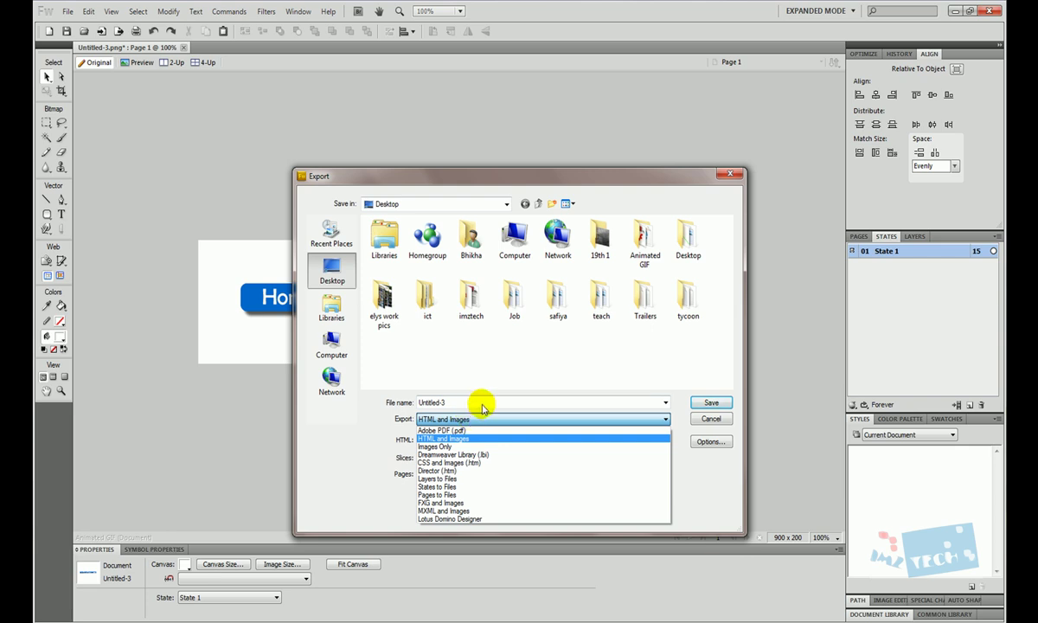
click(482, 401)
text(Nav)
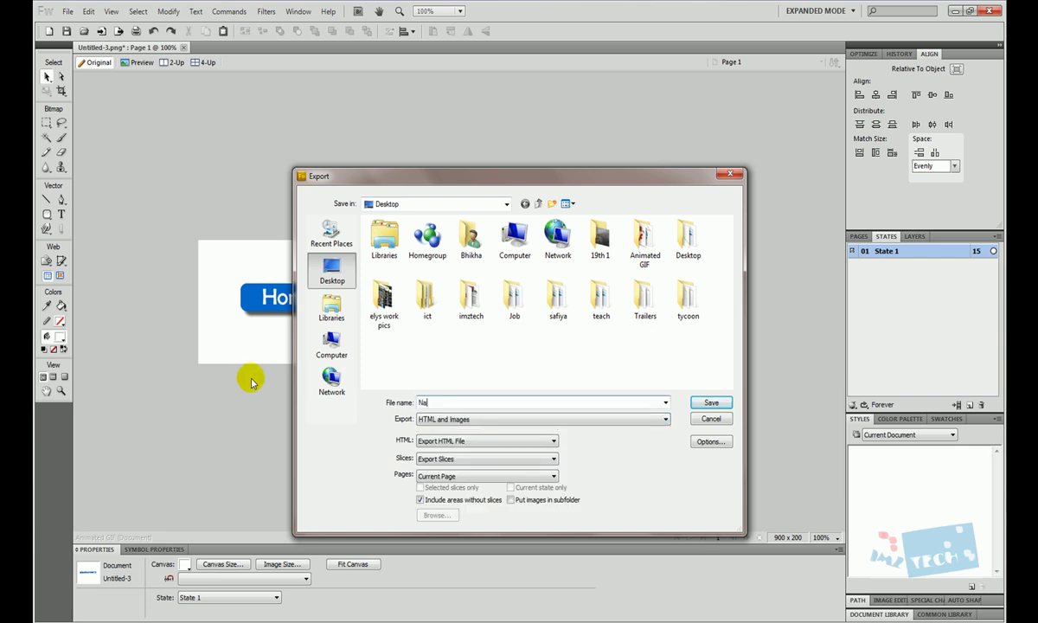
click(452, 422)
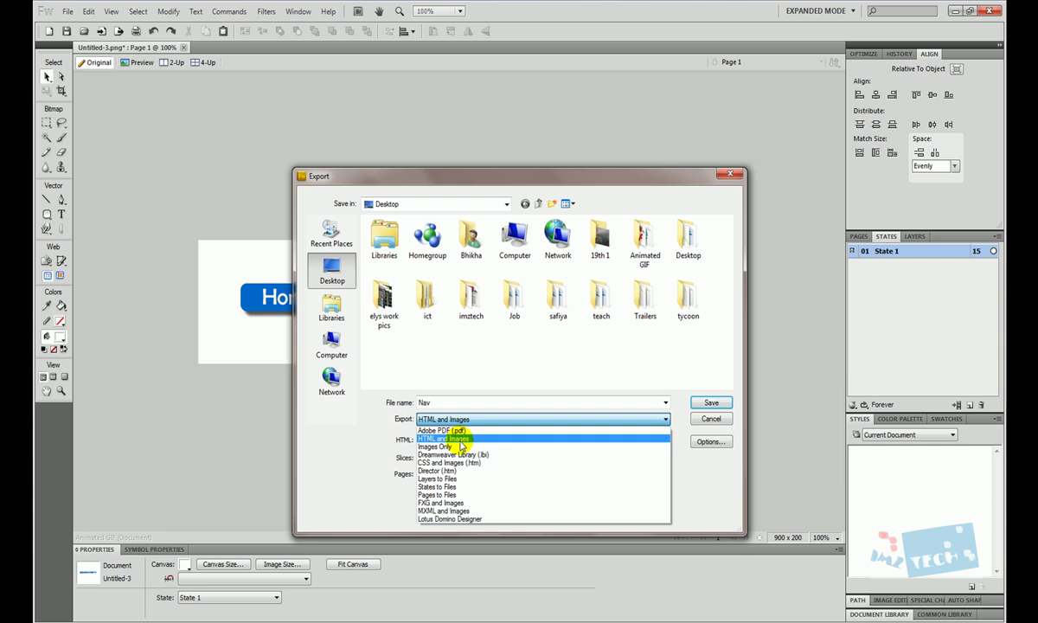
click(449, 465)
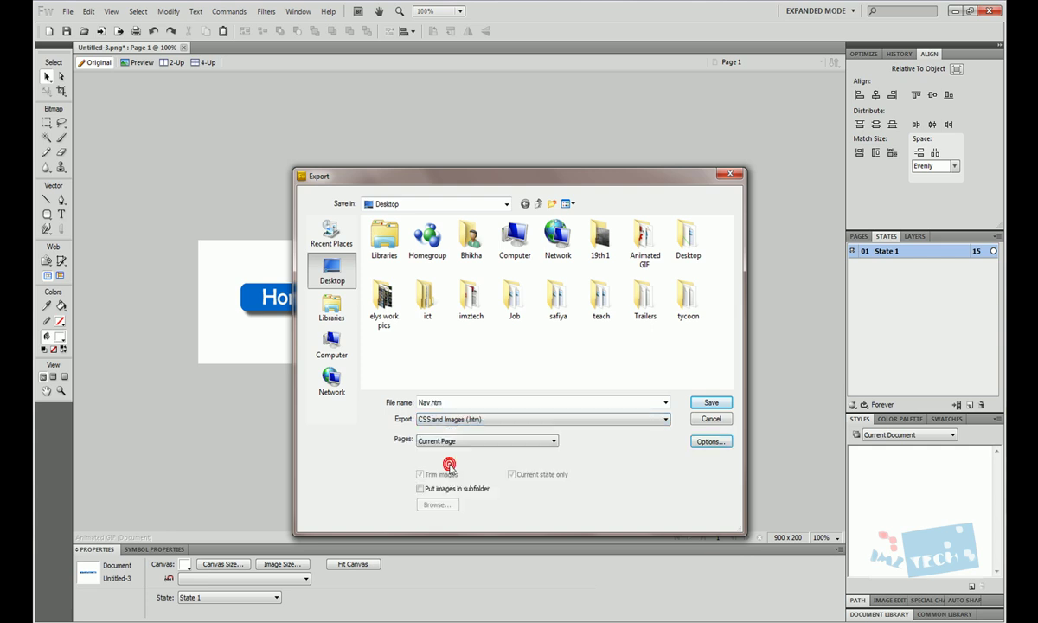
click(713, 404)
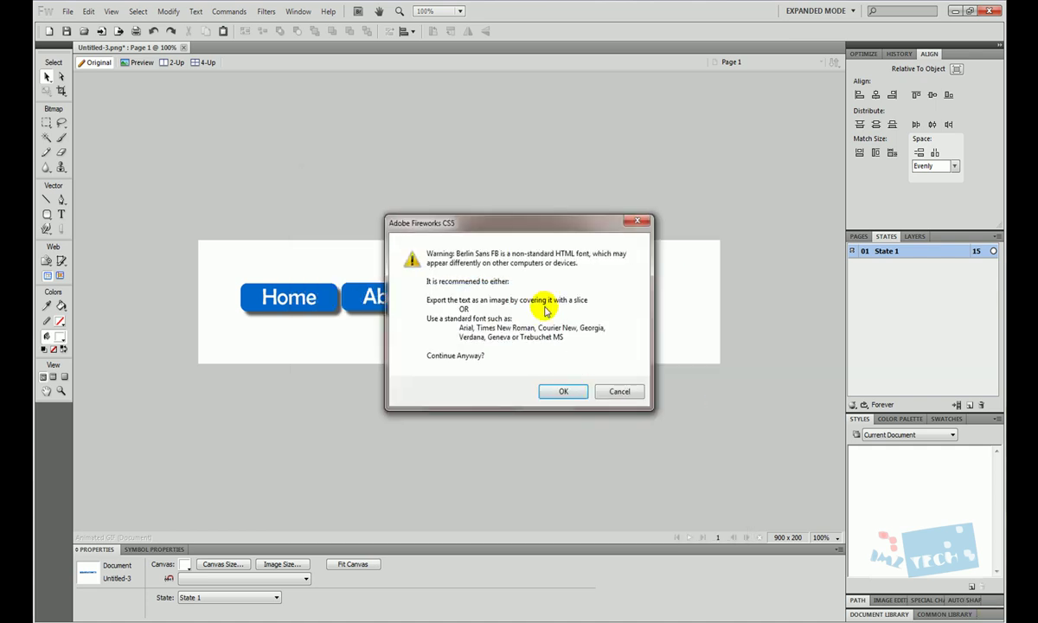
click(563, 392)
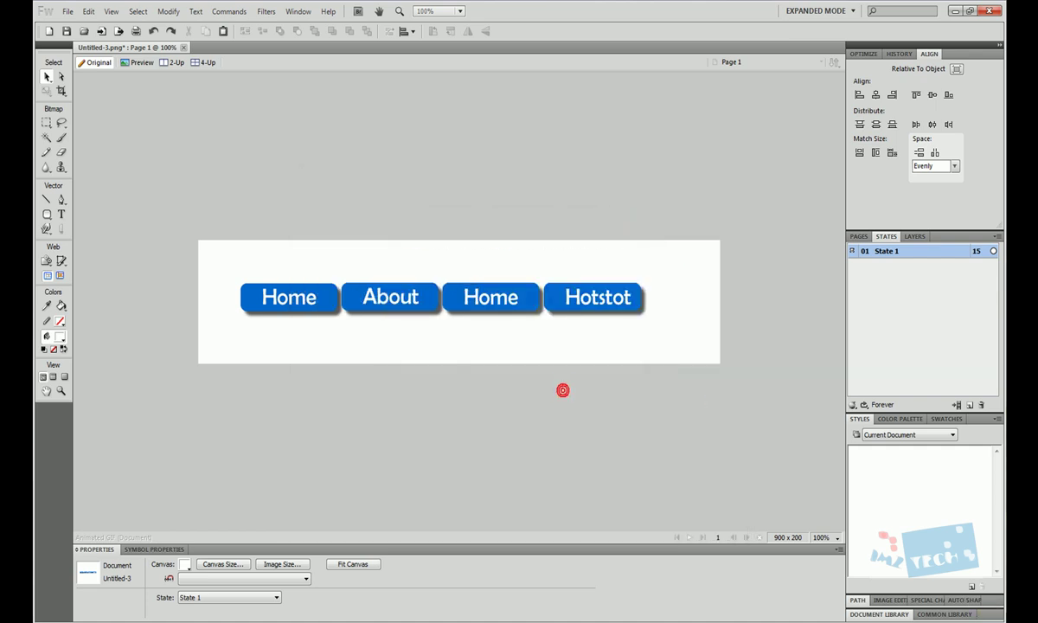
Show the desktop and gather the previously exported Nav files at its right edge.
key(super+d)
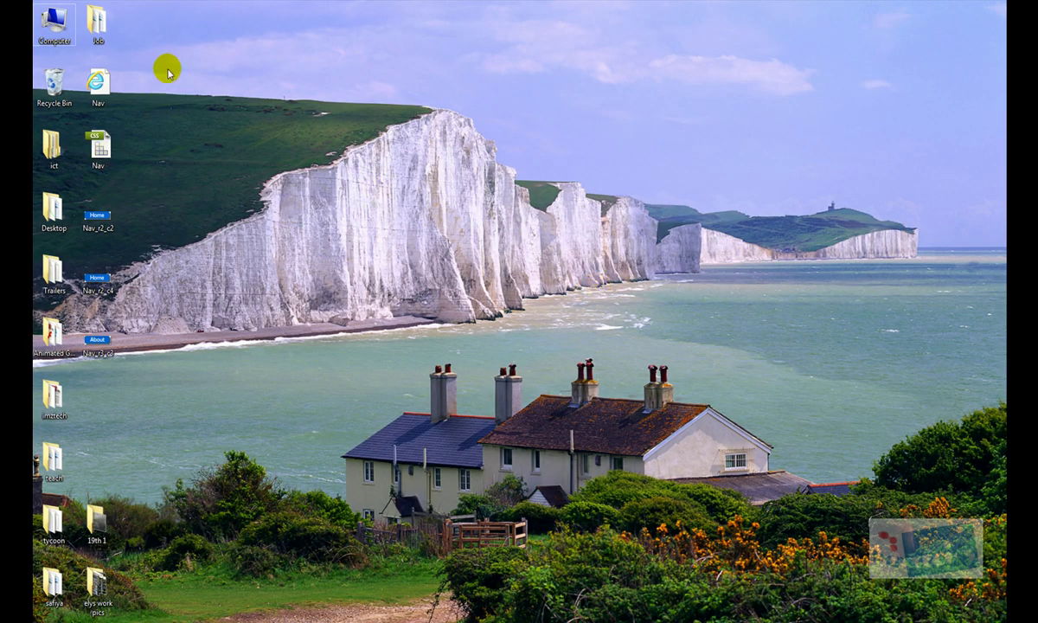
drag(164, 58, 932, 268)
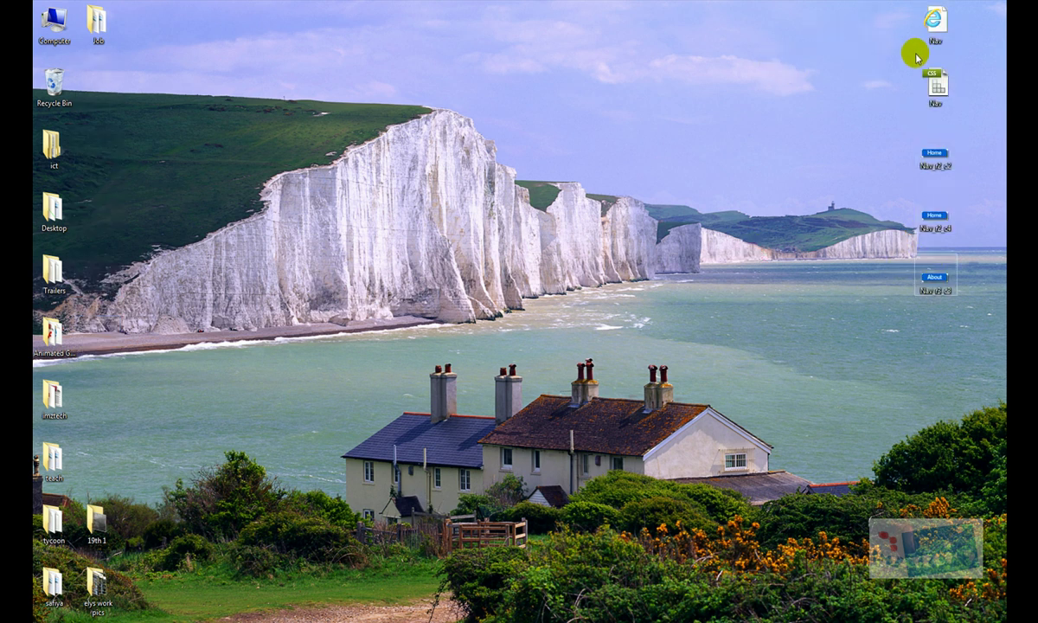
click(938, 83)
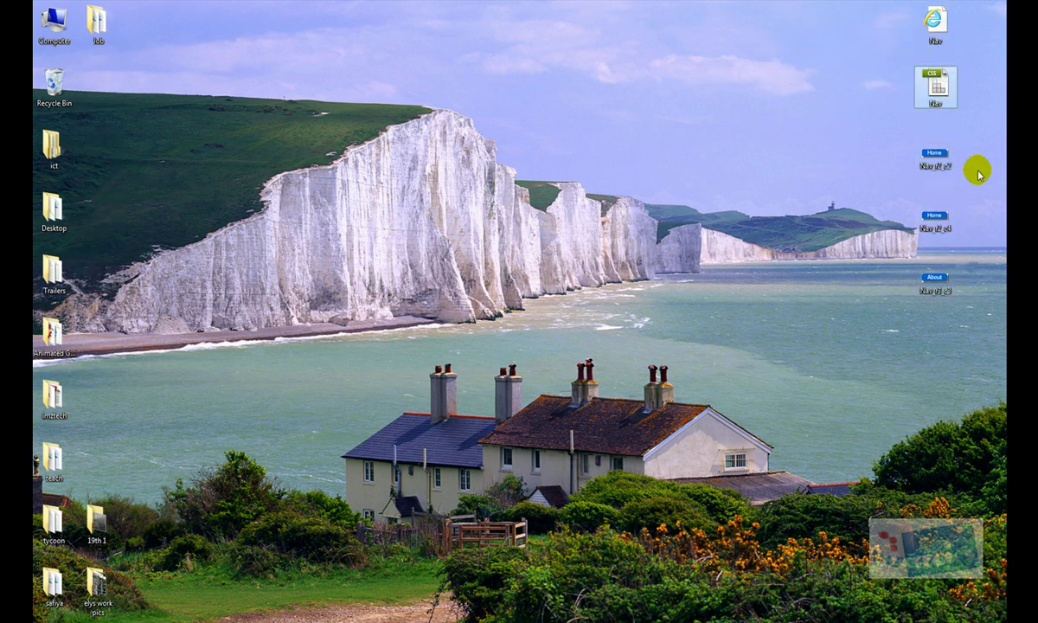
click(942, 156)
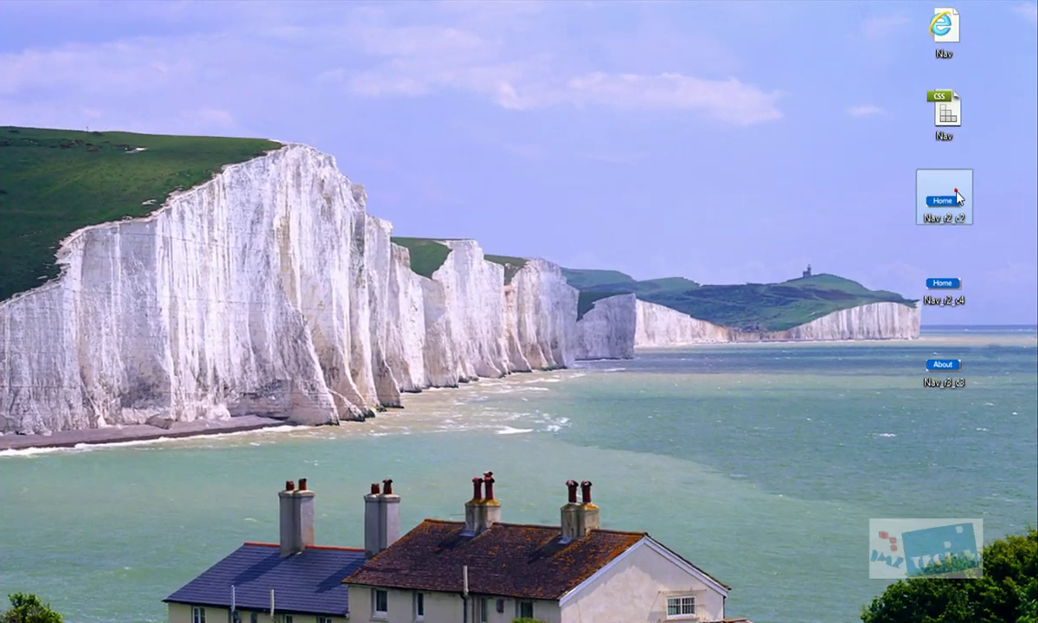
ctrl+click(927, 284)
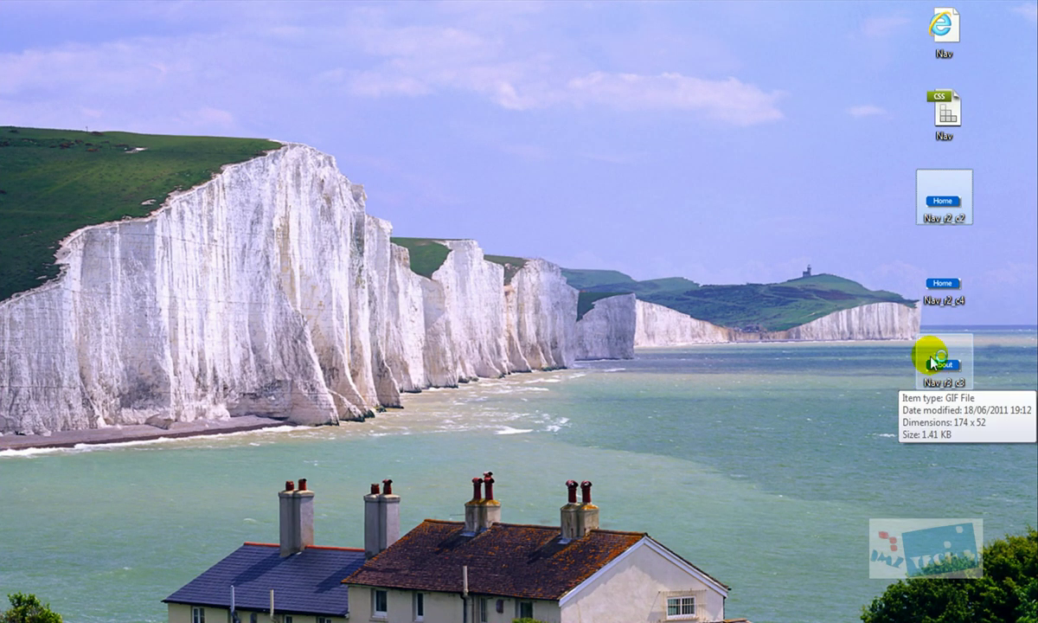
click(983, 264)
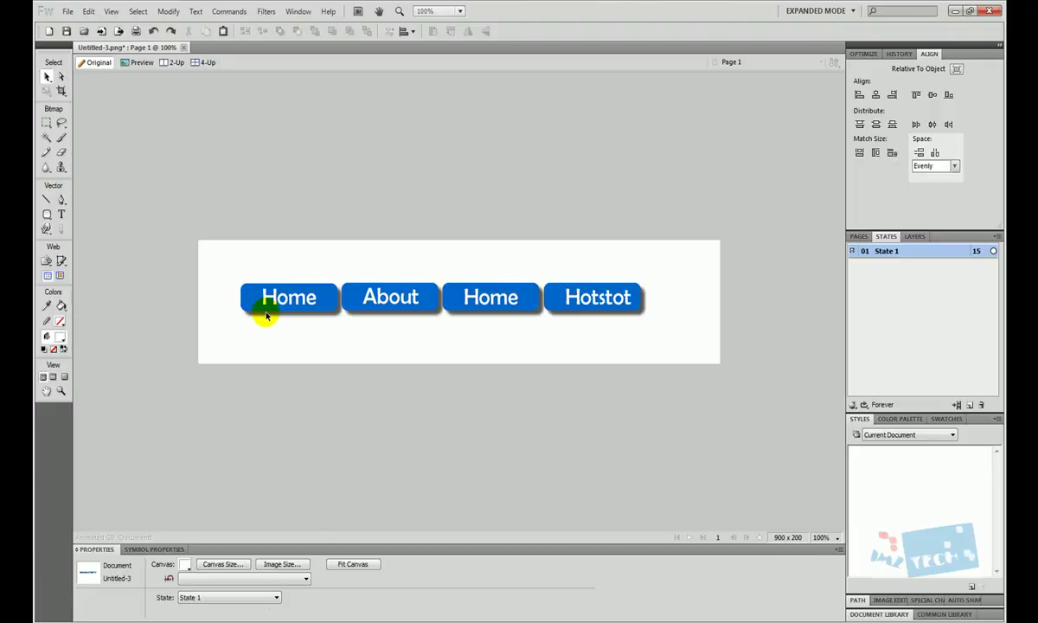
Minimise Fireworks and Camtasia, then drag the five old Nav files into the Recycle Bin.
click(60, 275)
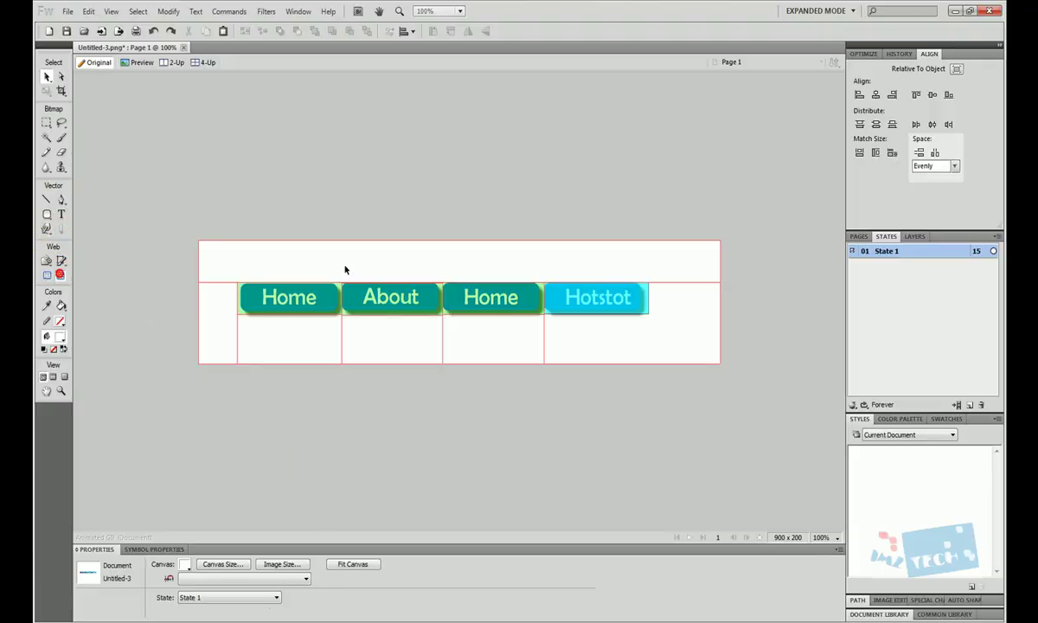
click(955, 10)
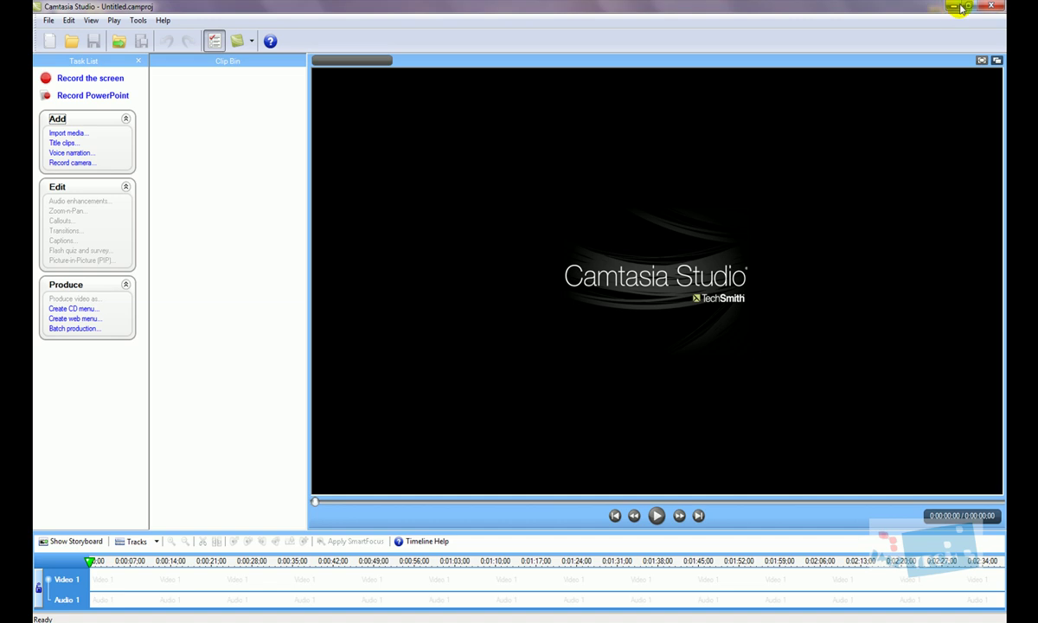
click(956, 8)
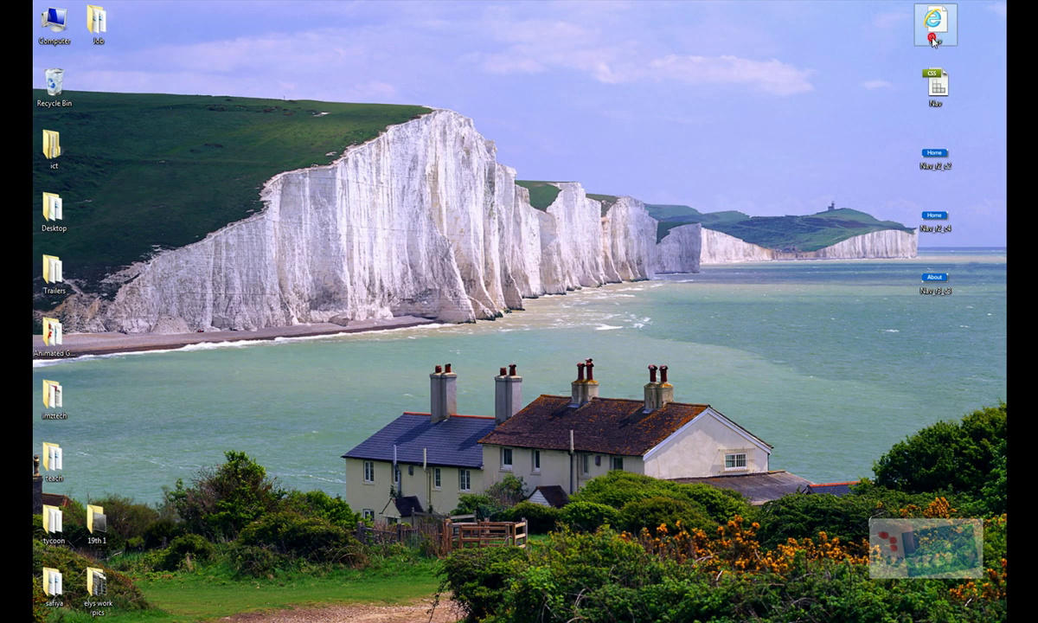
double_click(934, 38)
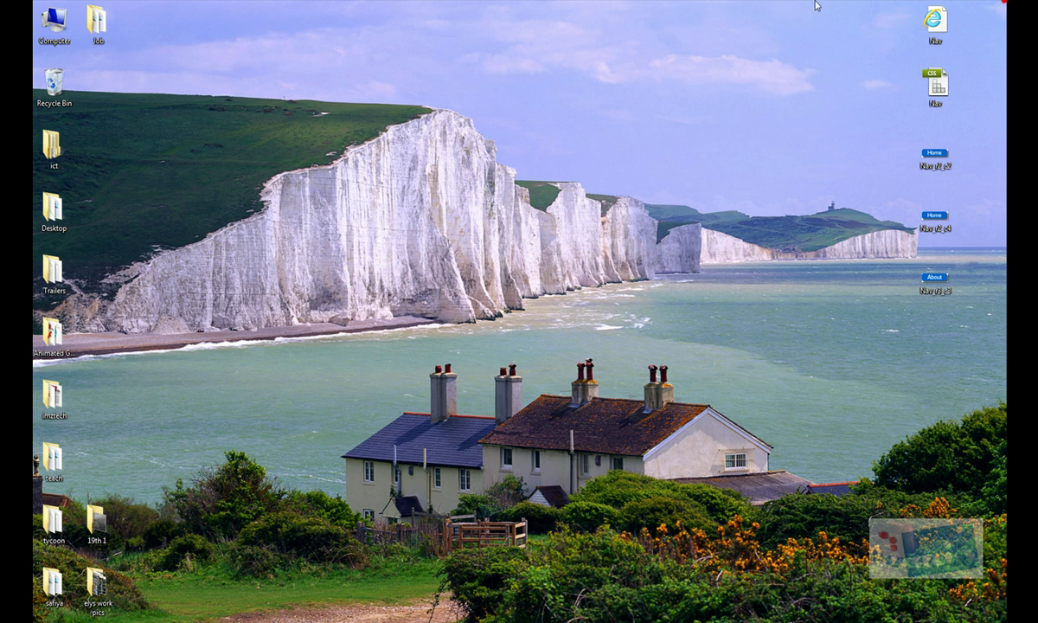
drag(815, 5, 51, 83)
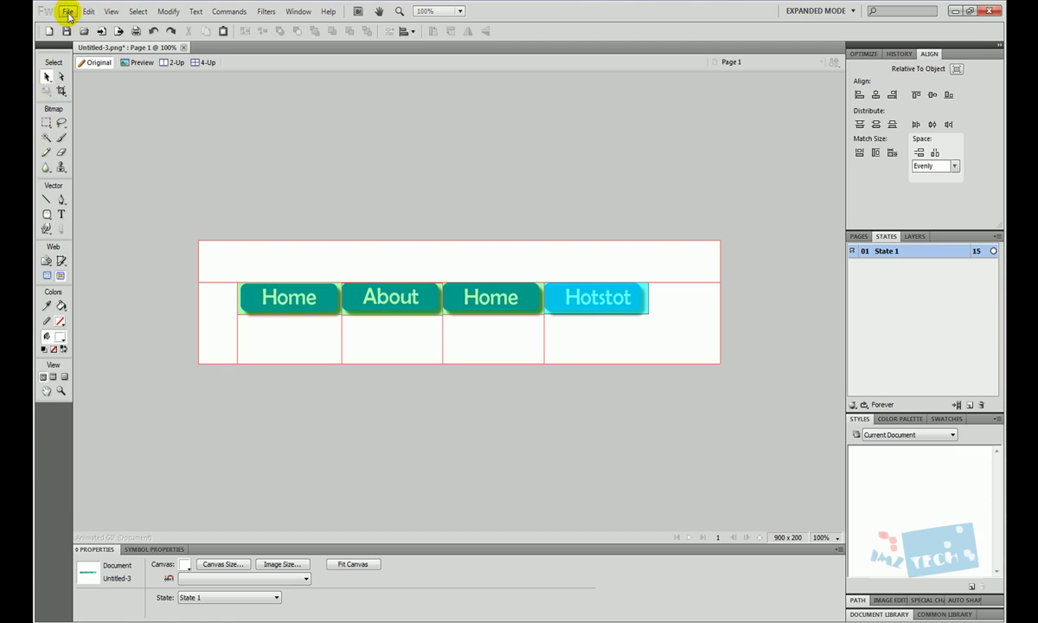
Export as HTML and Images with Export HTML File, saving Nav.htm to the desktop.
click(67, 12)
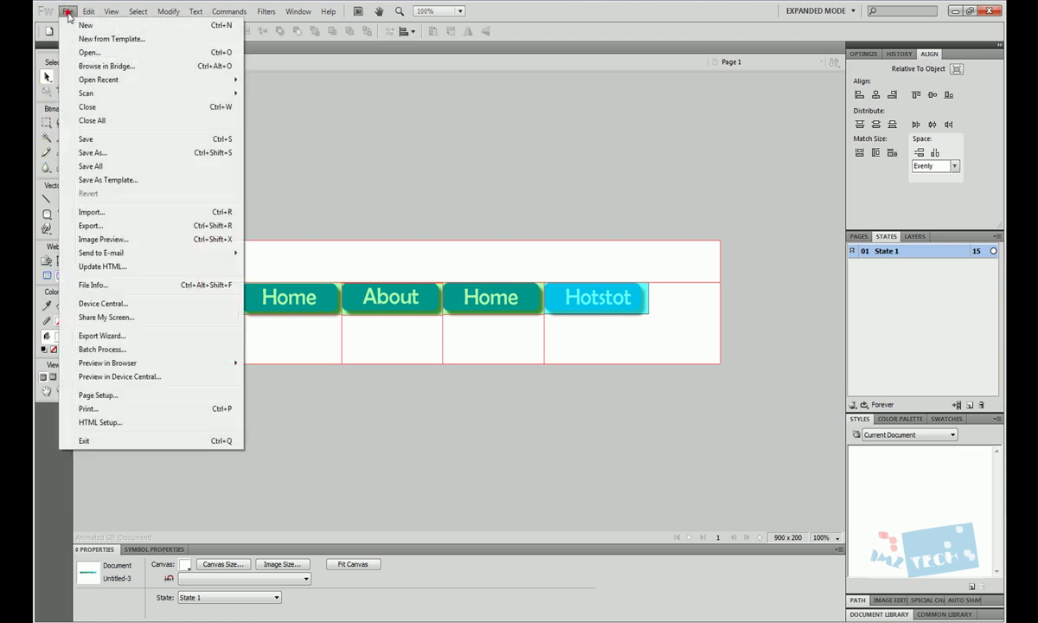
click(122, 227)
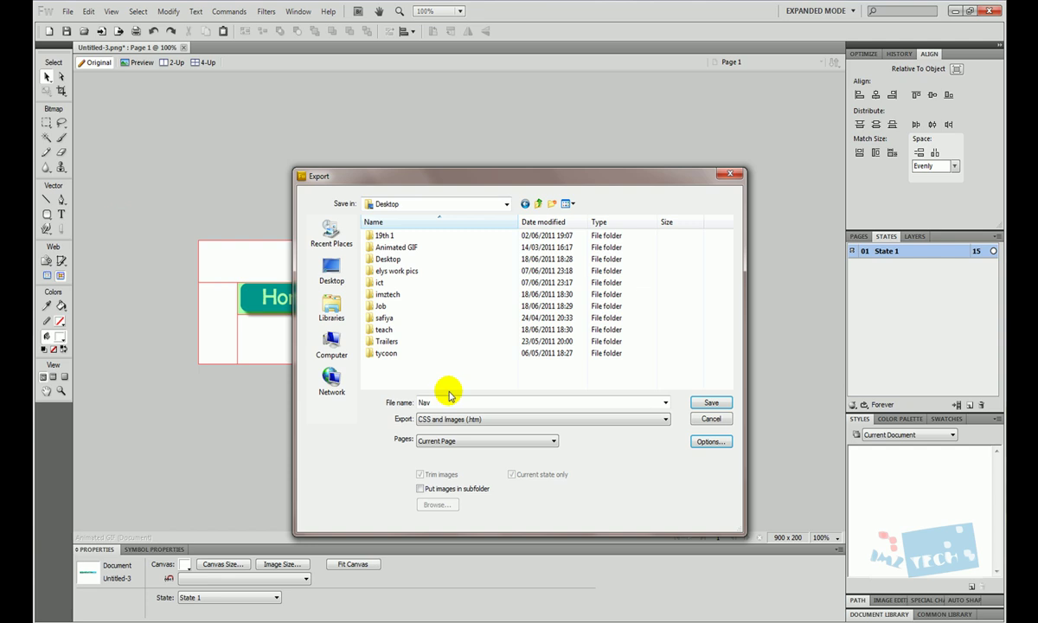
click(443, 419)
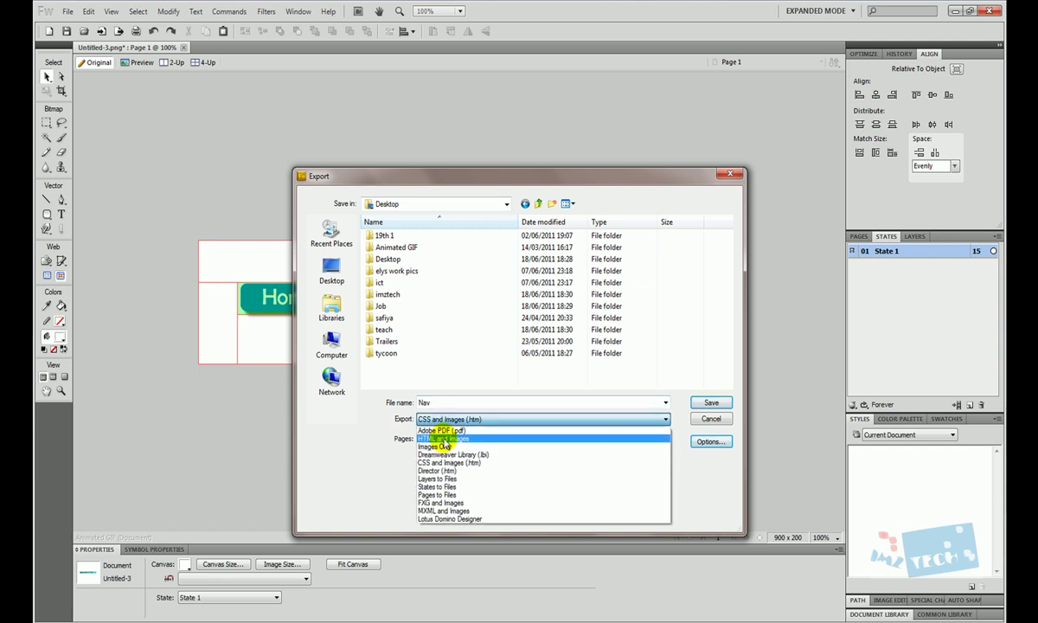
click(443, 439)
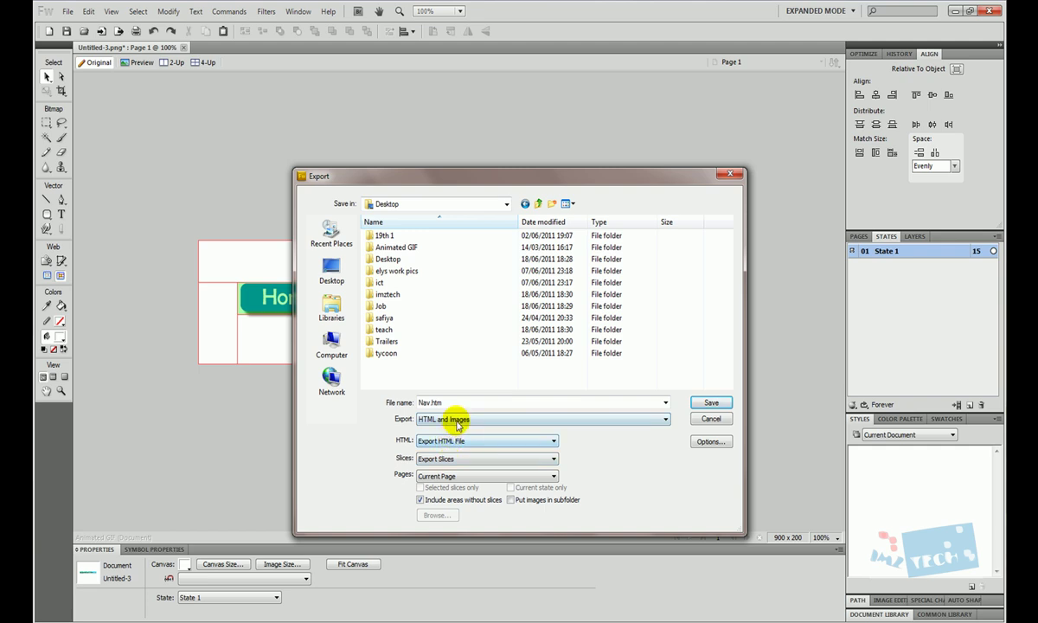
click(441, 440)
click(445, 452)
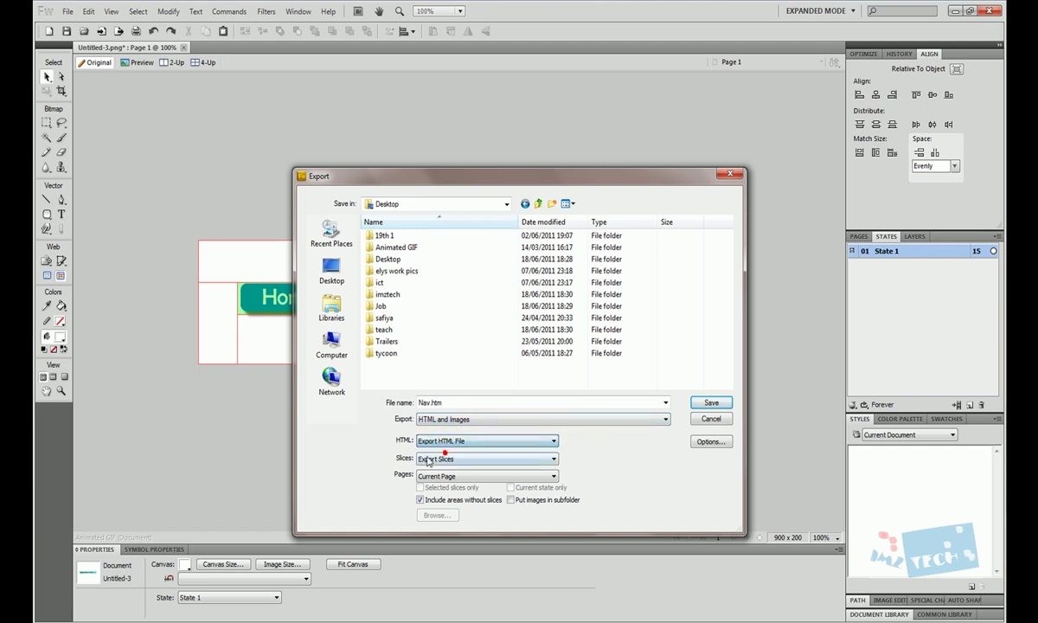
double_click(450, 402)
click(707, 402)
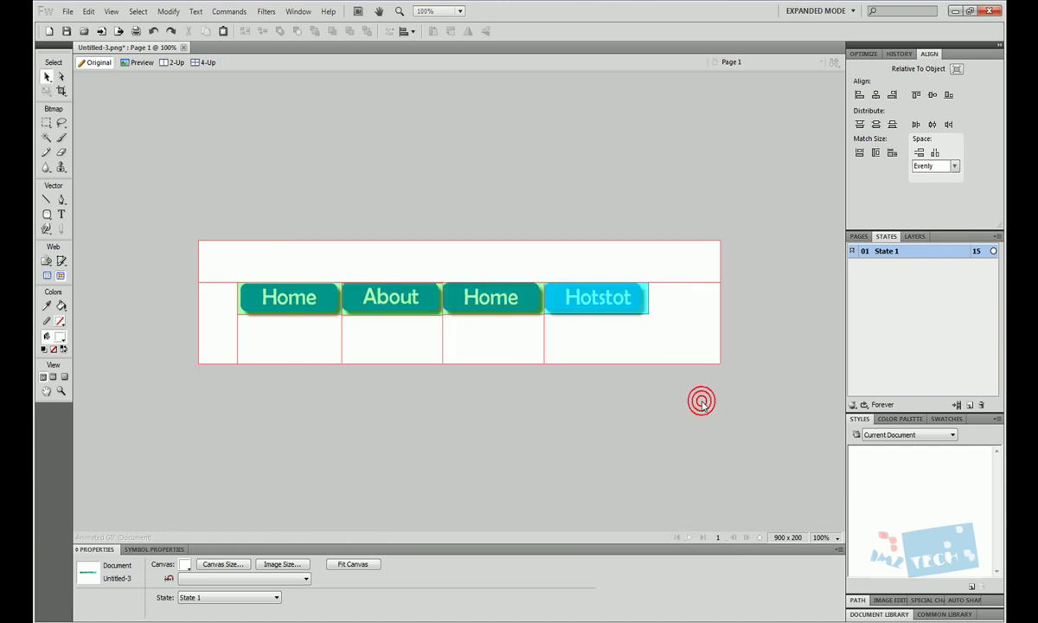
Arrange the nine Nav and spacer icons and seven other exported files into right-hand columns, then open Nav.css.
key(super+d)
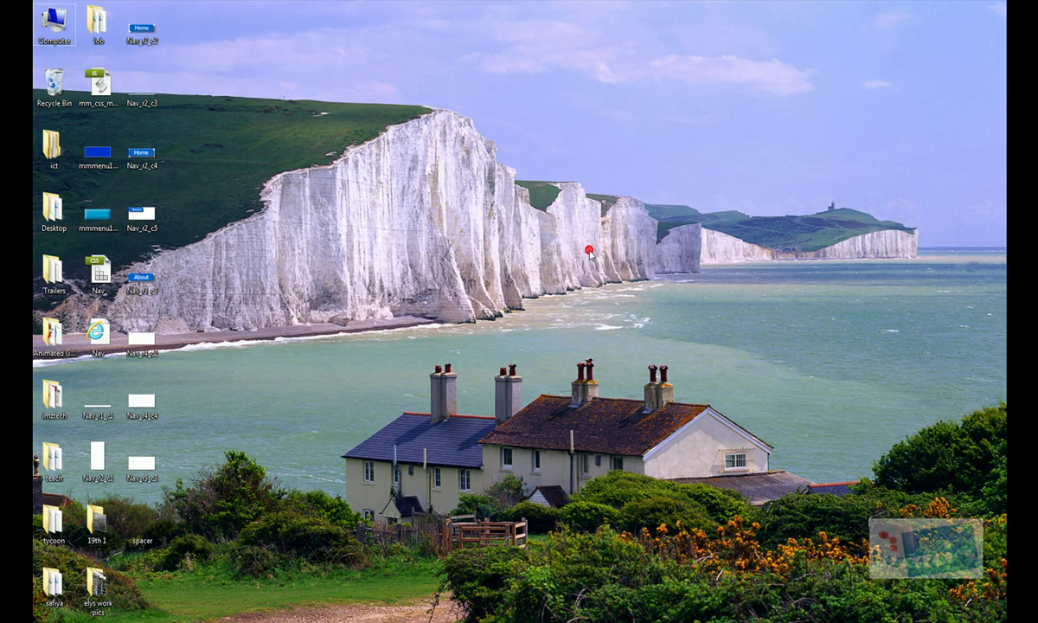
drag(206, 1, 116, 553)
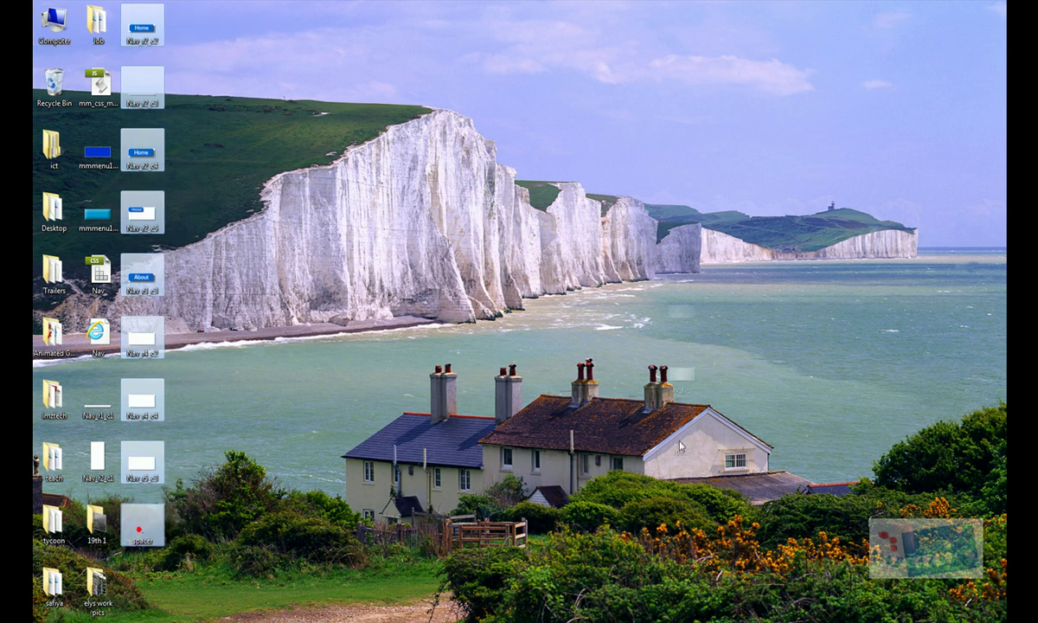
drag(680, 446, 871, 429)
click(690, 338)
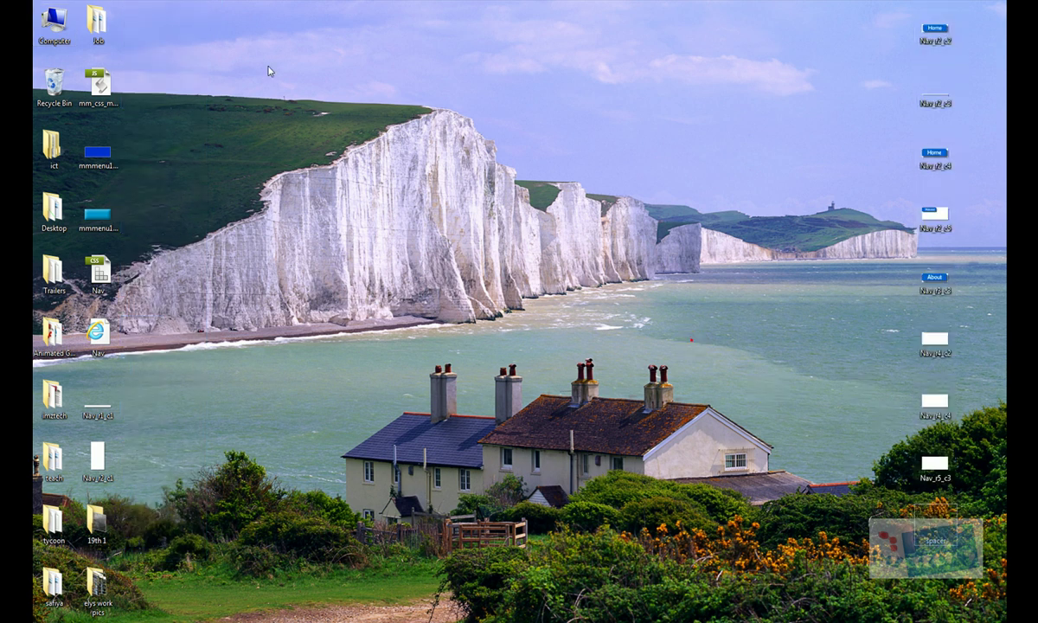
drag(140, 61, 141, 83)
drag(139, 136, 919, 448)
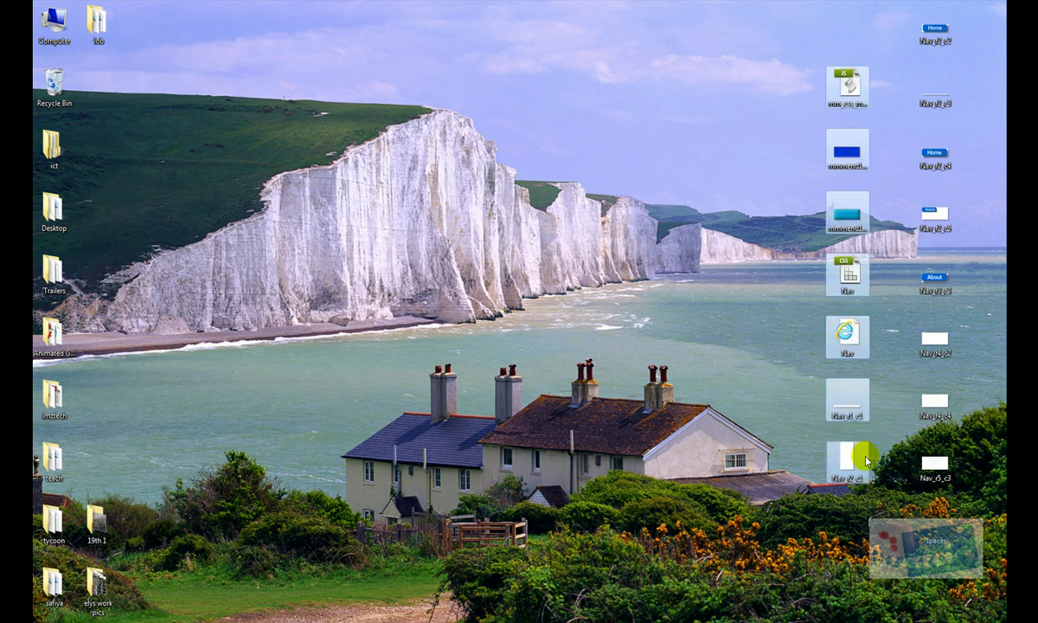
click(629, 236)
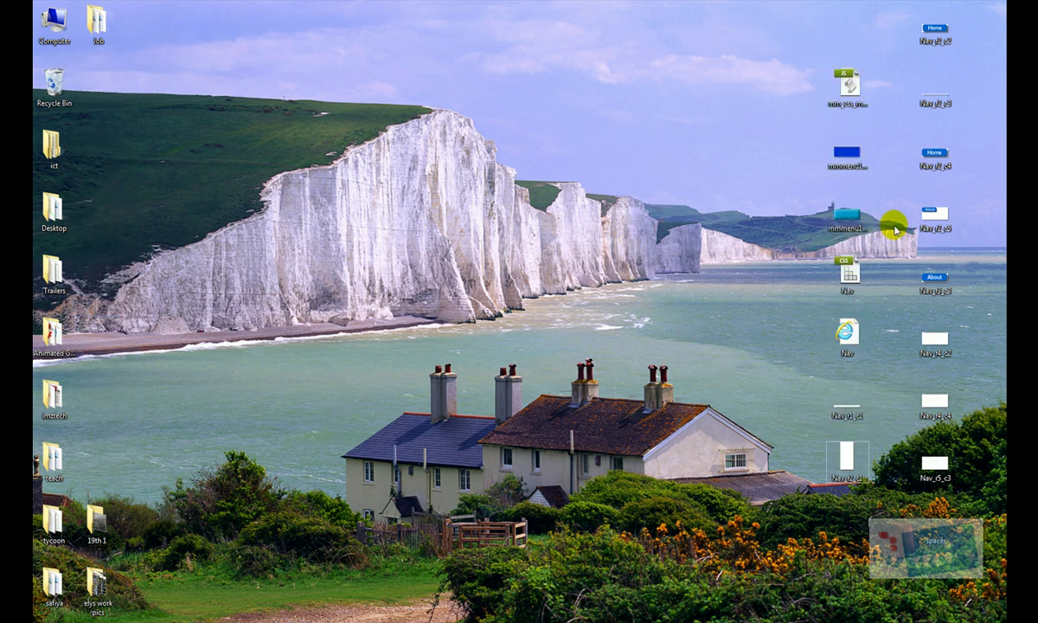
click(852, 275)
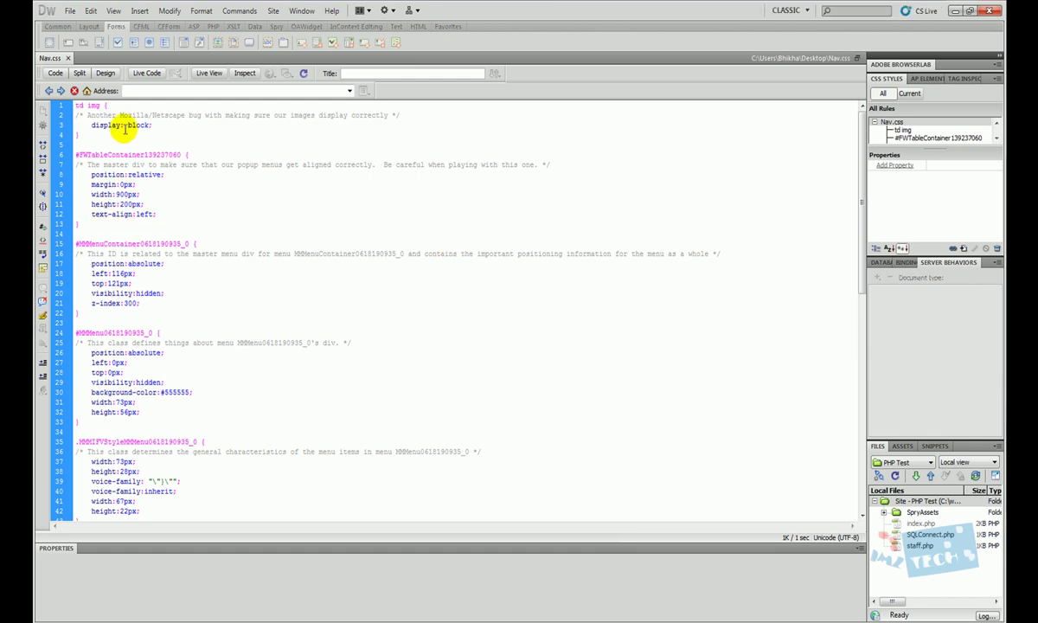
Scroll through the generated pop-up menu rules in Nav.css, then minimise Dreamweaver.
scroll(124, 138, down, 1)
scroll(156, 249, down, 8)
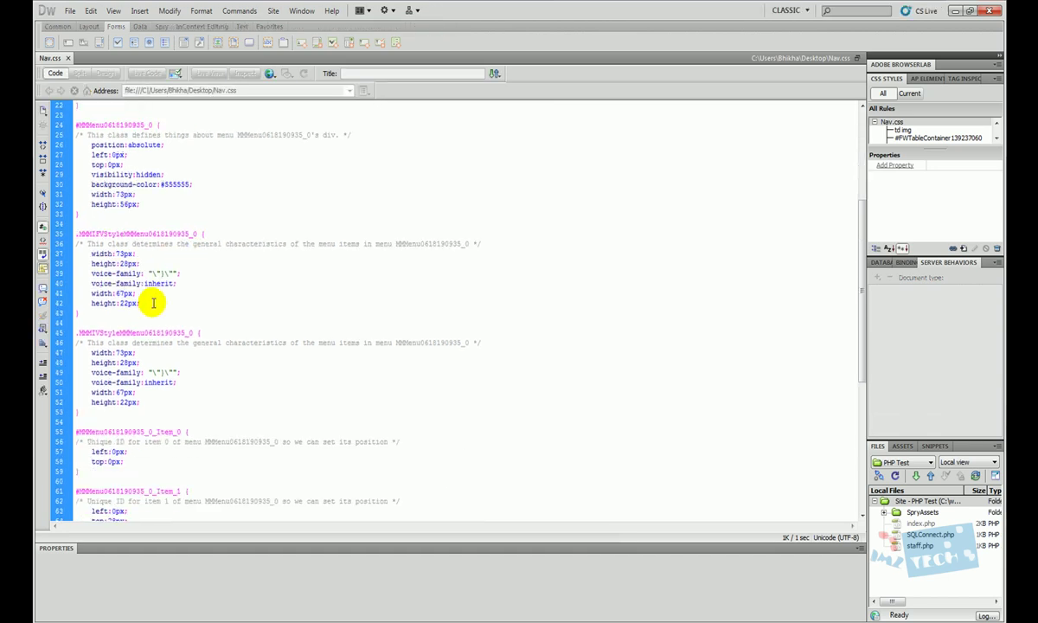
click(953, 11)
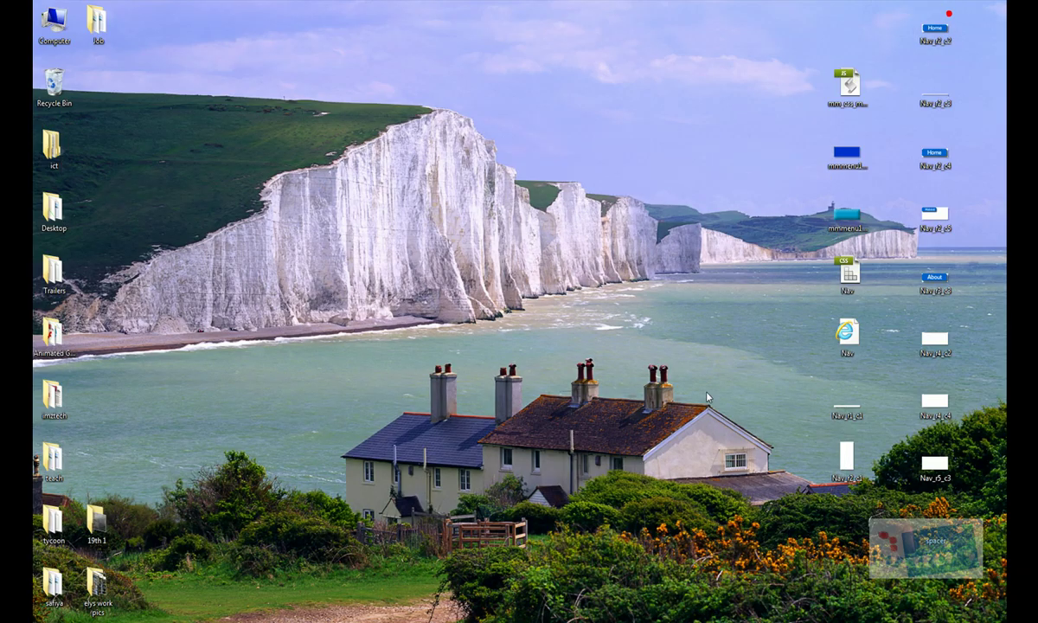
Preview Nav.htm in Internet Explorer, confirm Home drops down Page1 and Page 2, then close it.
double_click(848, 334)
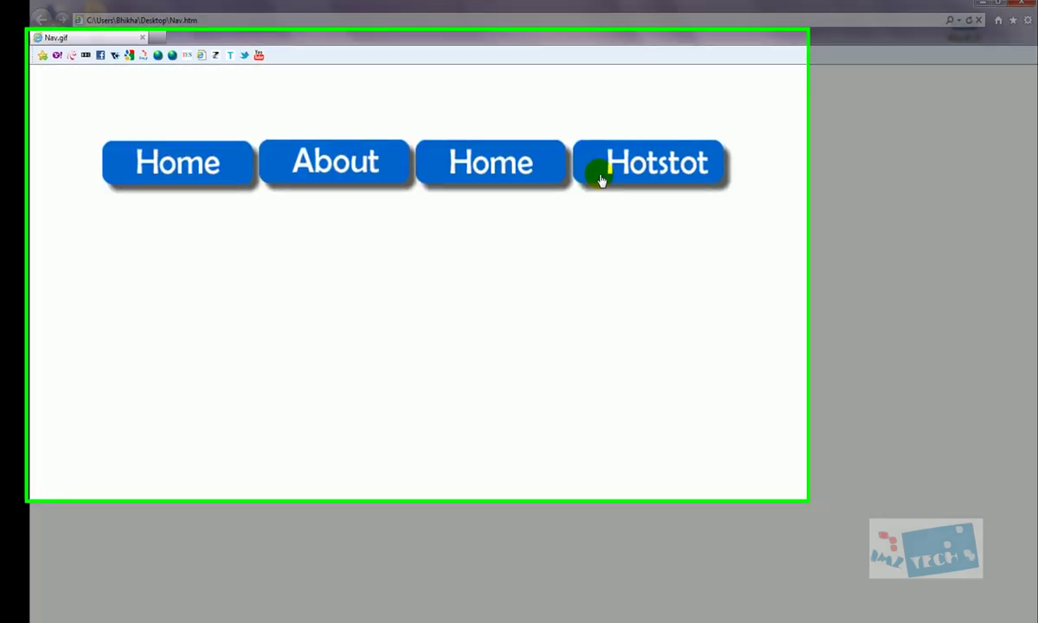
mouse_move(151, 173)
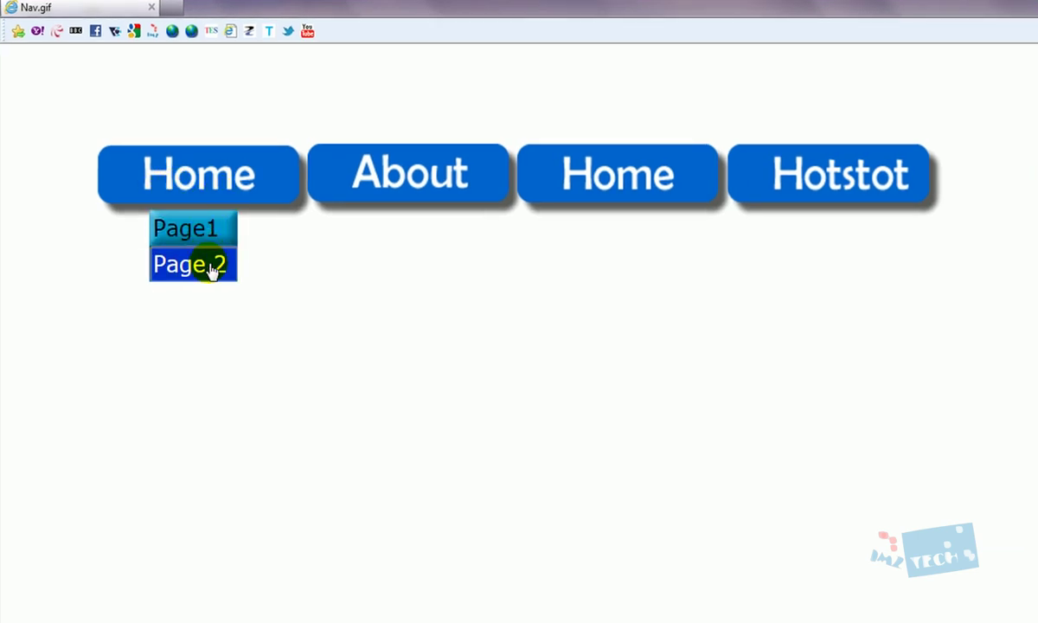
click(994, 13)
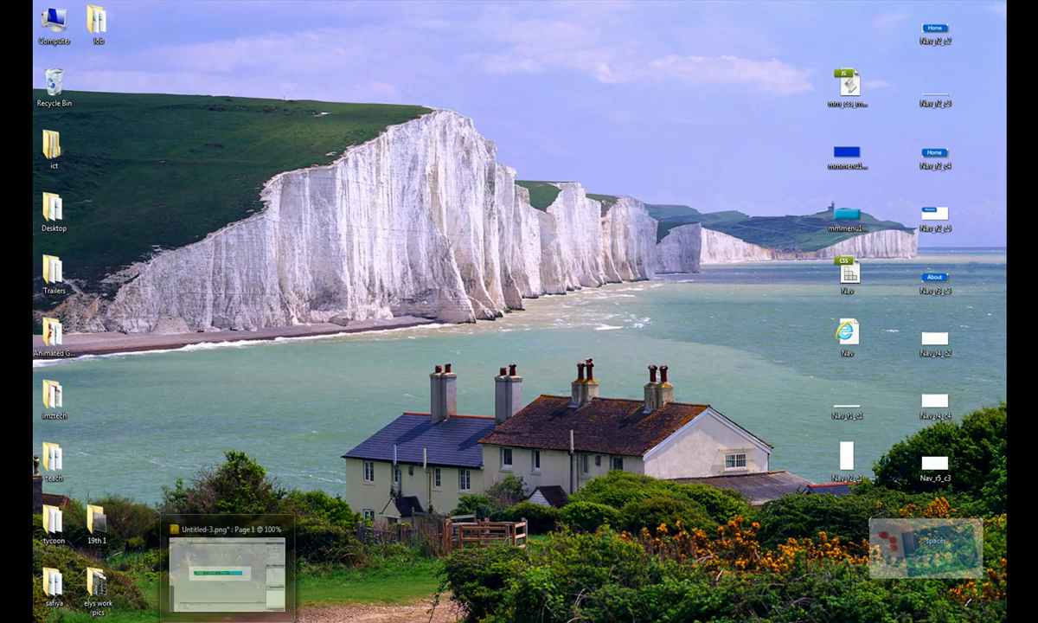
Restore the Untitled-3.png Fireworks window from the taskbar.
click(227, 572)
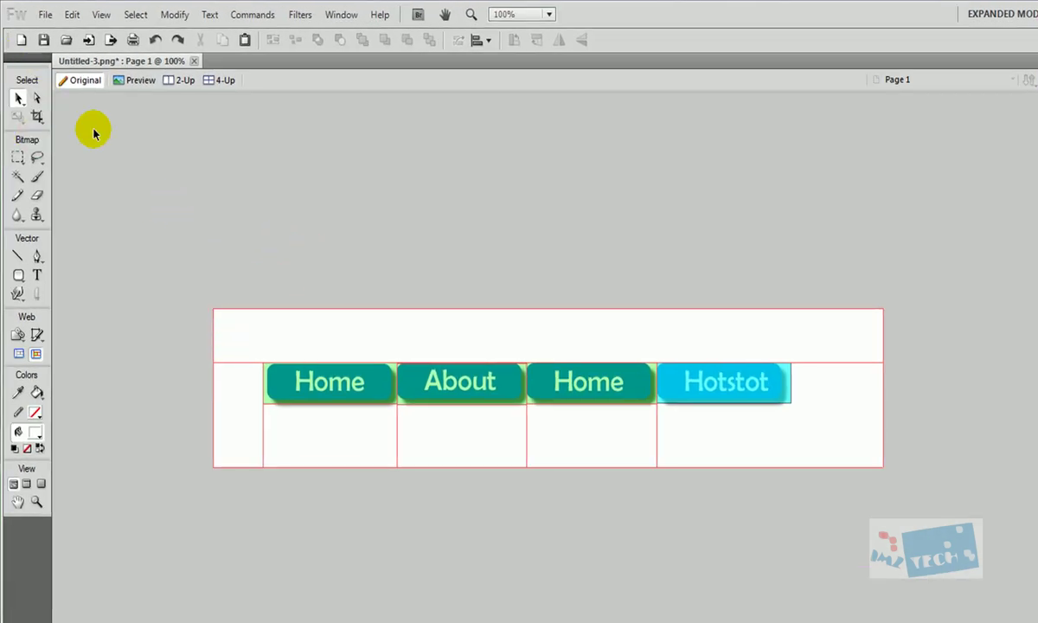
click(19, 99)
right_click(308, 380)
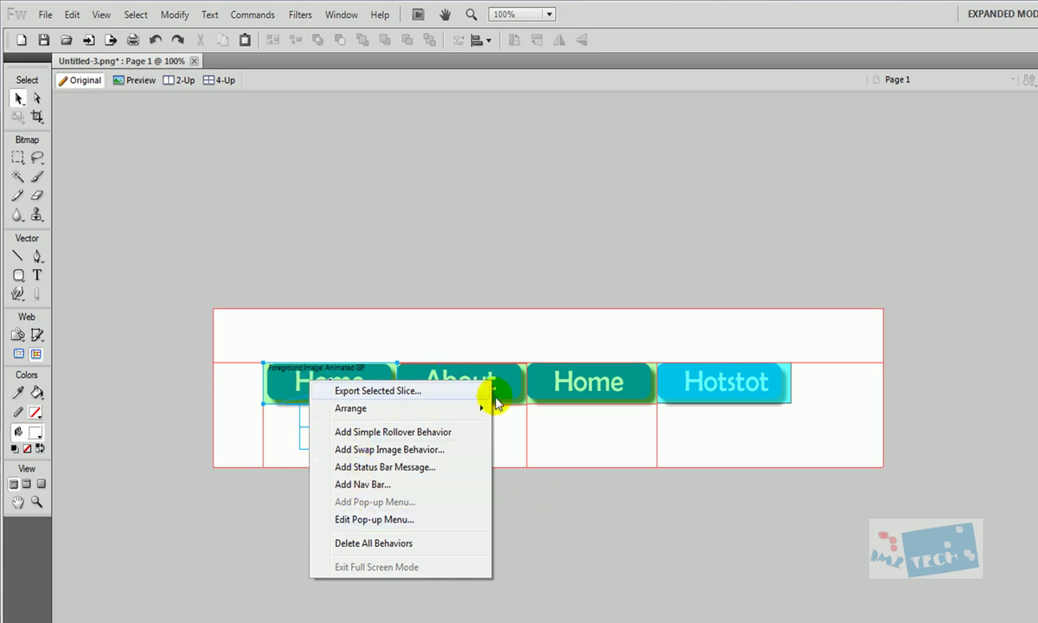
click(570, 575)
right_click(443, 398)
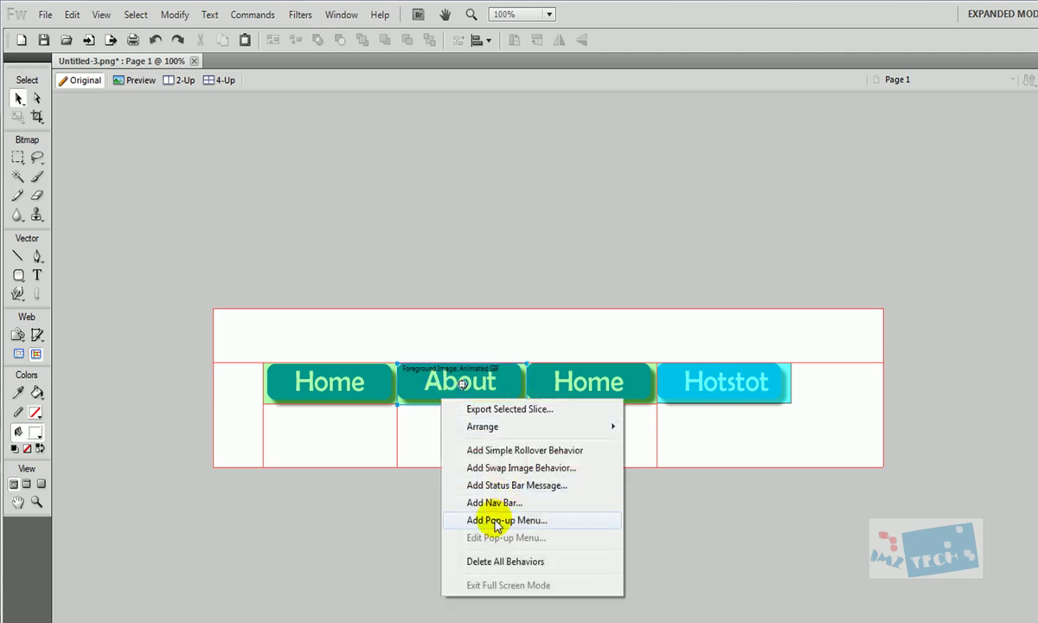
click(386, 550)
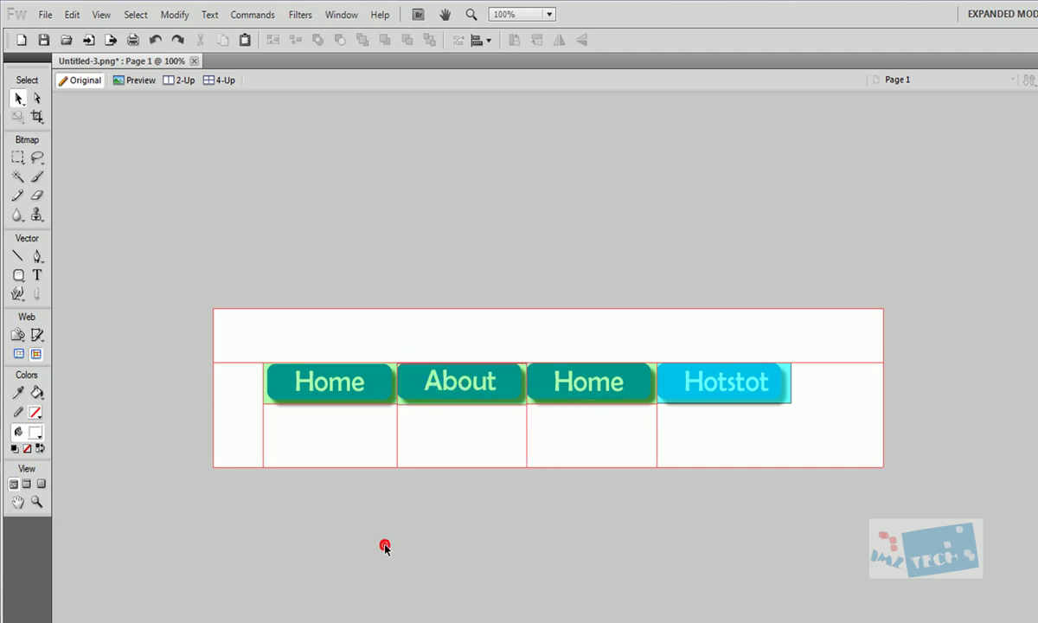